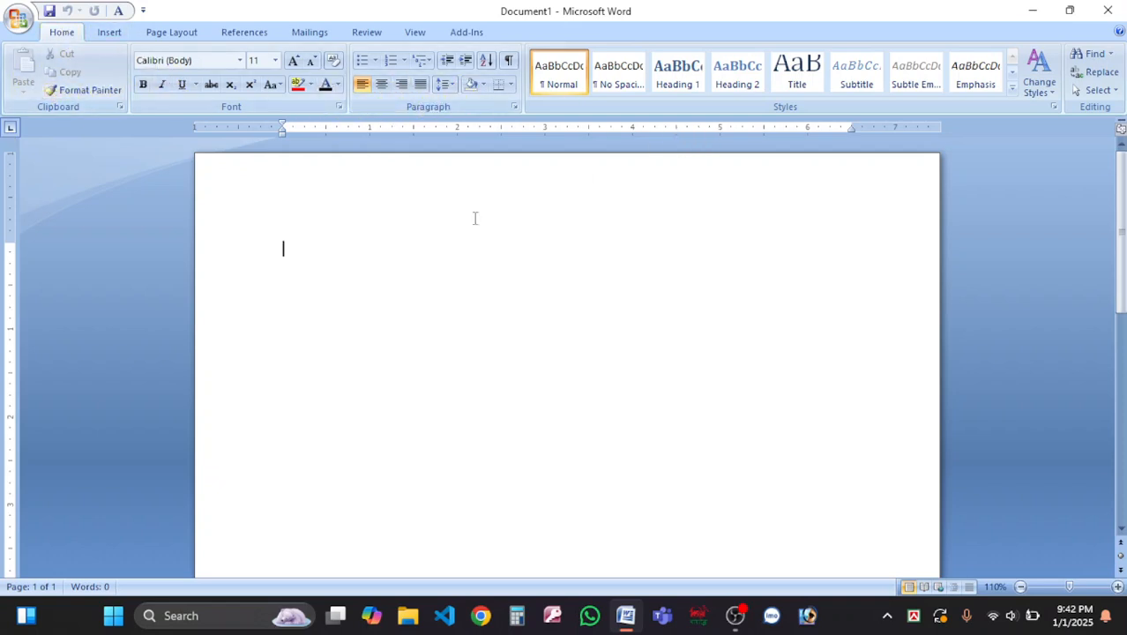
Set the font size to 18 and browse every ribbon tab before returning to Home.
key(ctrl+bracketright)
key(ctrl+bracketright)
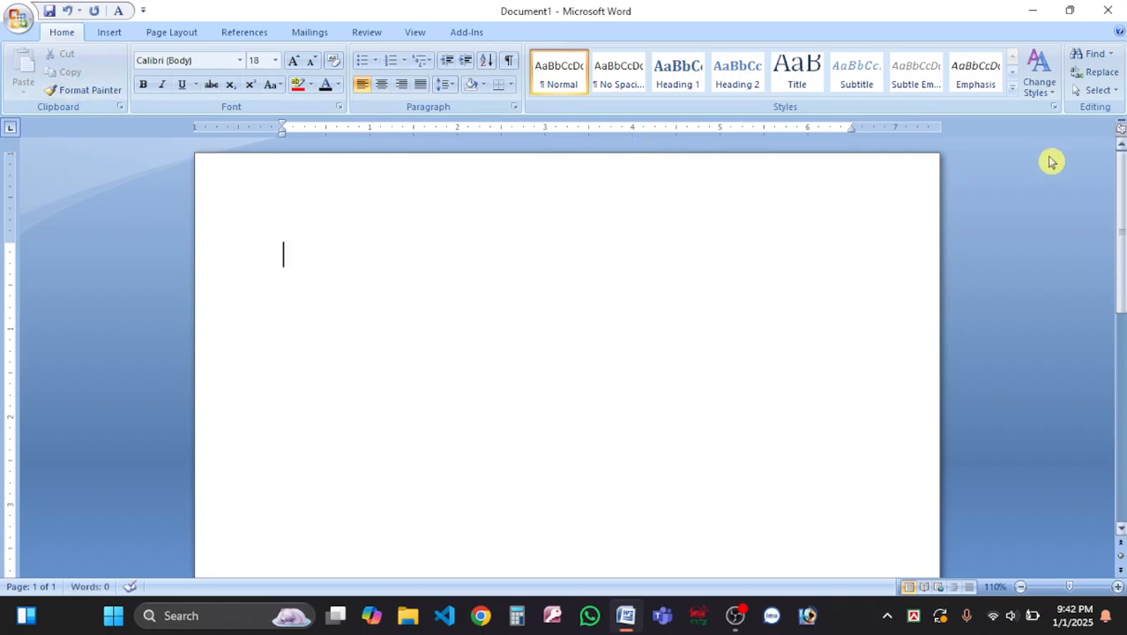
drag(283, 254, 299, 245)
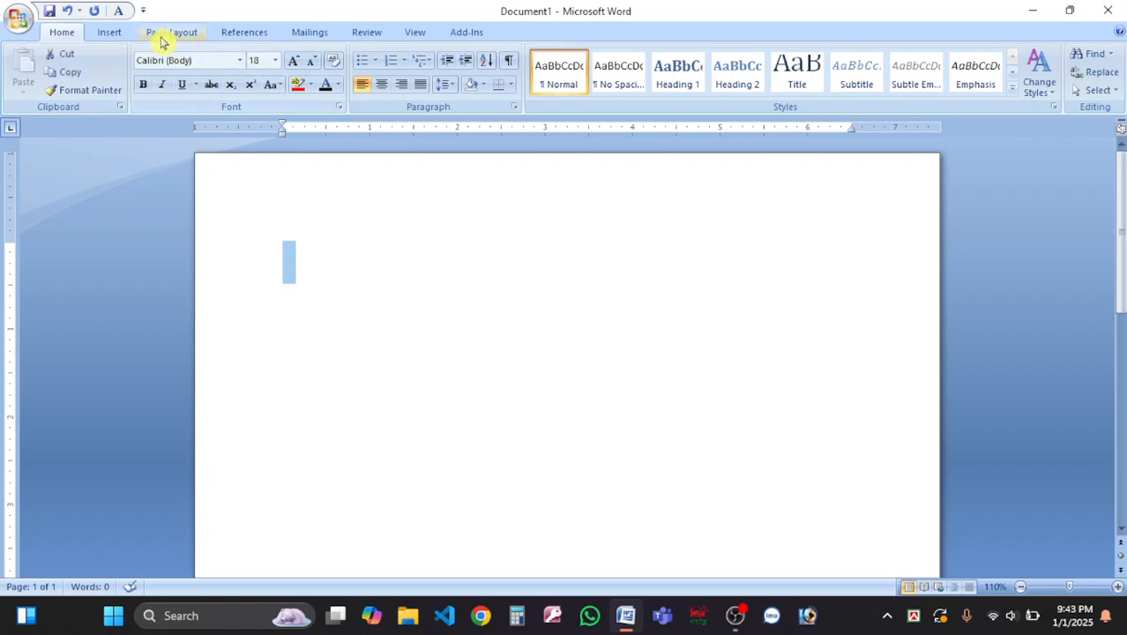
click(106, 35)
click(176, 35)
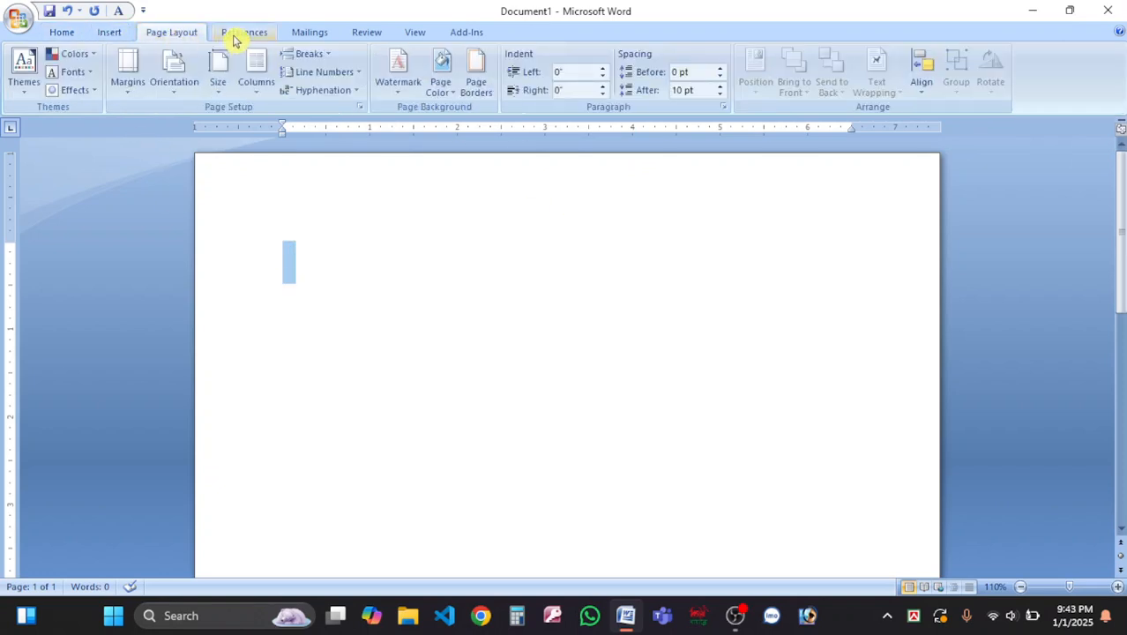
click(240, 33)
click(317, 32)
click(370, 36)
click(417, 35)
click(467, 35)
click(72, 35)
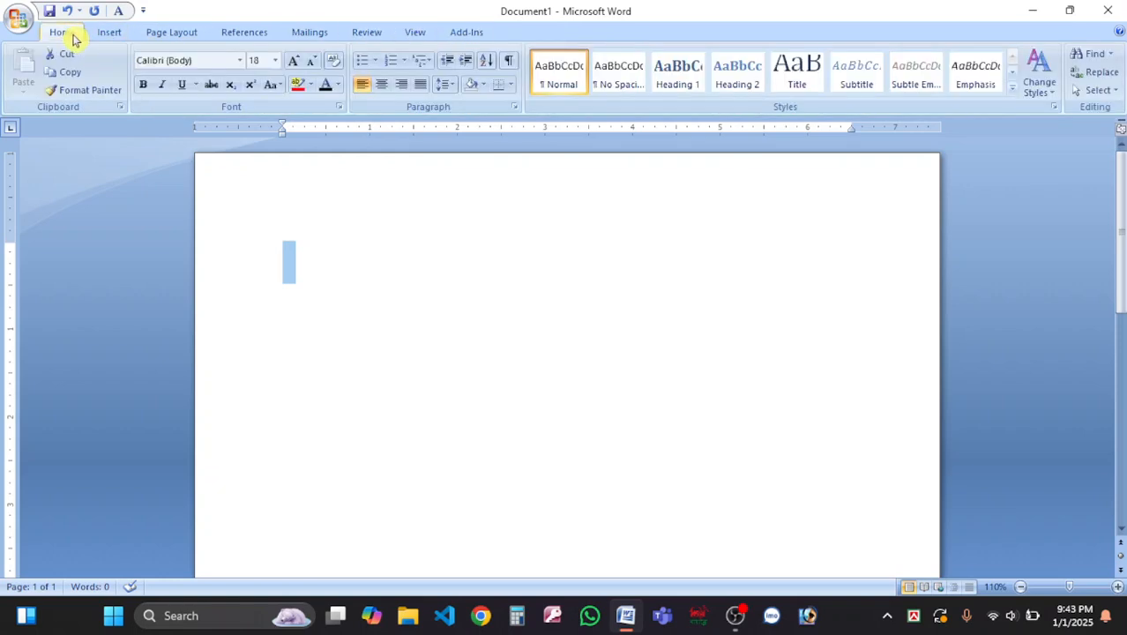
Place the insertion point on the empty first line of the document.
click(316, 257)
key(ctrl+a)
click(318, 262)
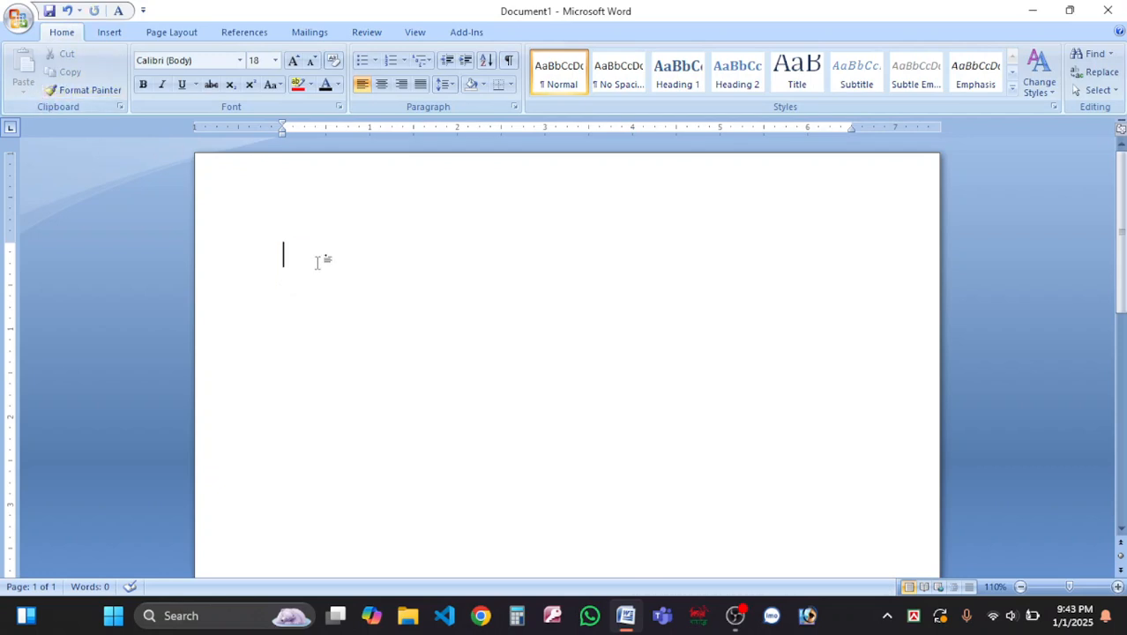
key(ctrl+a)
click(289, 264)
key(ctrl+a)
click(284, 262)
key(ctrl+a)
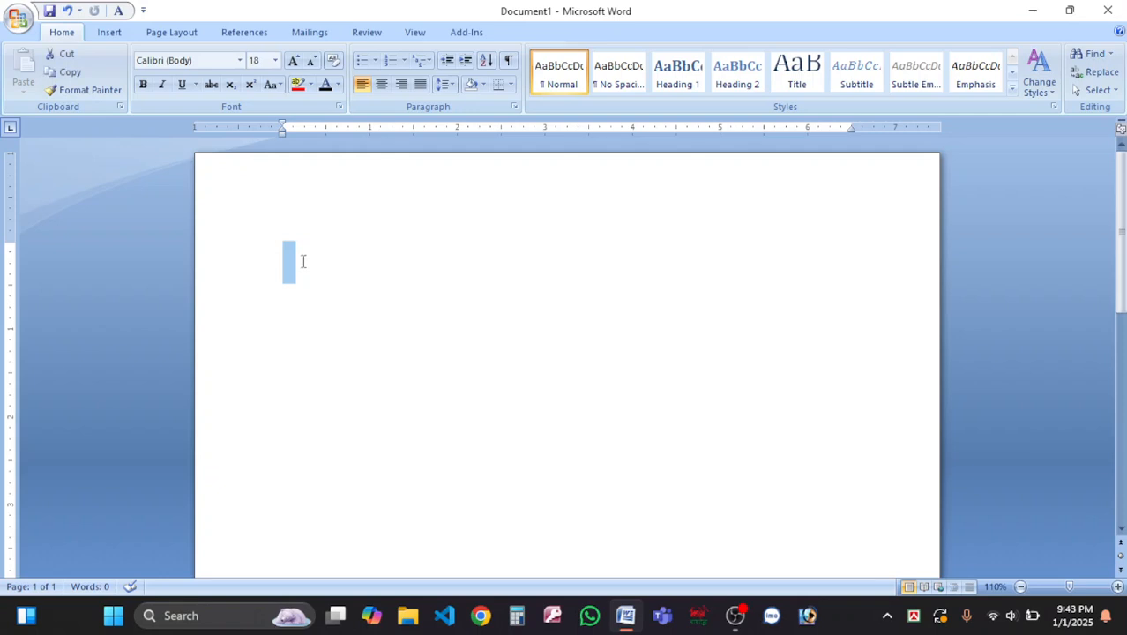
click(284, 260)
Type 'Our country name is Bangladesh.' and 'Dhaka is the capital of Bangladesh.', then select both lines.
text(Our country n am)
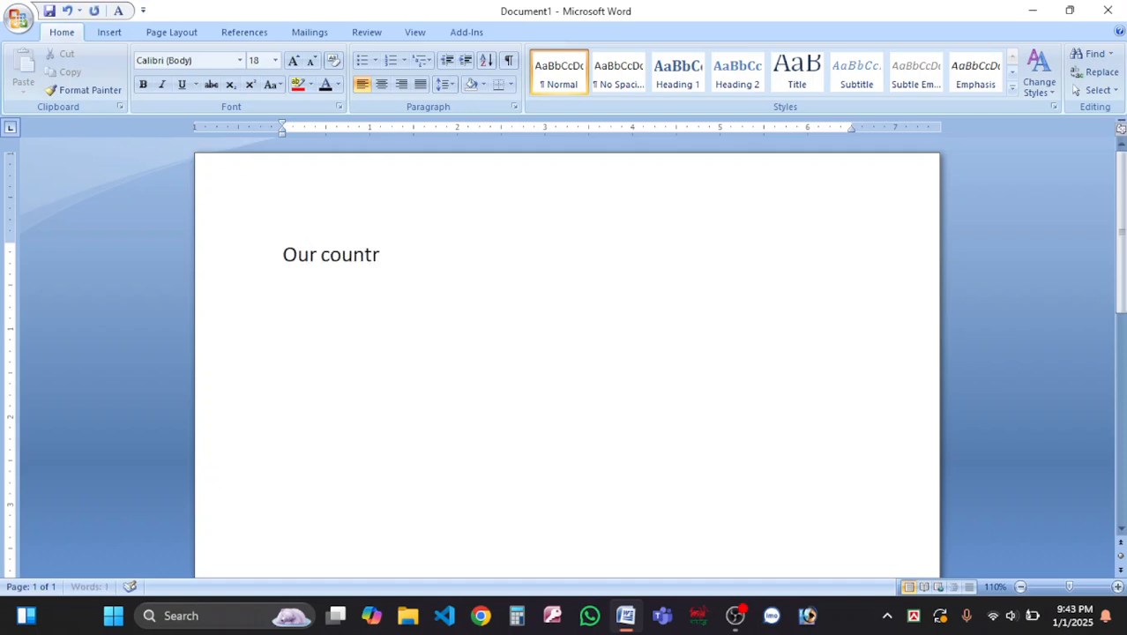
key(BackSpace)
key(BackSpace)
key(BackSpace)
key(BackSpace)
text(ame is Bangladesh.)
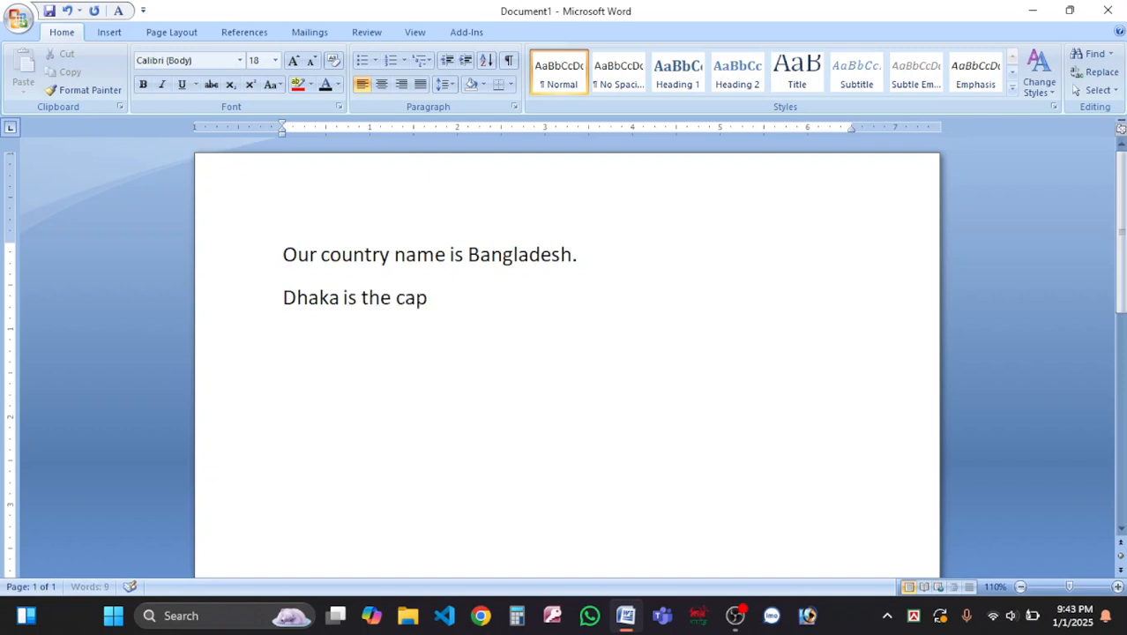
text(l)
key(BackSpace)
key(BackSpace)
key(BackSpace)
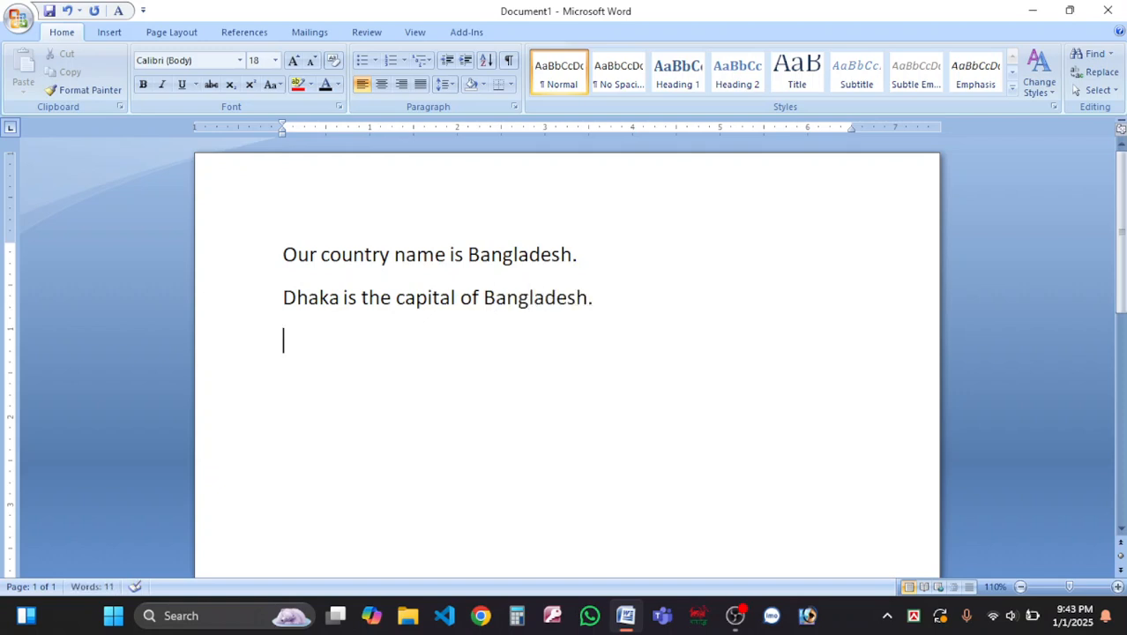
drag(237, 277, 611, 373)
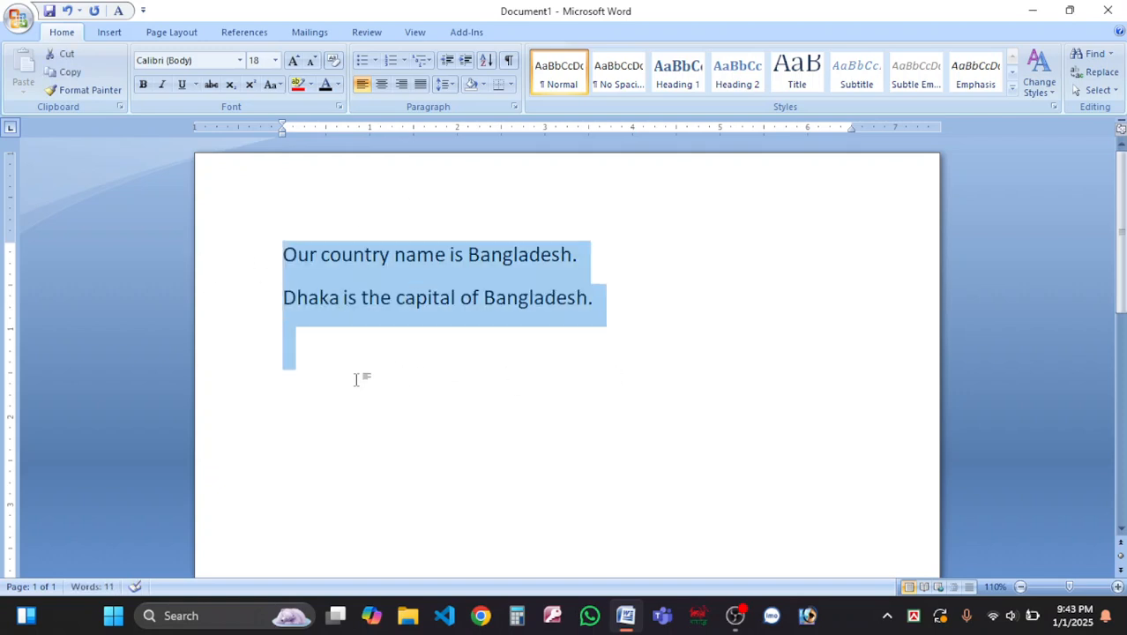
click(446, 347)
click(624, 319)
key(ctrl+a)
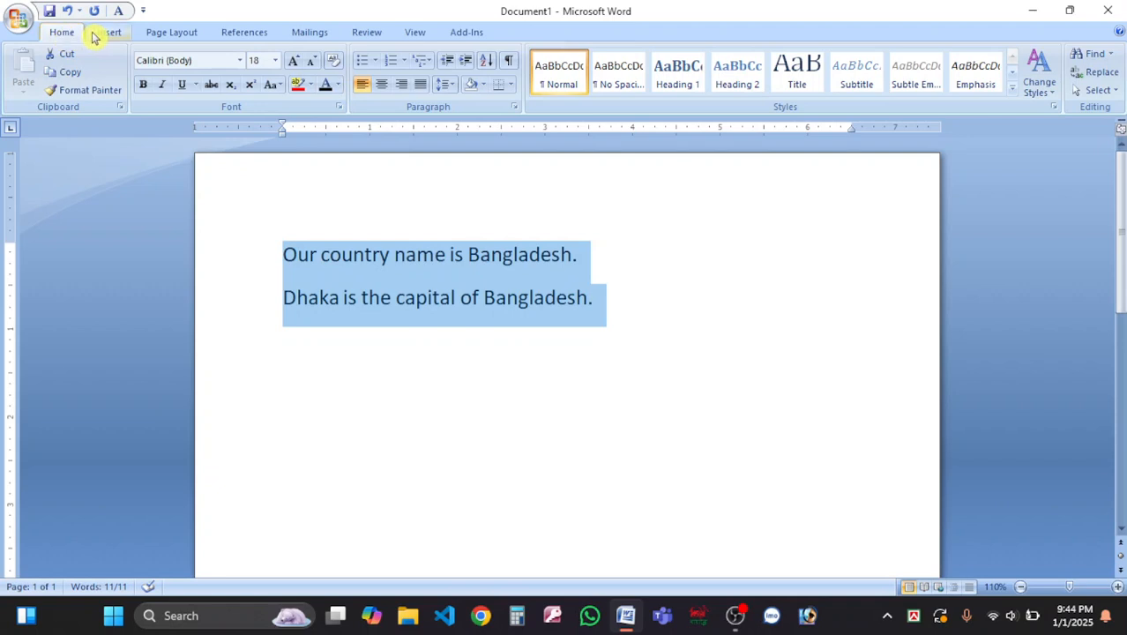
click(109, 33)
click(155, 35)
click(236, 33)
click(314, 33)
click(367, 32)
click(413, 33)
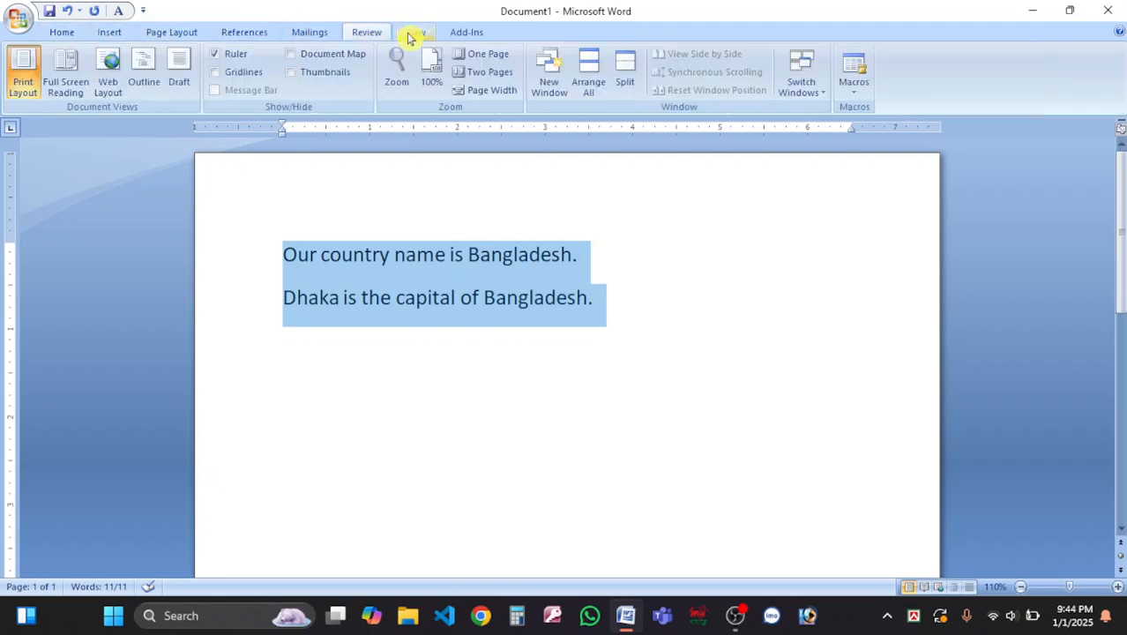
click(465, 33)
click(69, 32)
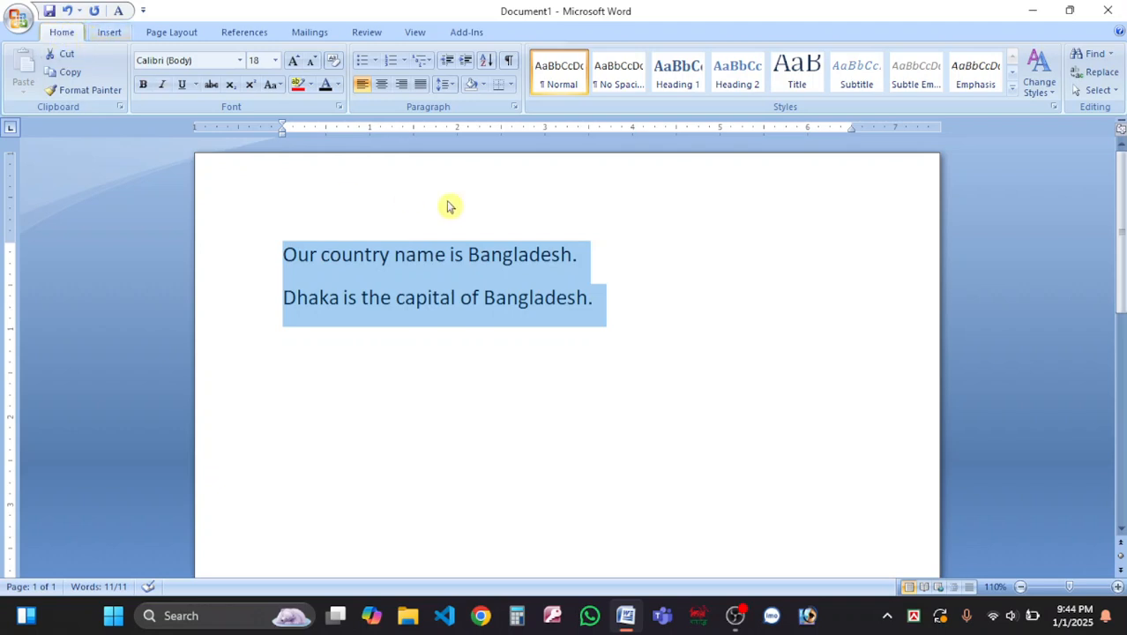
click(397, 294)
drag(282, 256, 677, 307)
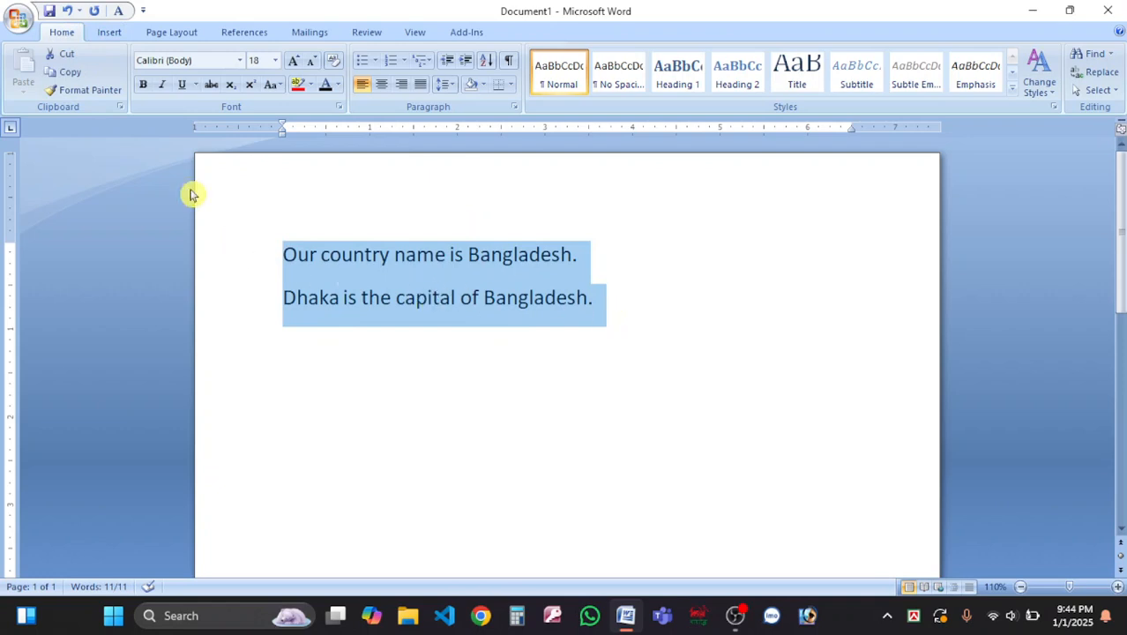
Copy both selected Bangladesh sentences with the Clipboard group's Copy command.
click(19, 26)
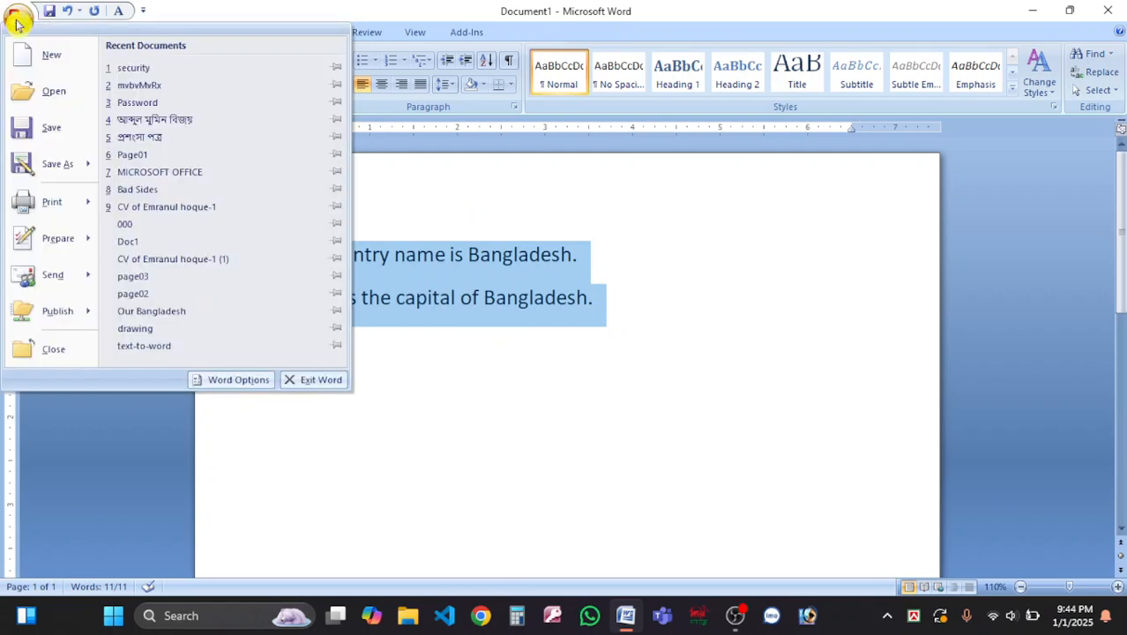
click(489, 319)
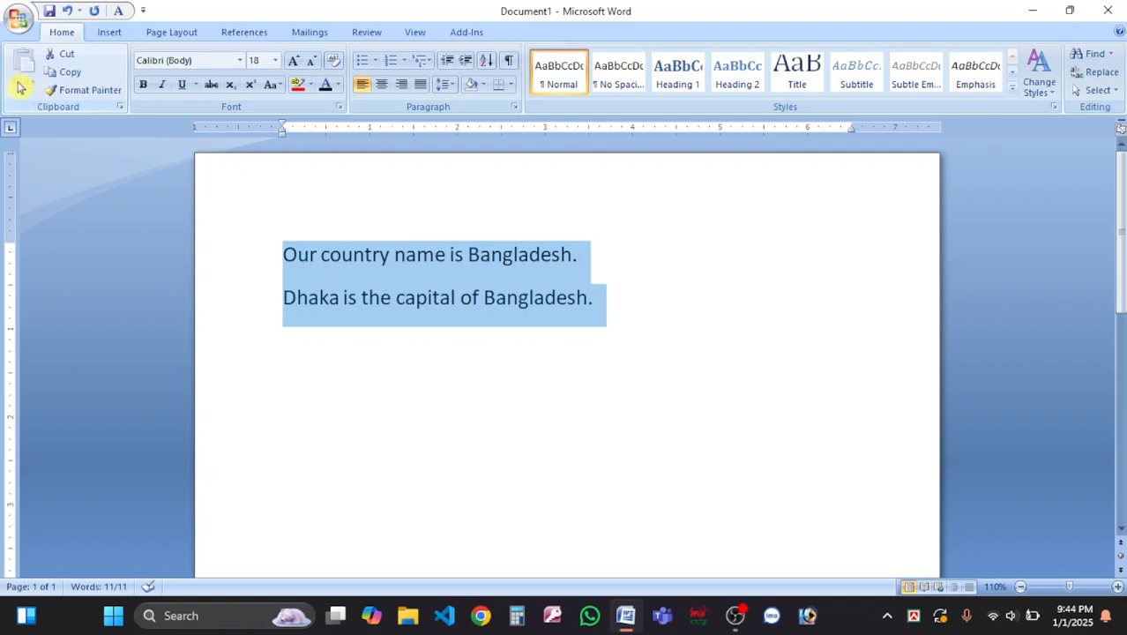
click(64, 76)
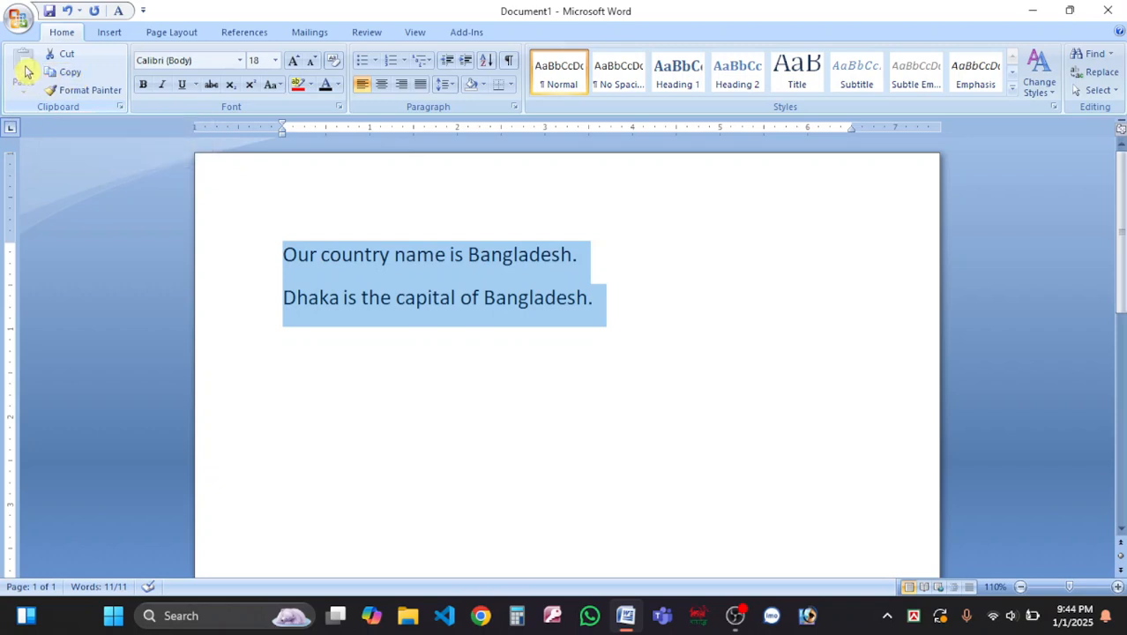
click(71, 75)
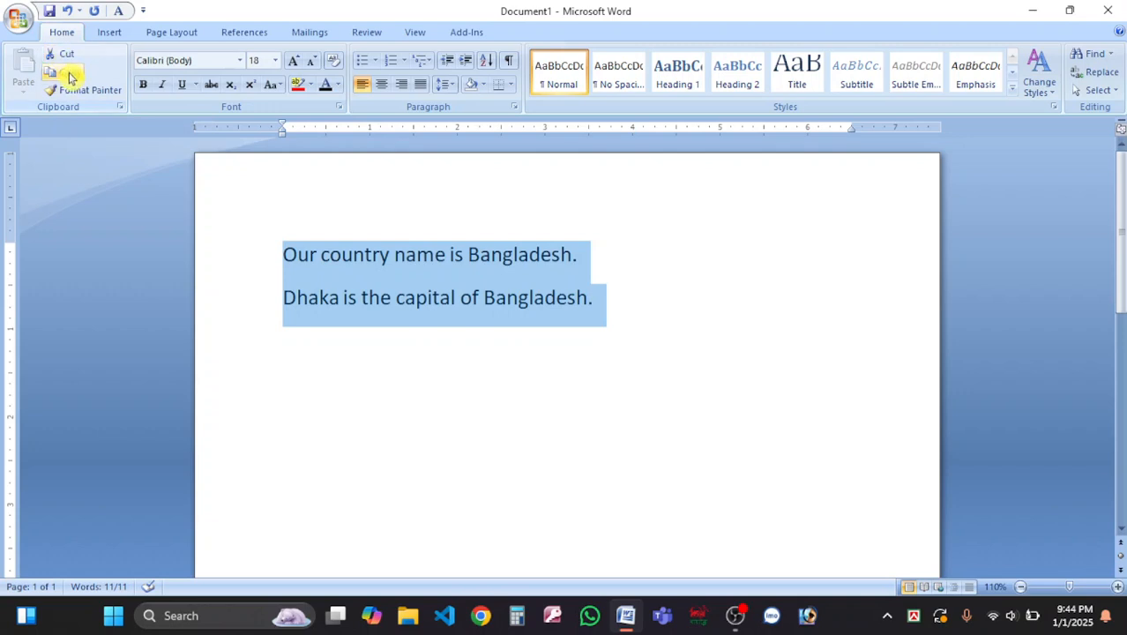
click(71, 77)
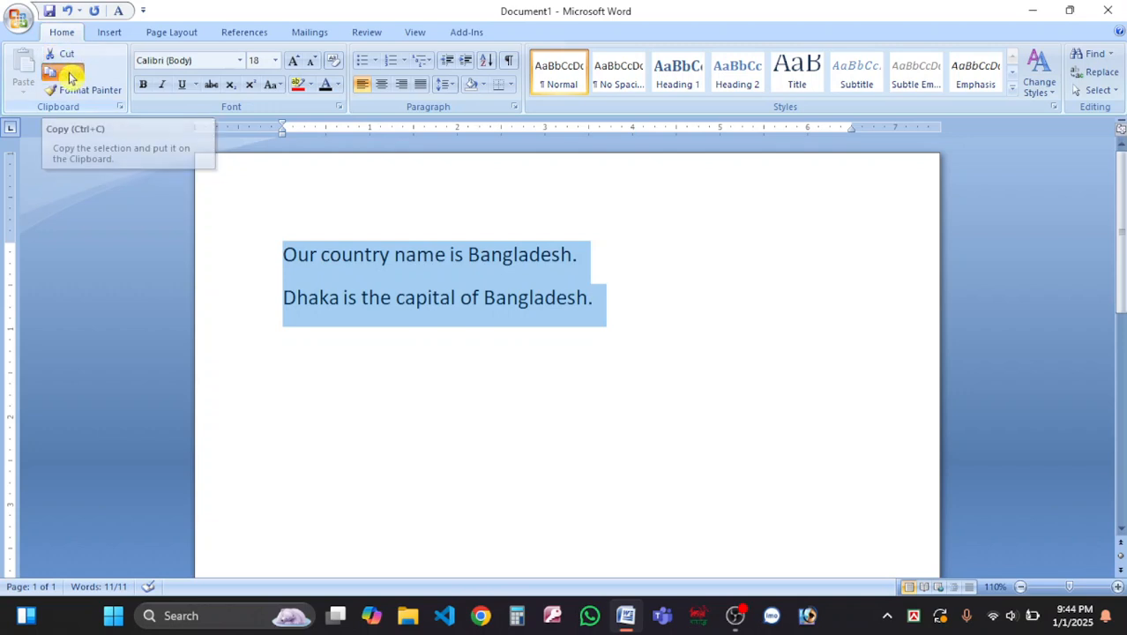
click(638, 306)
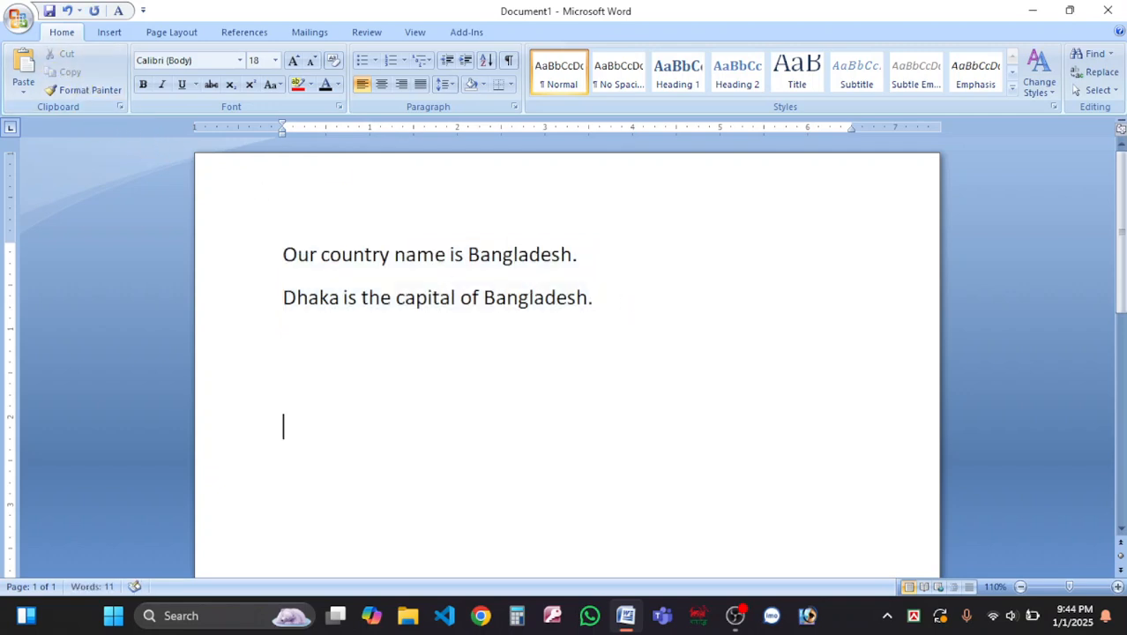
click(25, 66)
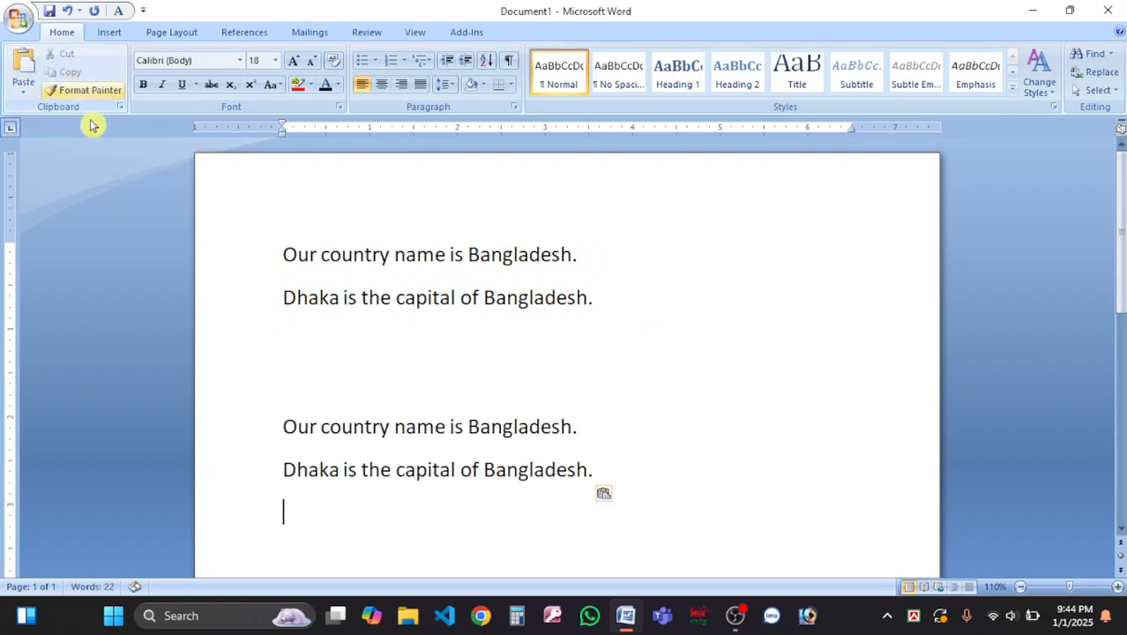
drag(697, 468, 324, 397)
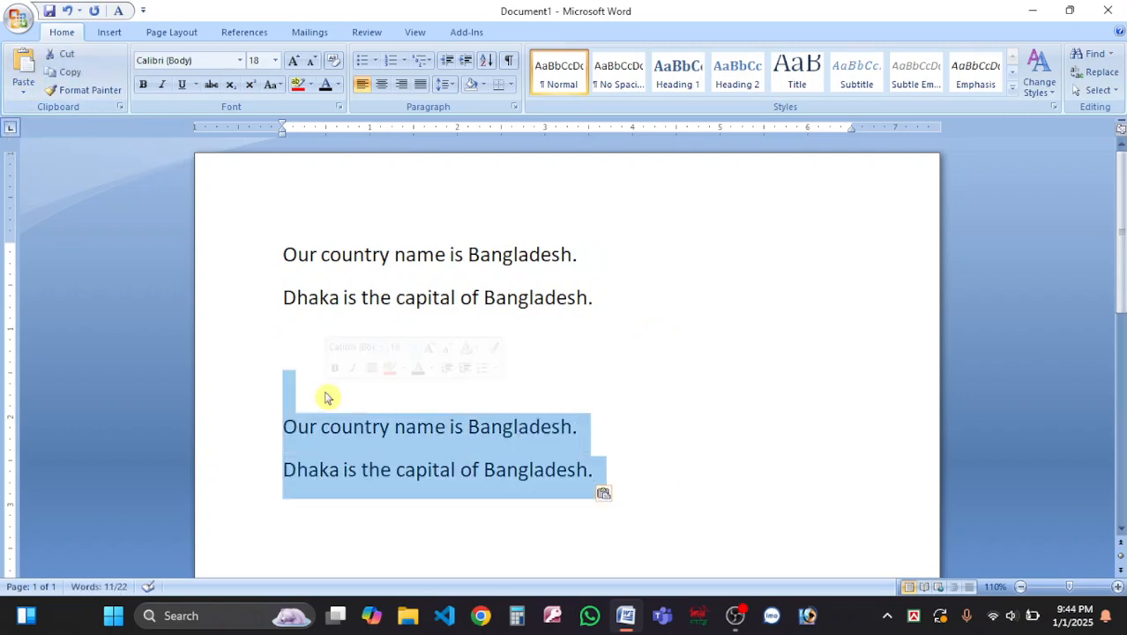
key(Delete)
drag(282, 247, 634, 300)
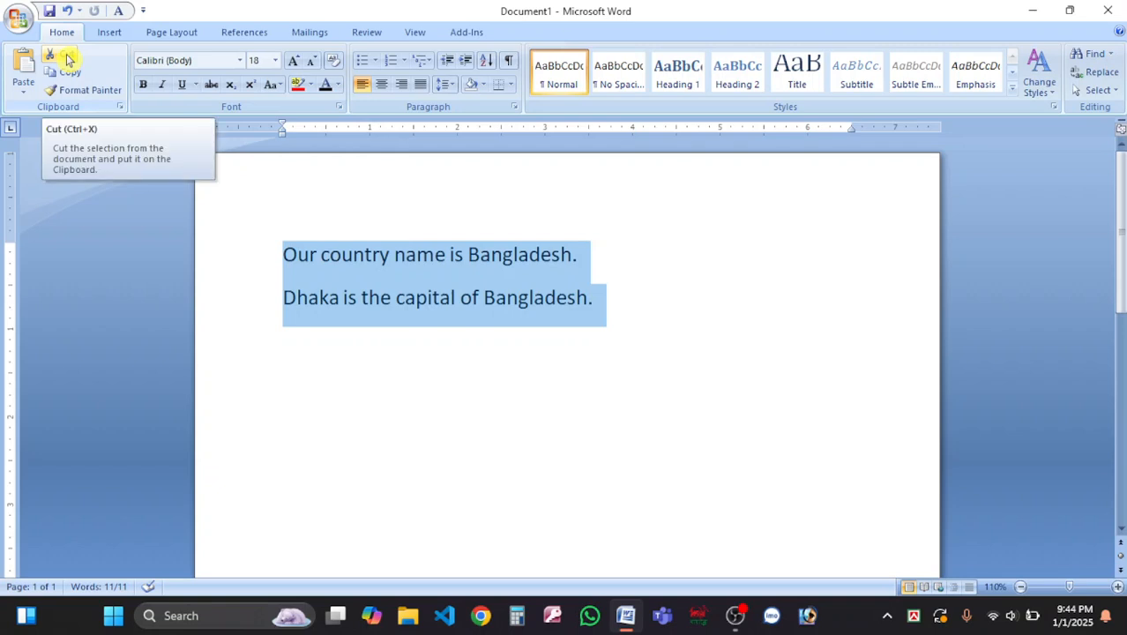
click(69, 58)
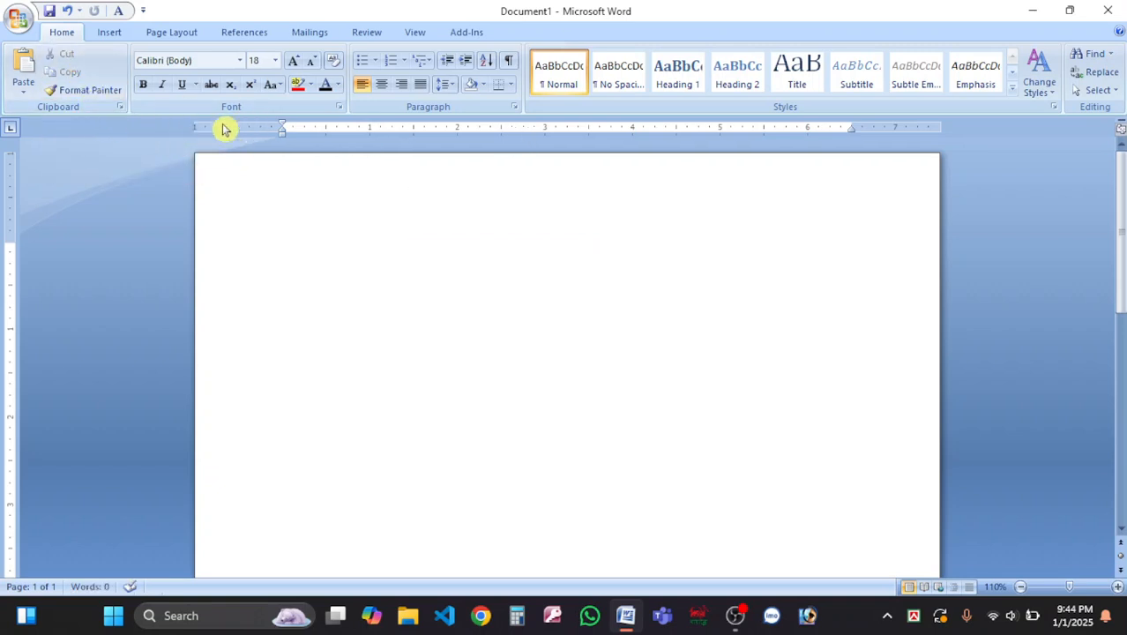
click(23, 65)
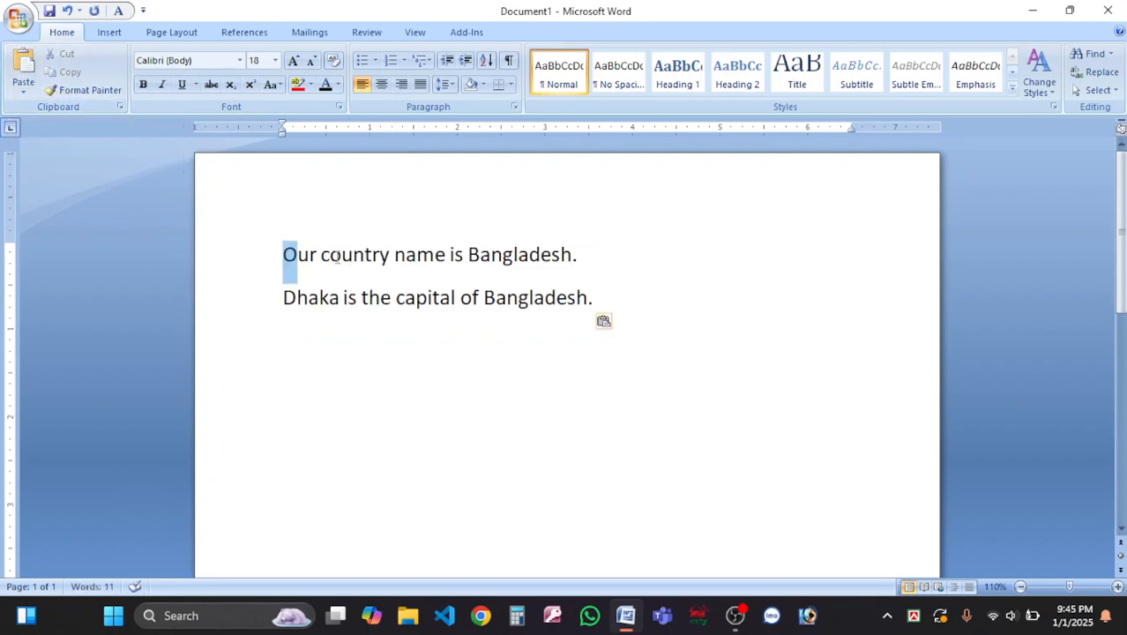
drag(290, 248, 676, 322)
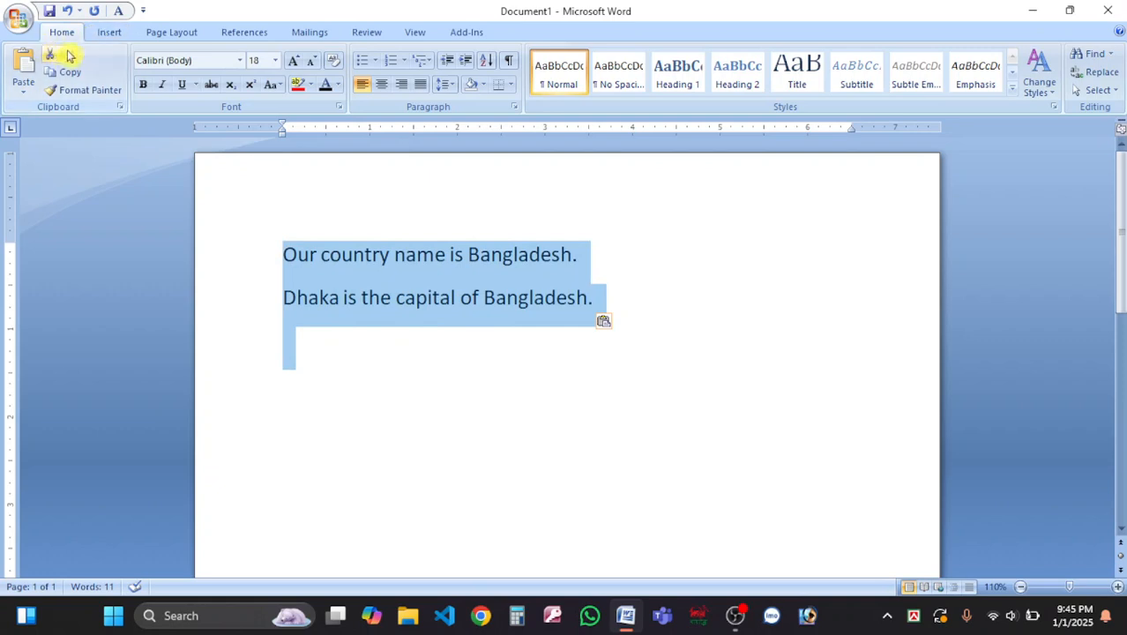
click(82, 95)
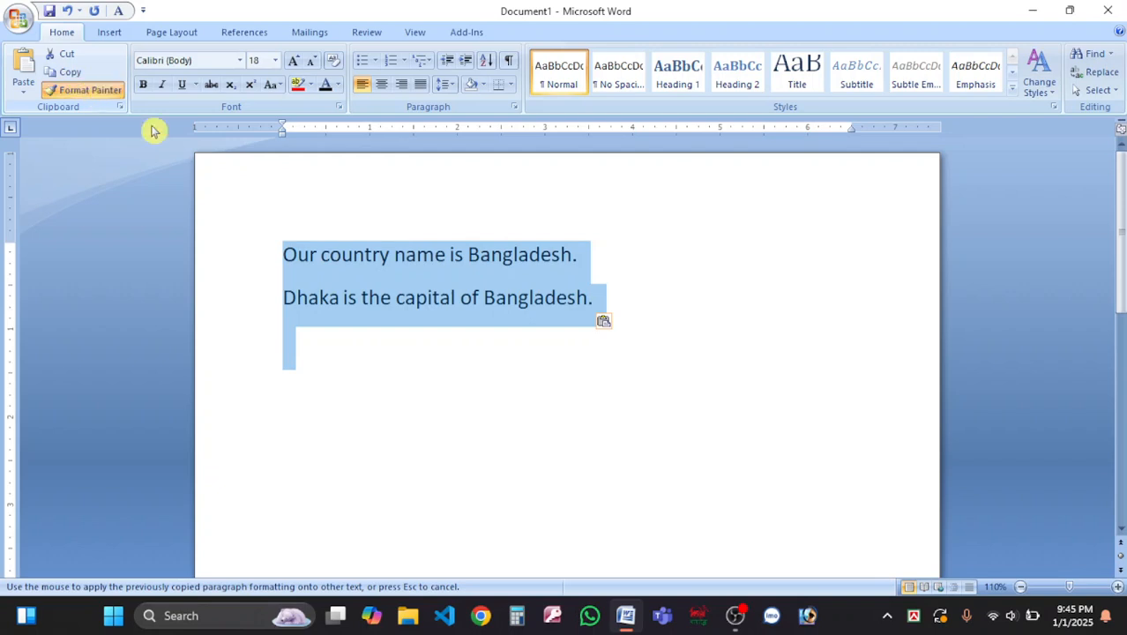
click(353, 367)
shift+click(261, 254)
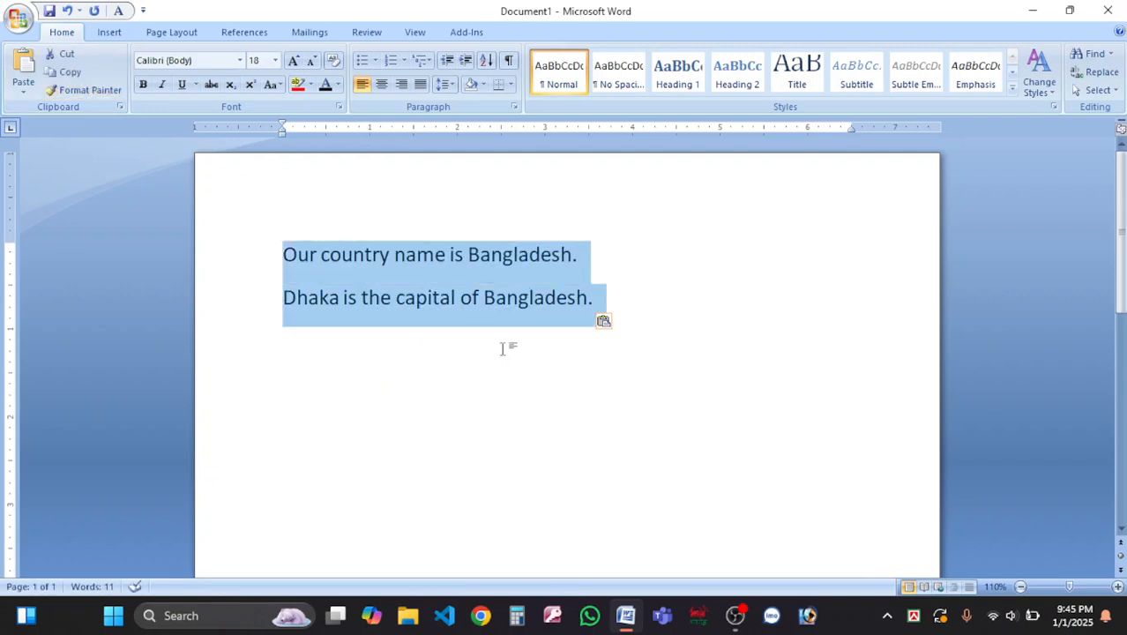
click(88, 92)
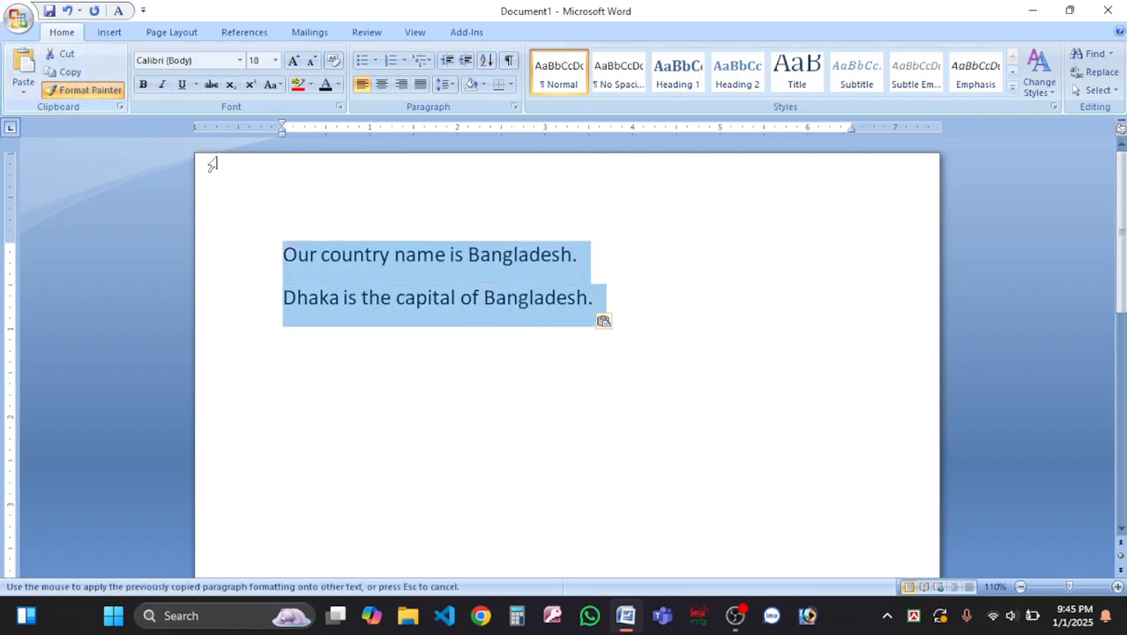
click(450, 307)
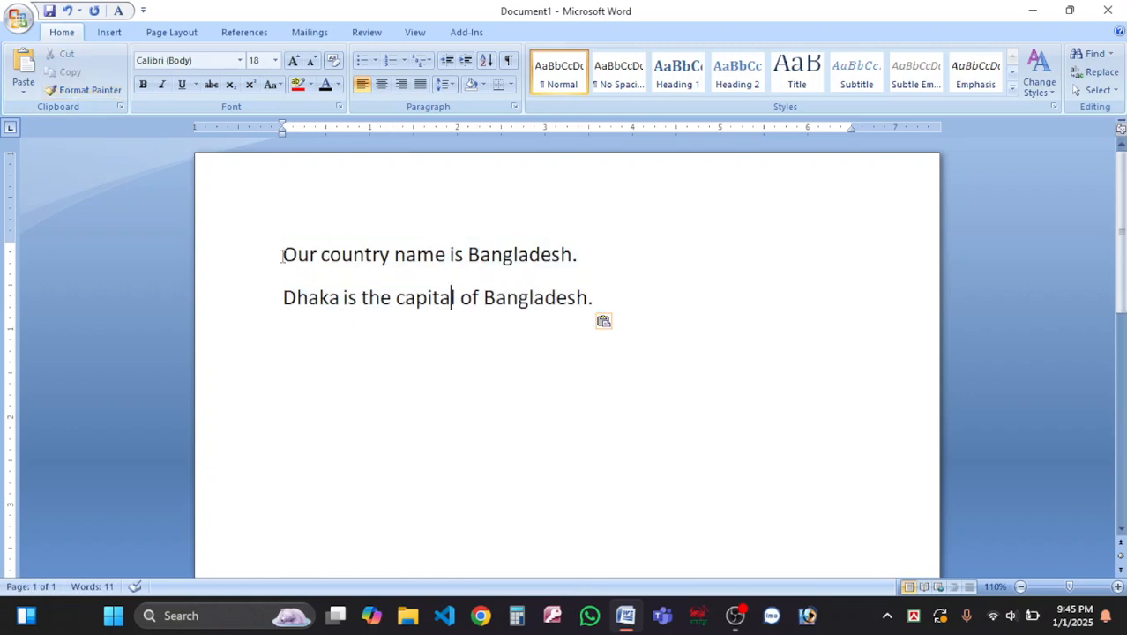
drag(281, 256, 632, 330)
key(Delete)
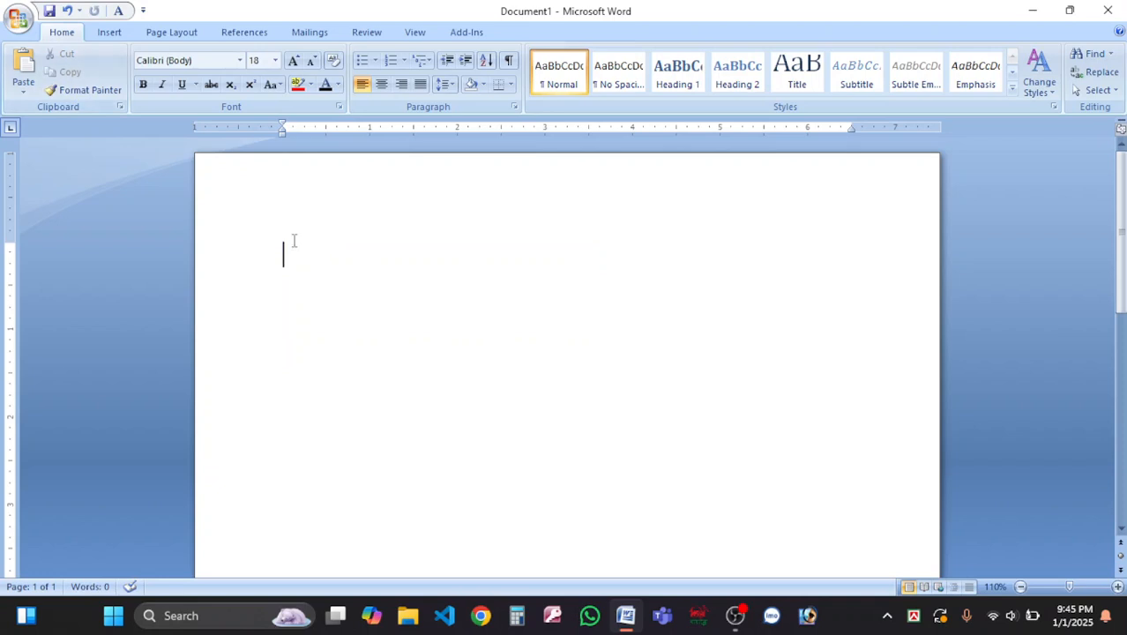
key(ctrl+z)
click(398, 346)
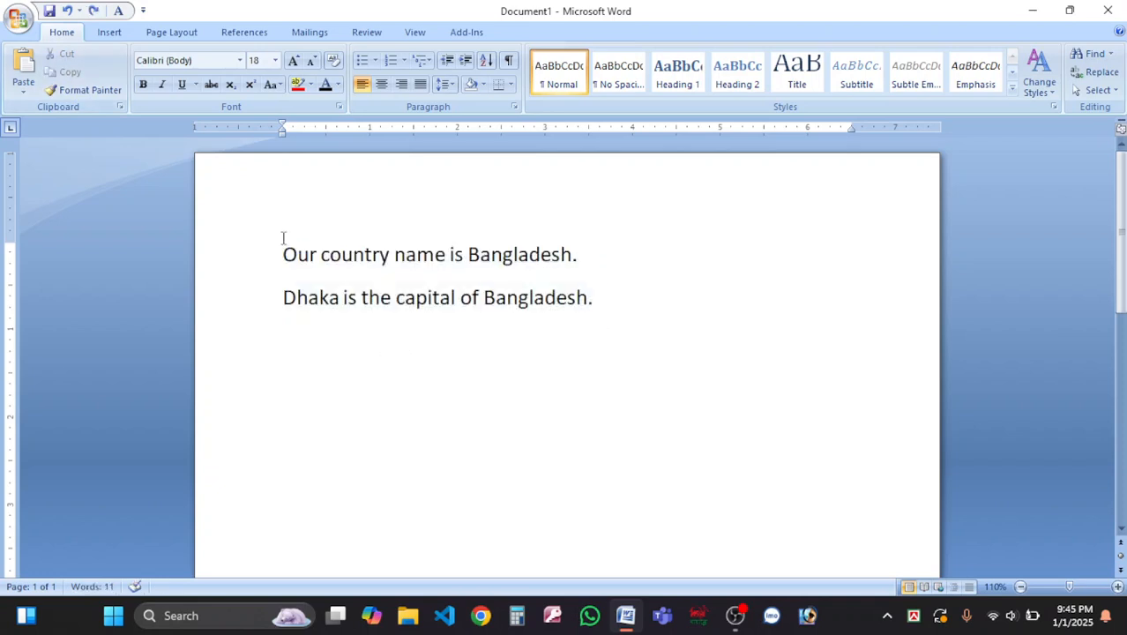
Make 'Our country name is Bangladesh.' bold, leaving the Dhaka sentence regular.
drag(265, 257, 571, 320)
click(407, 331)
drag(264, 263, 603, 251)
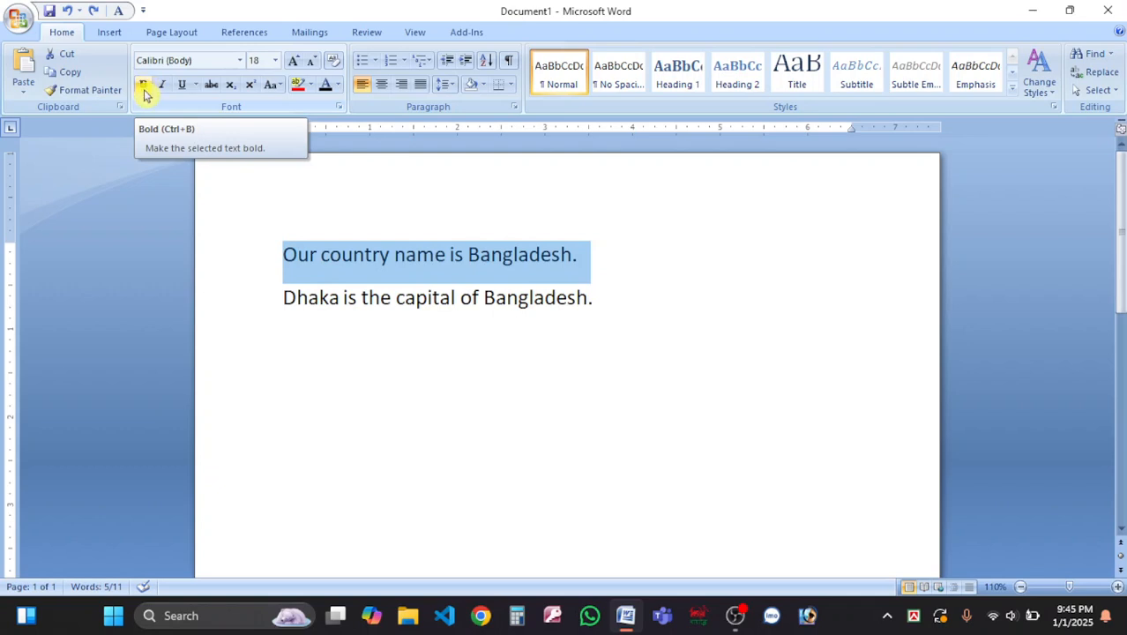
click(143, 86)
click(541, 324)
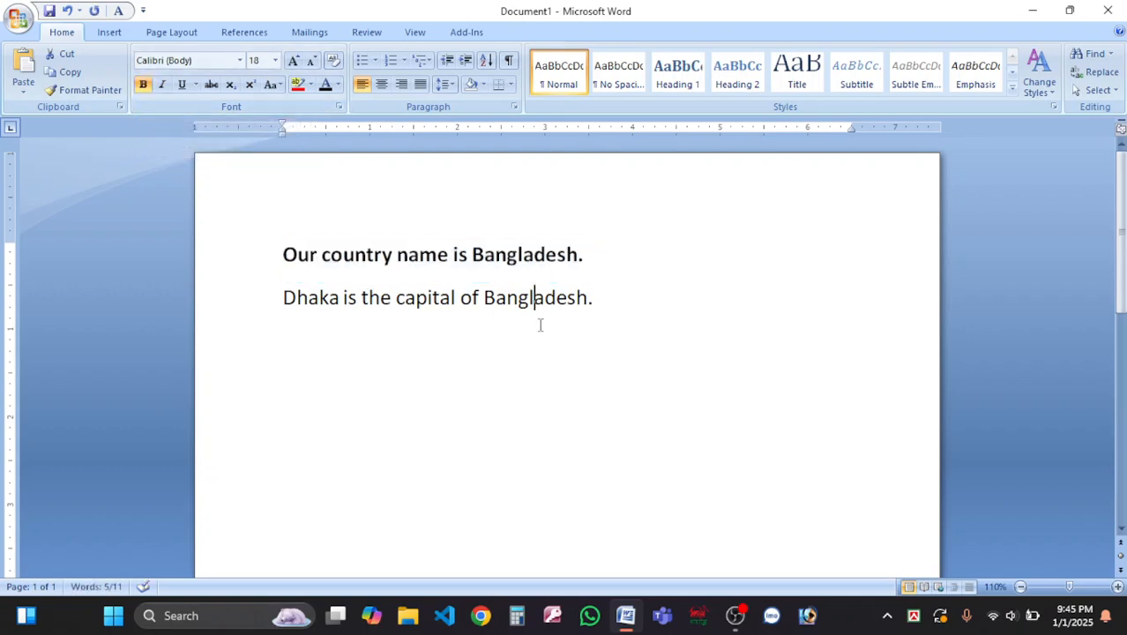
scroll(540, 325, up, 11)
scroll(512, 382, up, 5)
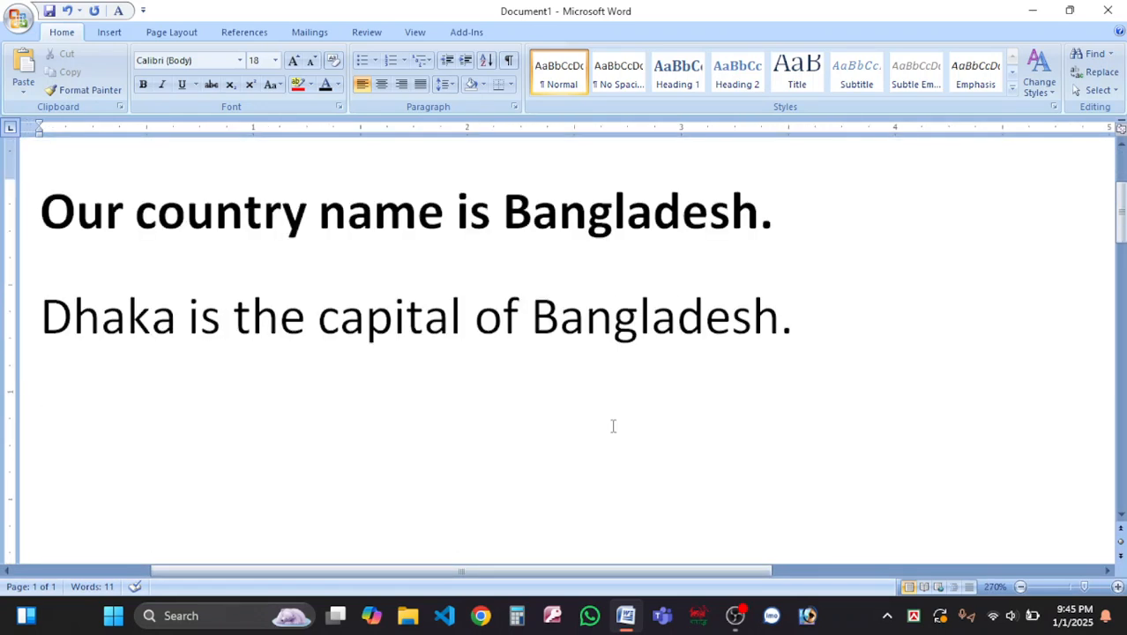
click(83, 215)
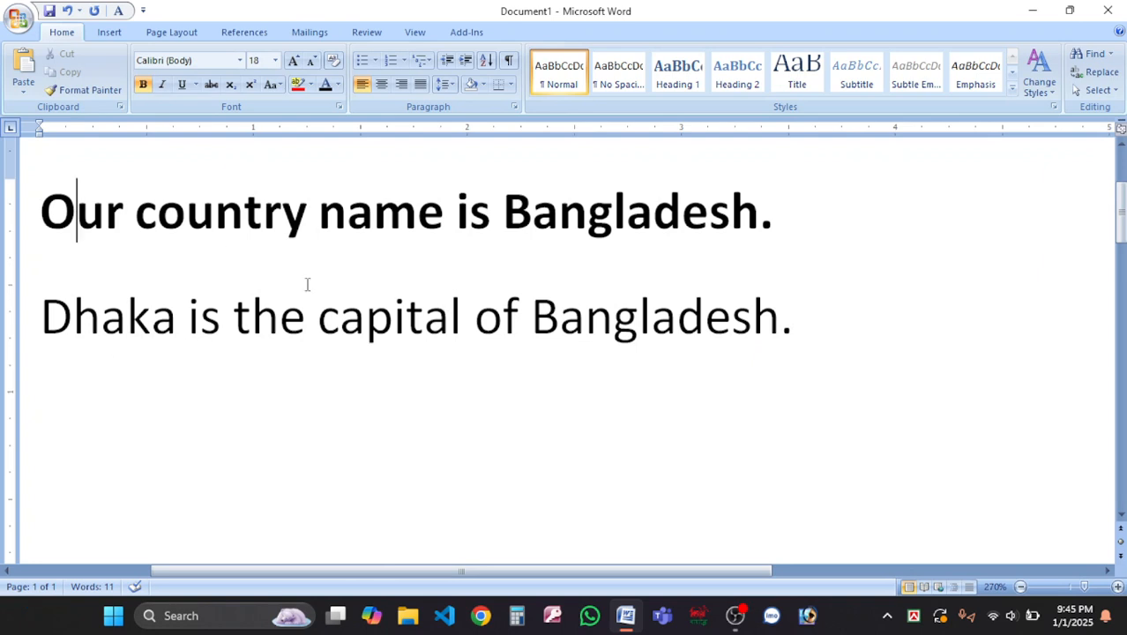
scroll(410, 353, down, 19)
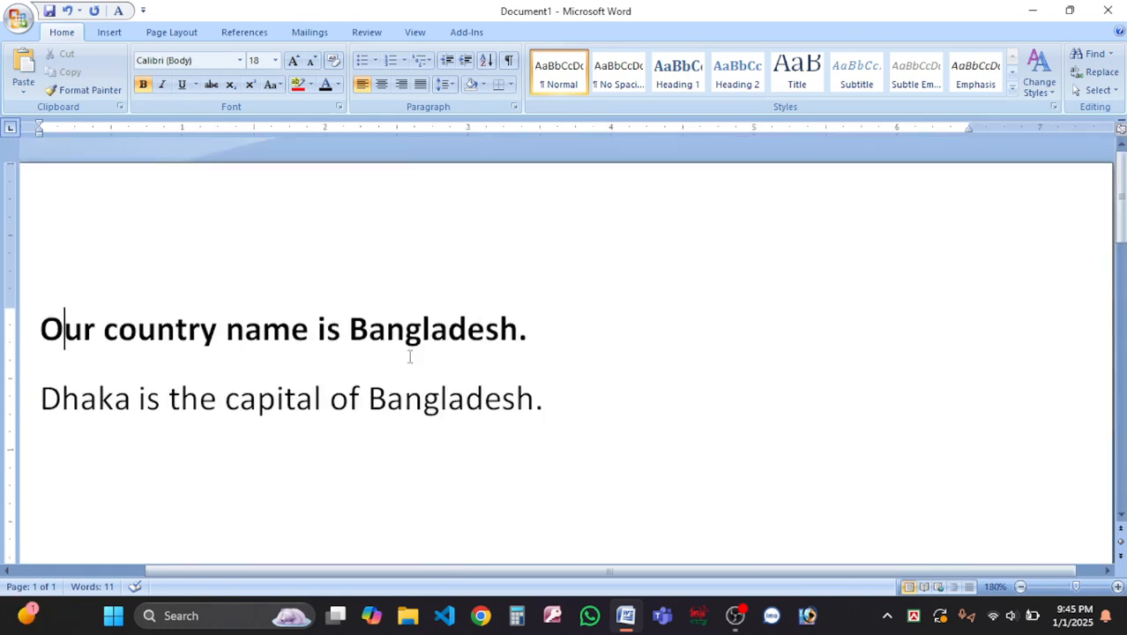
scroll(380, 378, up, 3)
scroll(380, 379, up, 2)
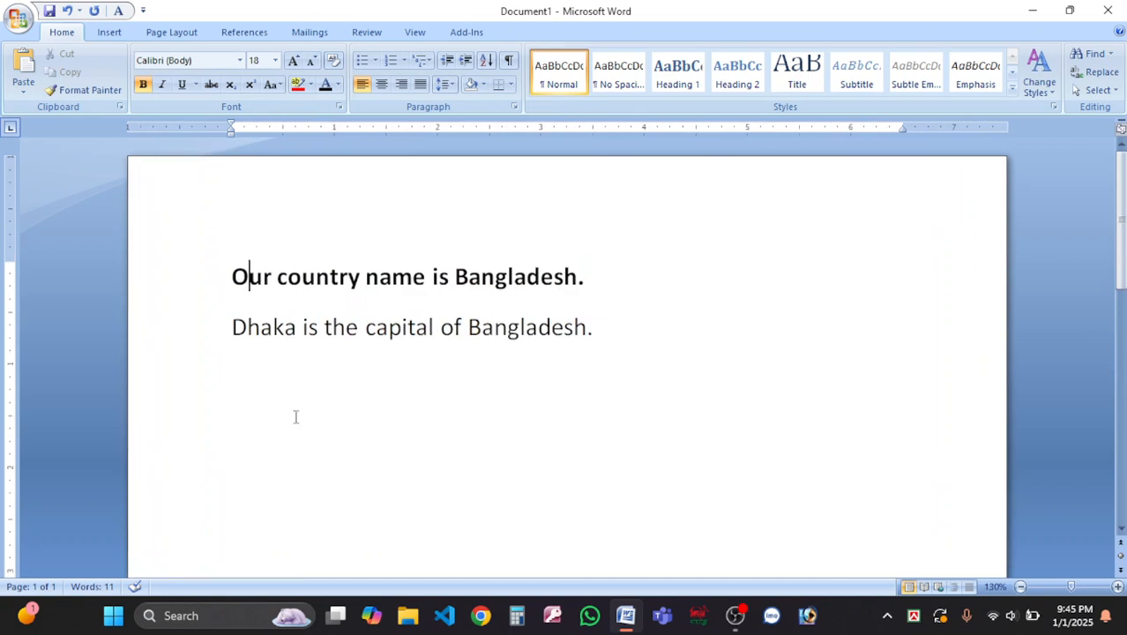
Add a Name line and a Father's Name line with the person's names below the sentences.
triple_click(283, 284)
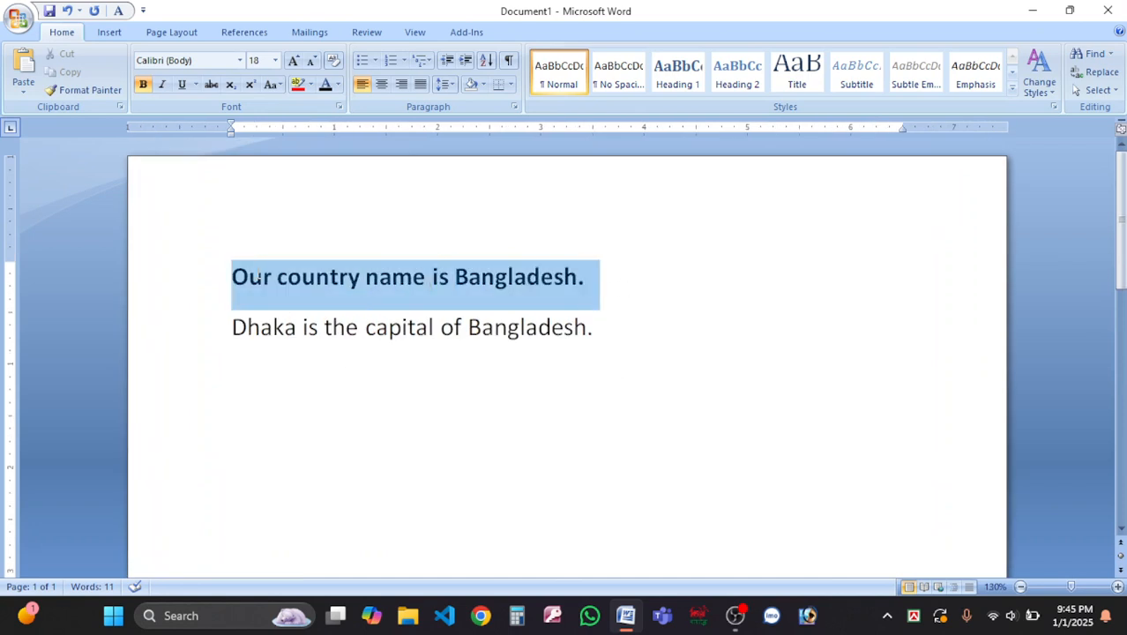
click(631, 344)
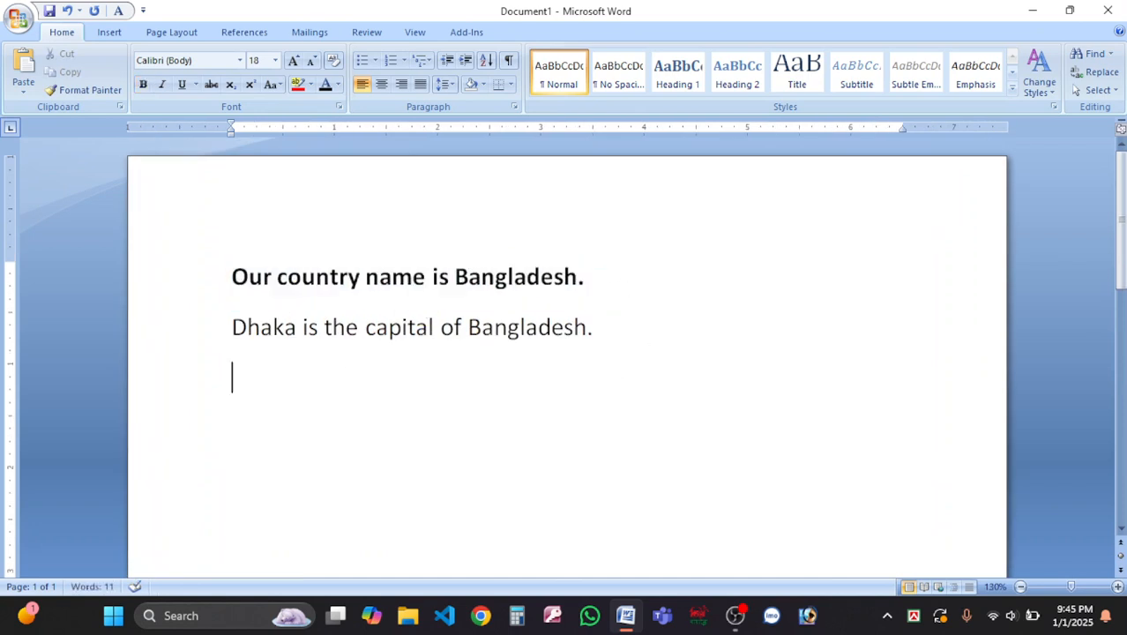
text(M)
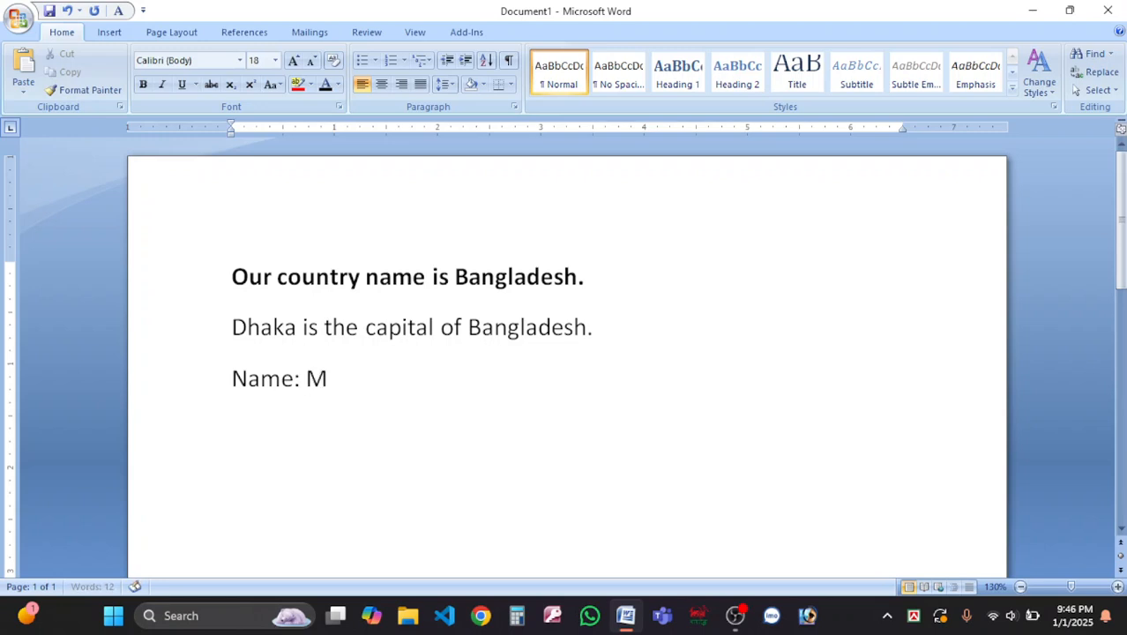
text(sh)
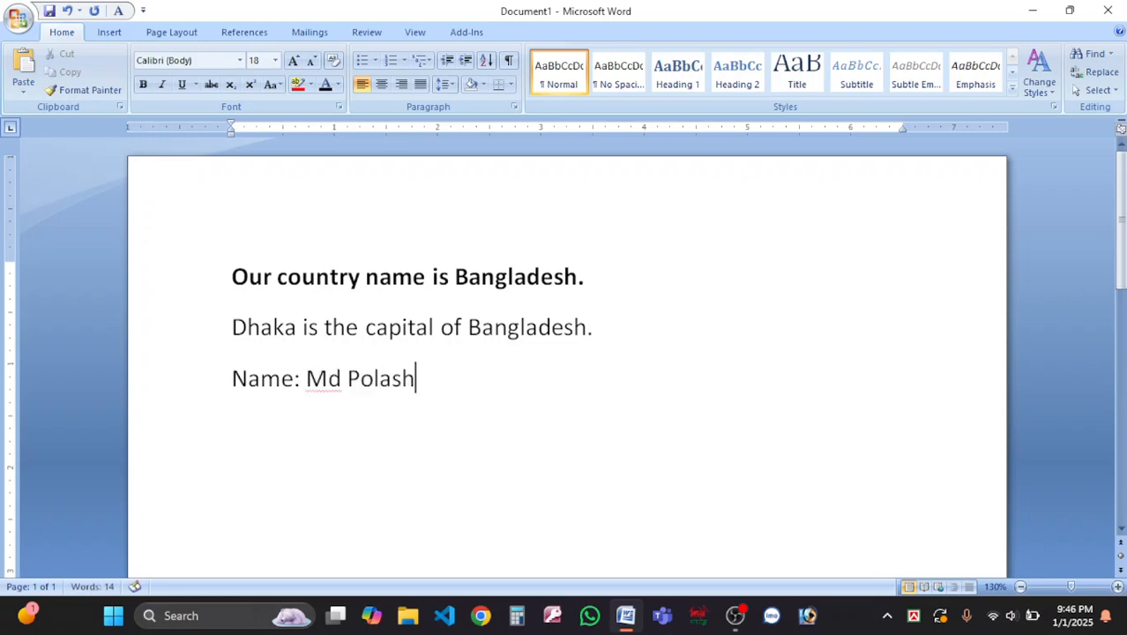
key(Return)
text(F)
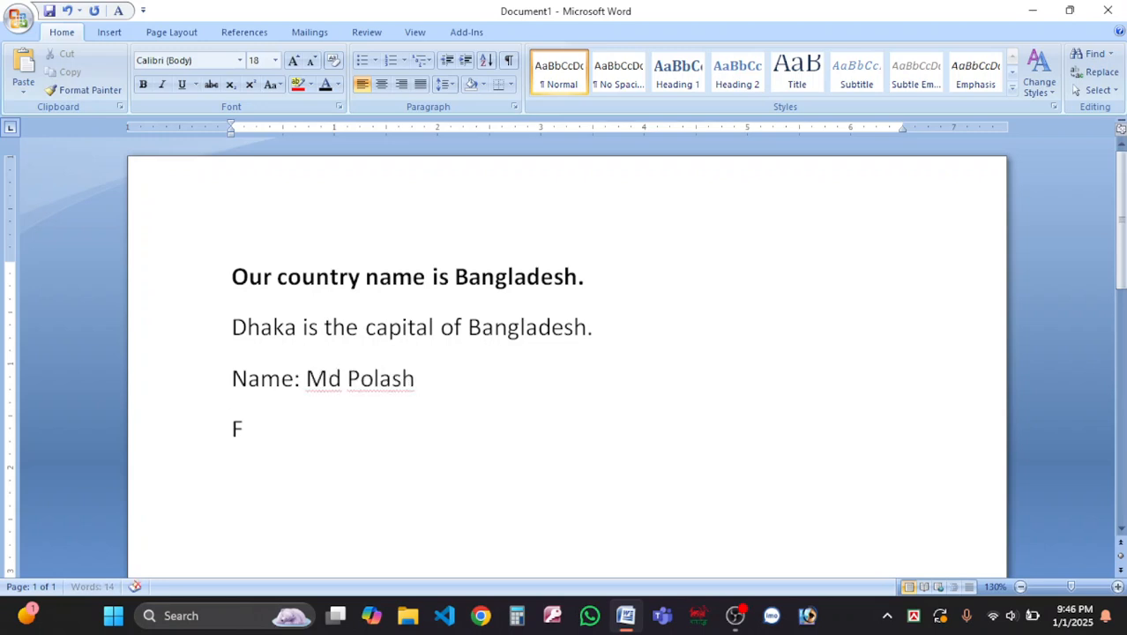
text(ather's N)
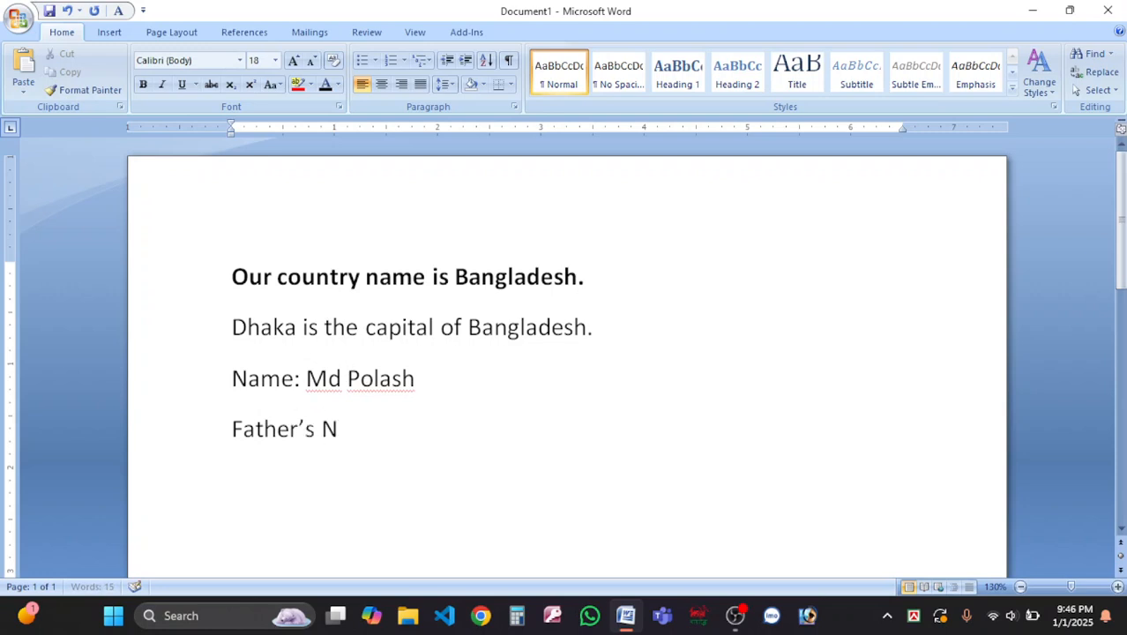
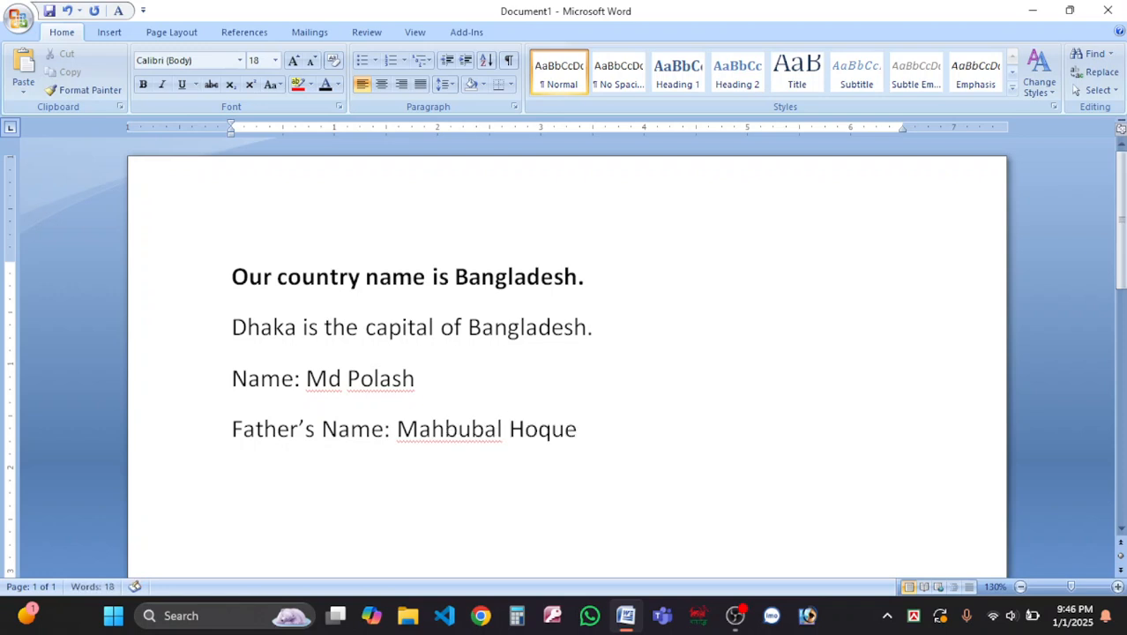
Bold the name after 'Name:' and select the two added lines.
drag(414, 379, 308, 375)
key(ctrl+b)
click(463, 395)
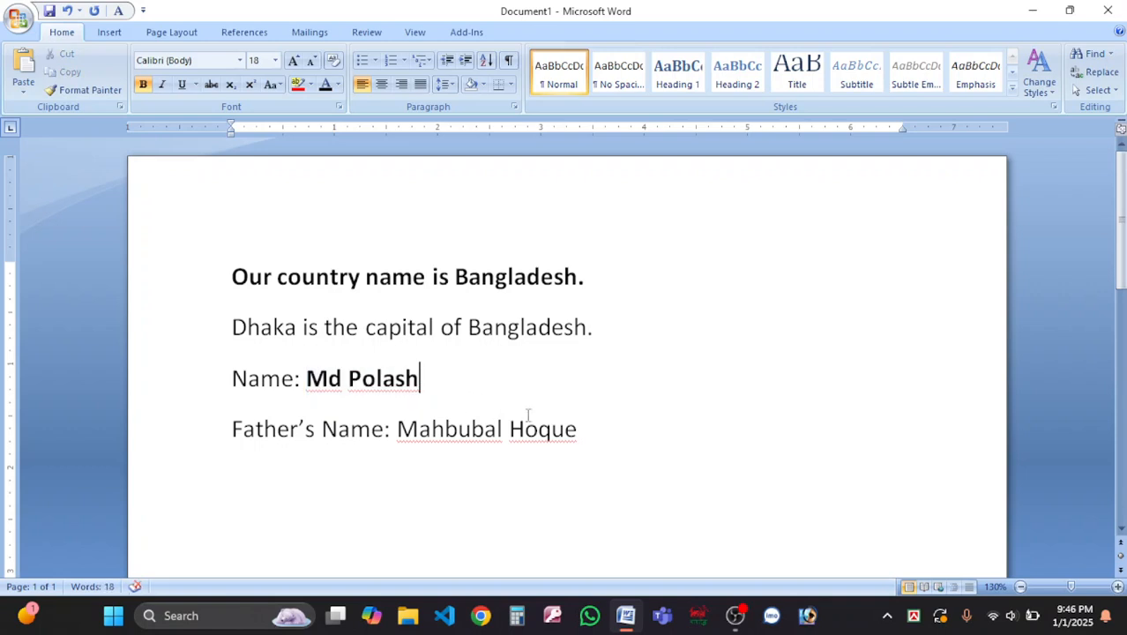
drag(604, 439, 397, 431)
drag(308, 373, 490, 393)
drag(398, 383, 231, 378)
Delete the Name and Father's Name lines and select the first sentence.
key(BackSpace)
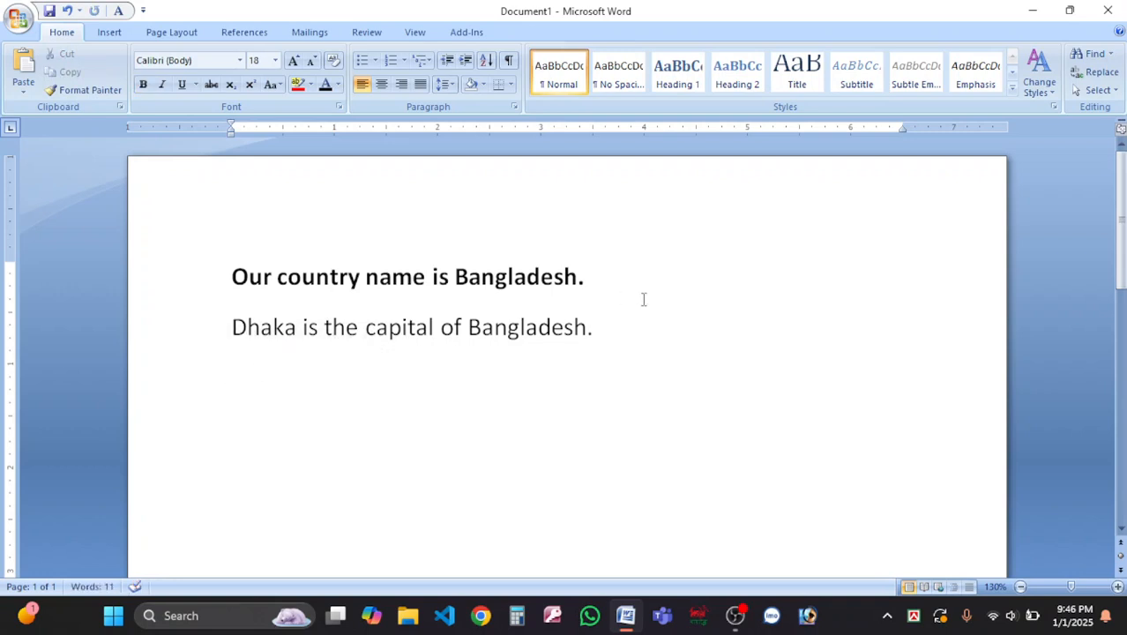
drag(606, 276, 87, 272)
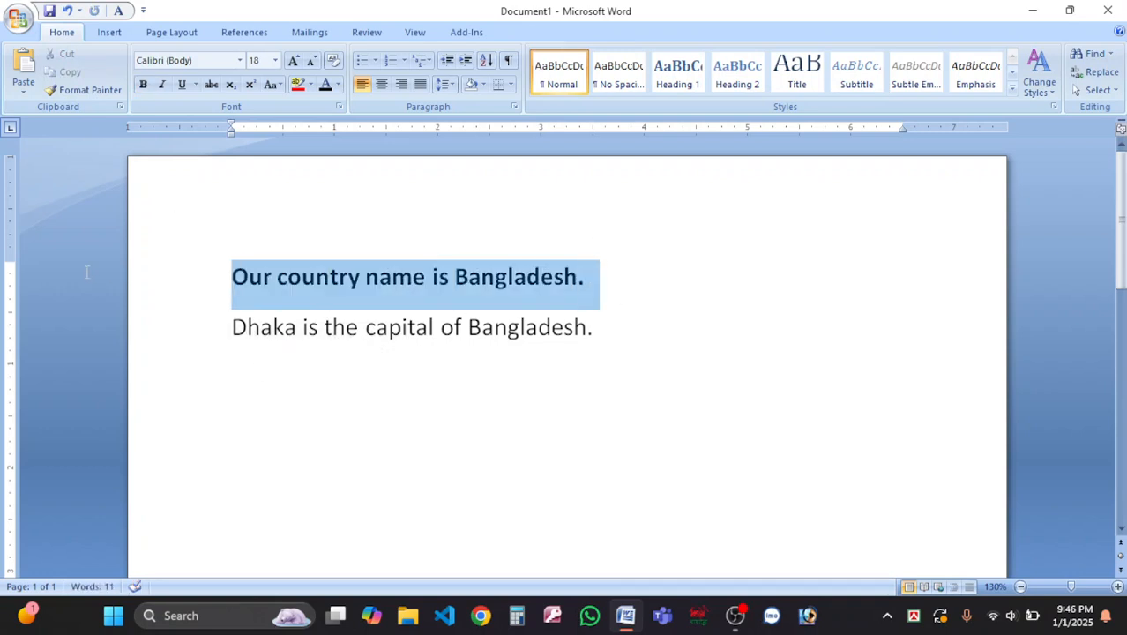
click(416, 329)
drag(606, 331, 87, 304)
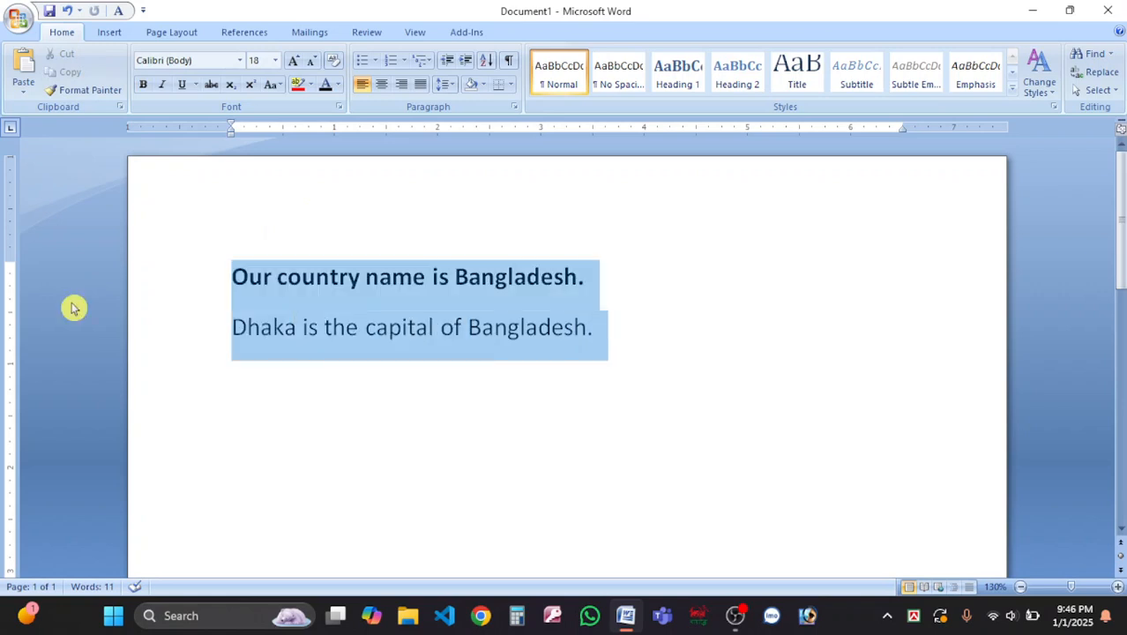
click(568, 297)
drag(616, 293, 231, 251)
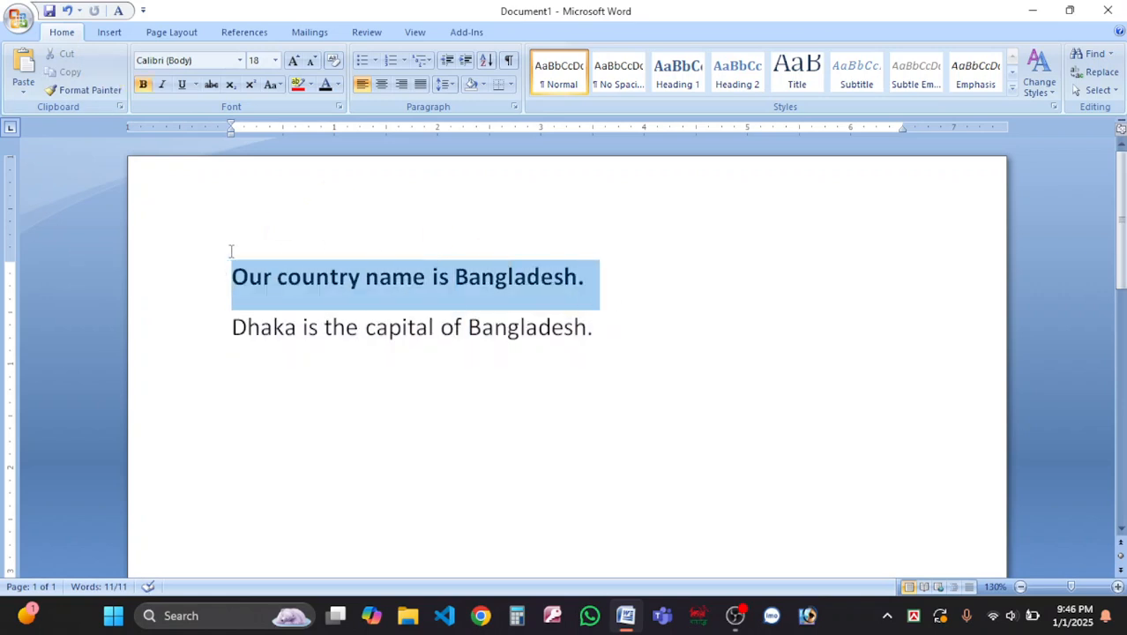
Toggle italic and bold on the first sentence until it ends up plain text.
click(162, 84)
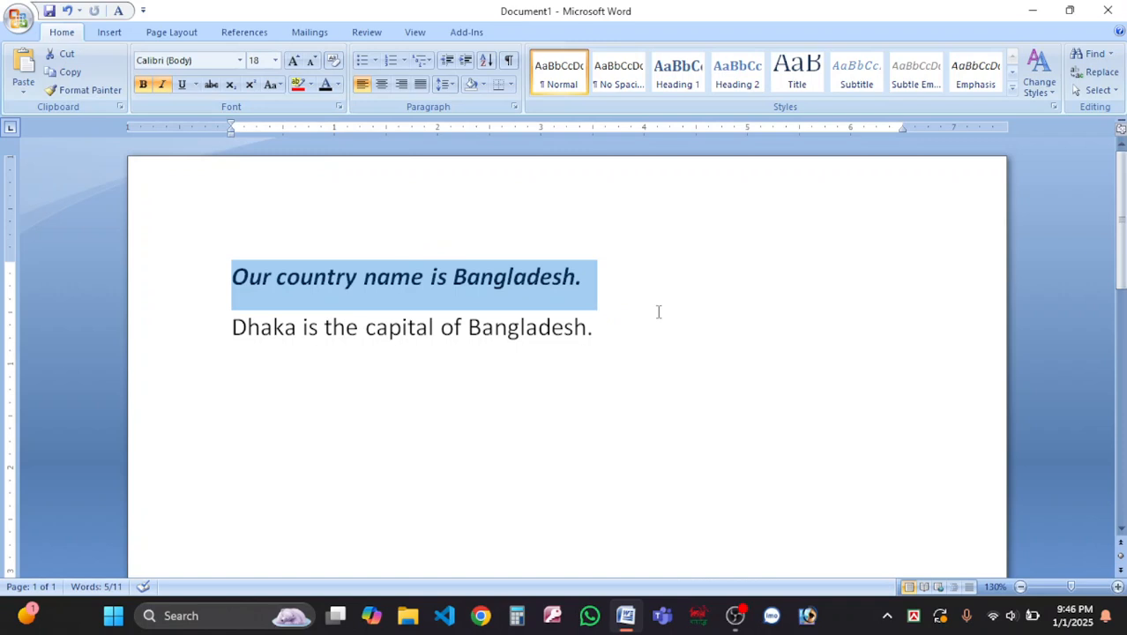
key(ctrl+i)
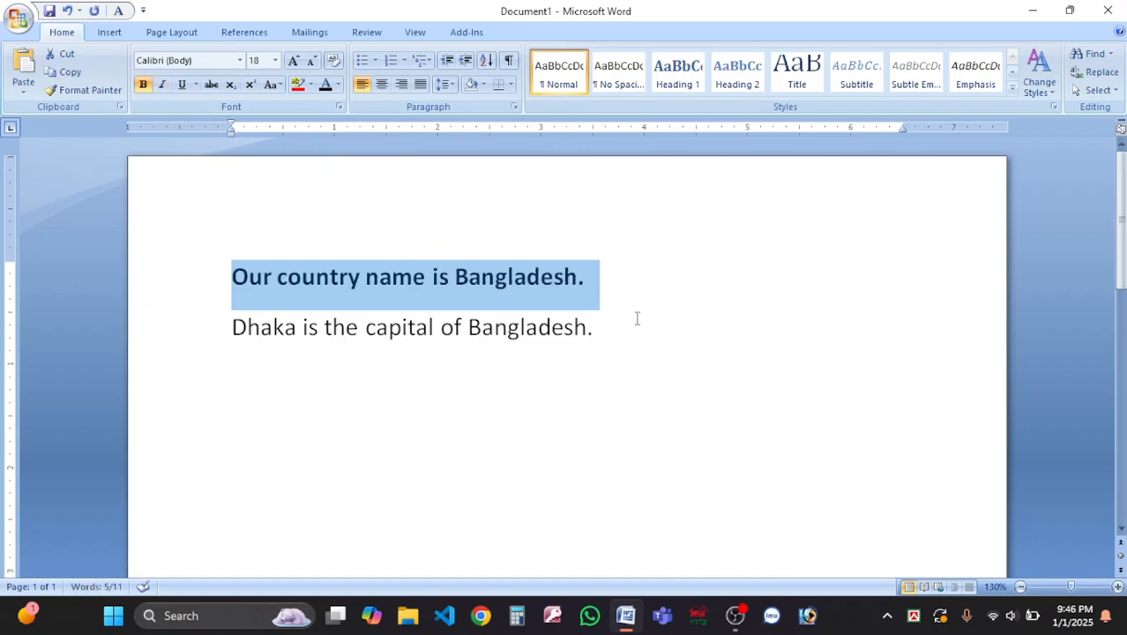
key(ctrl+b)
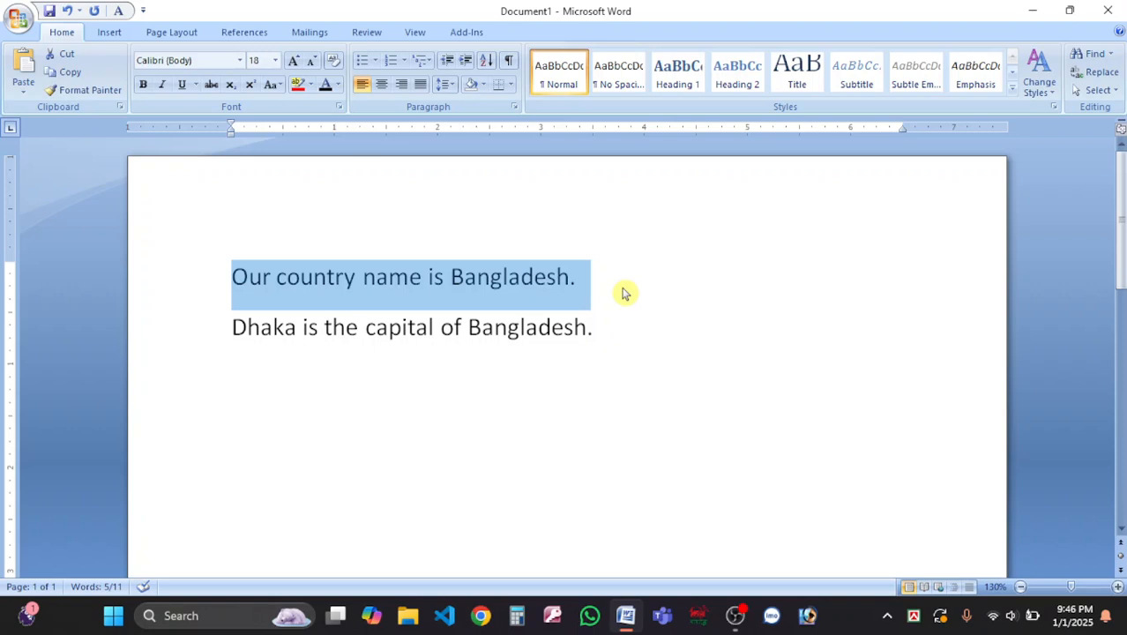
key(ctrl+b)
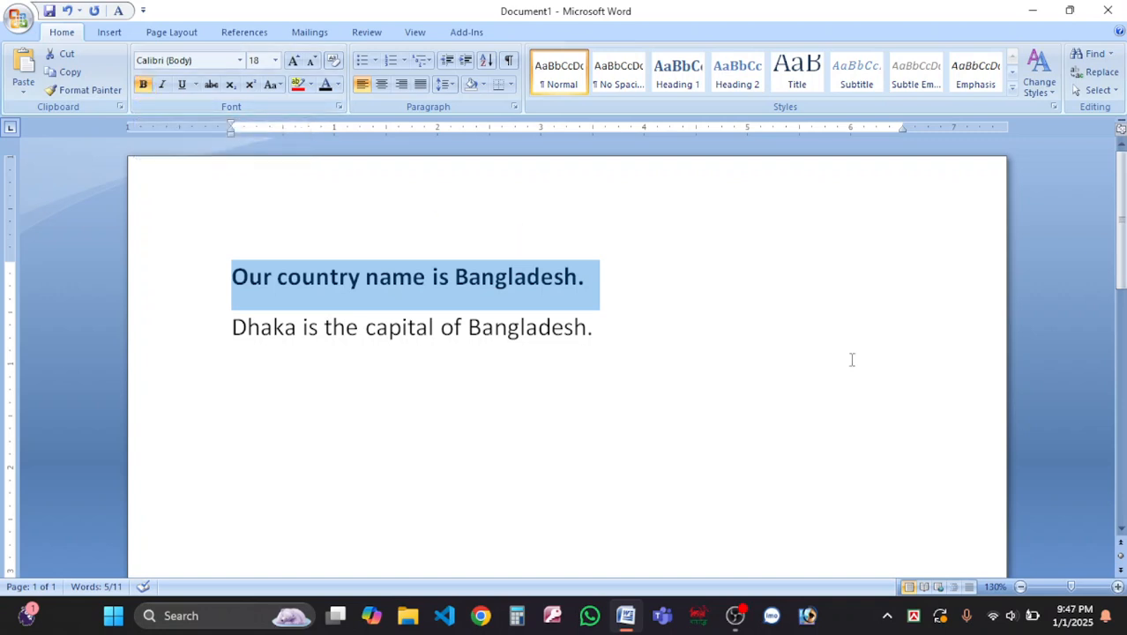
key(ctrl+b)
key(ctrl+b)
key(ctrl+b)
key(ctrl+b)
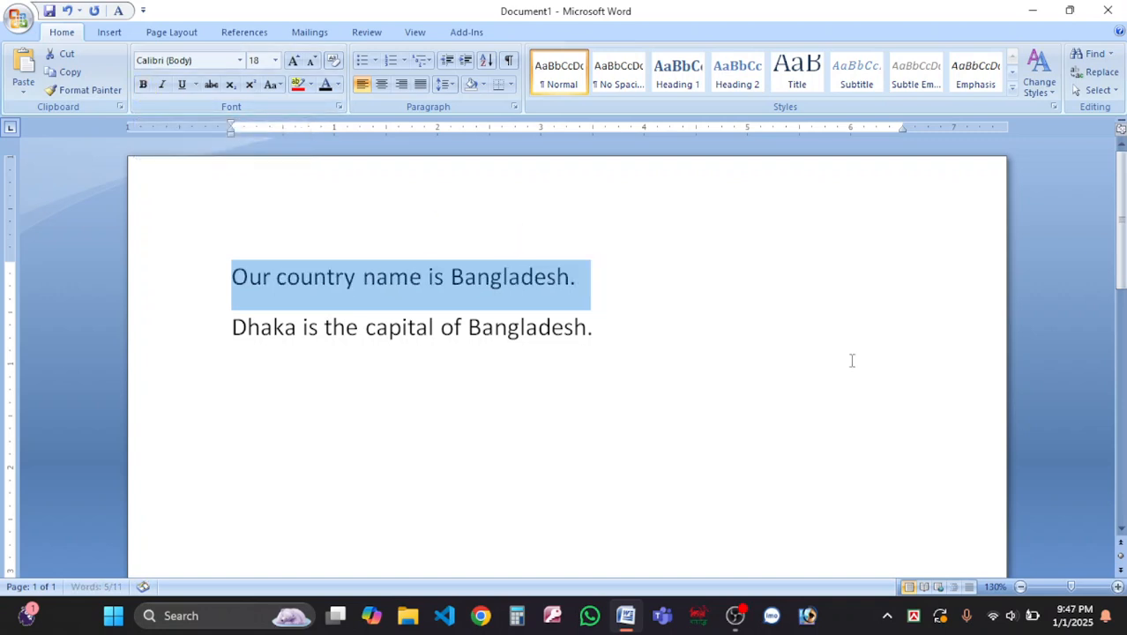
key(ctrl+b)
key(ctrl+i)
key(ctrl+i)
key(ctrl+i)
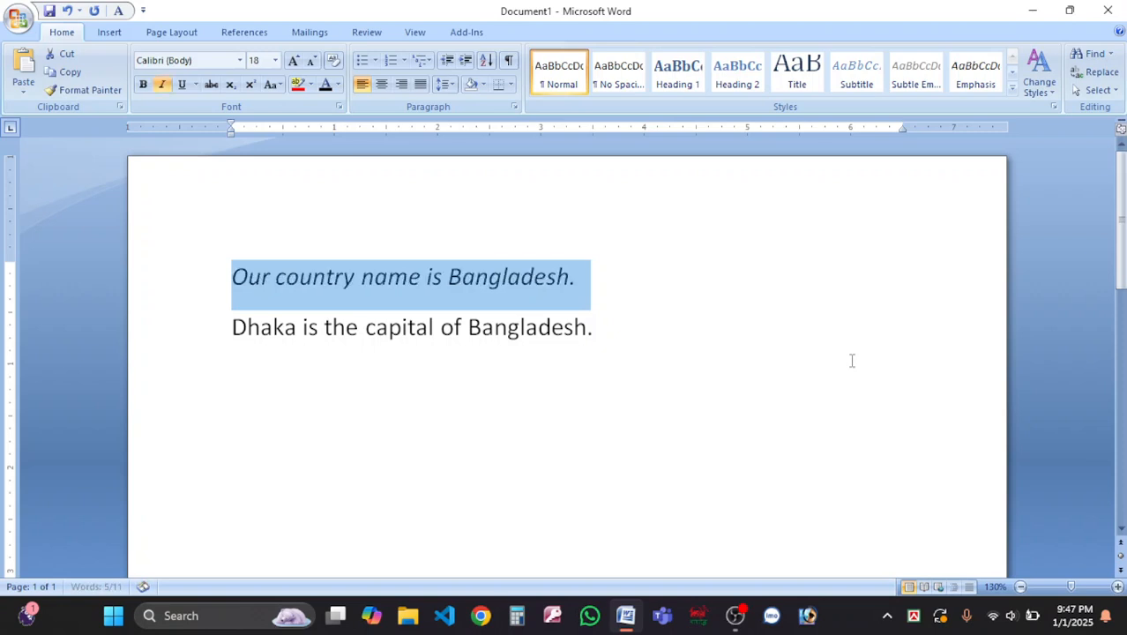
key(ctrl+i)
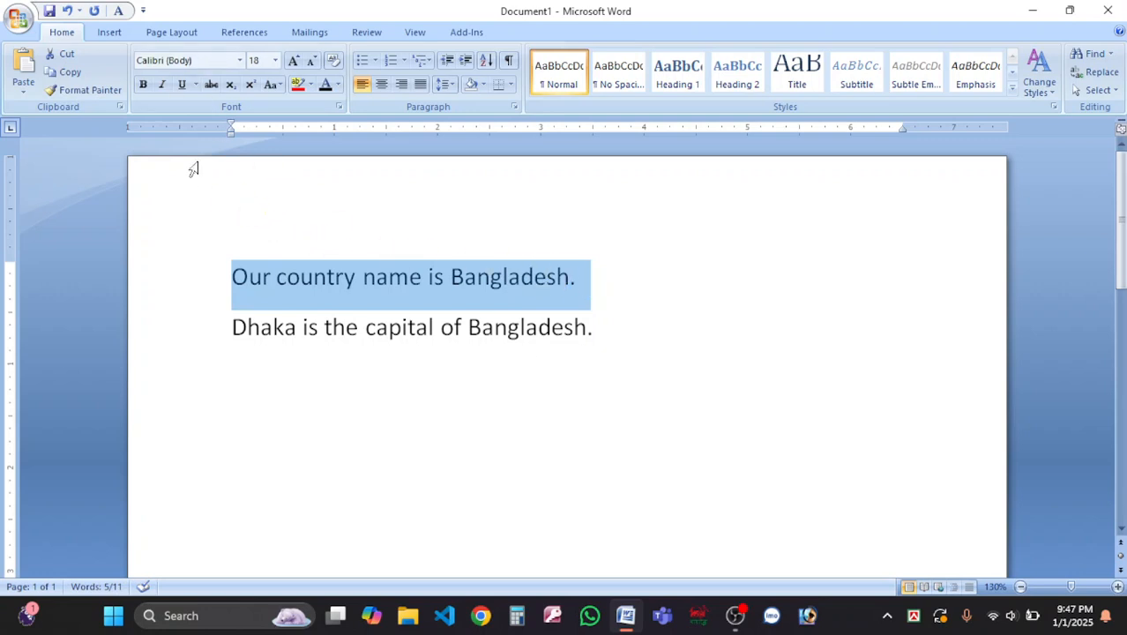
Give 'Our country name is Bangladesh.' a red dash-dot underline.
click(184, 86)
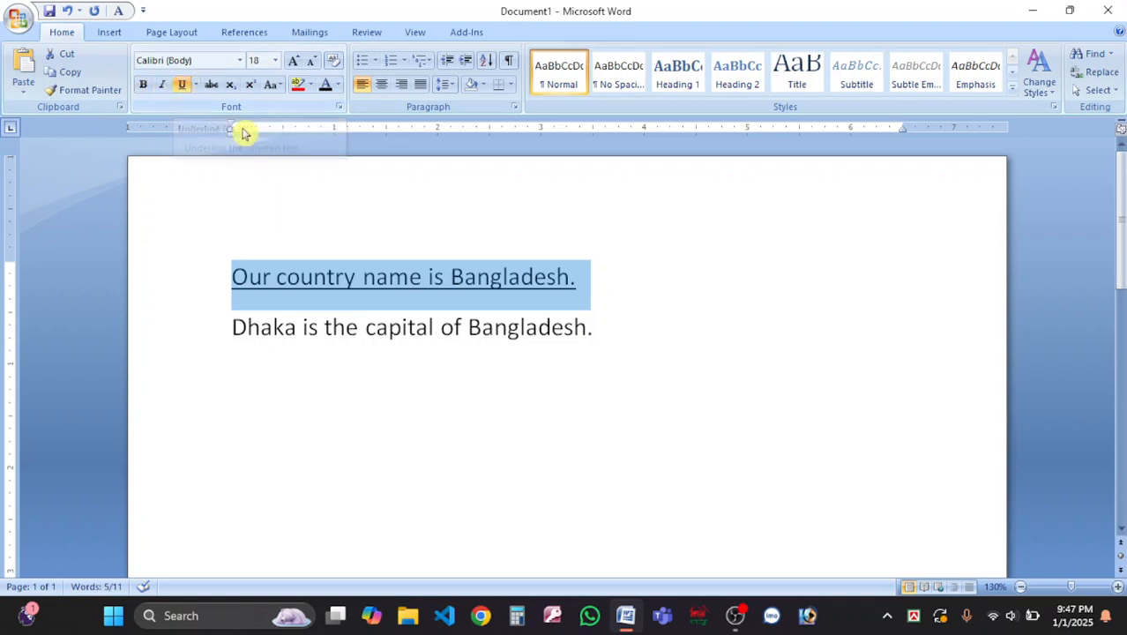
click(196, 86)
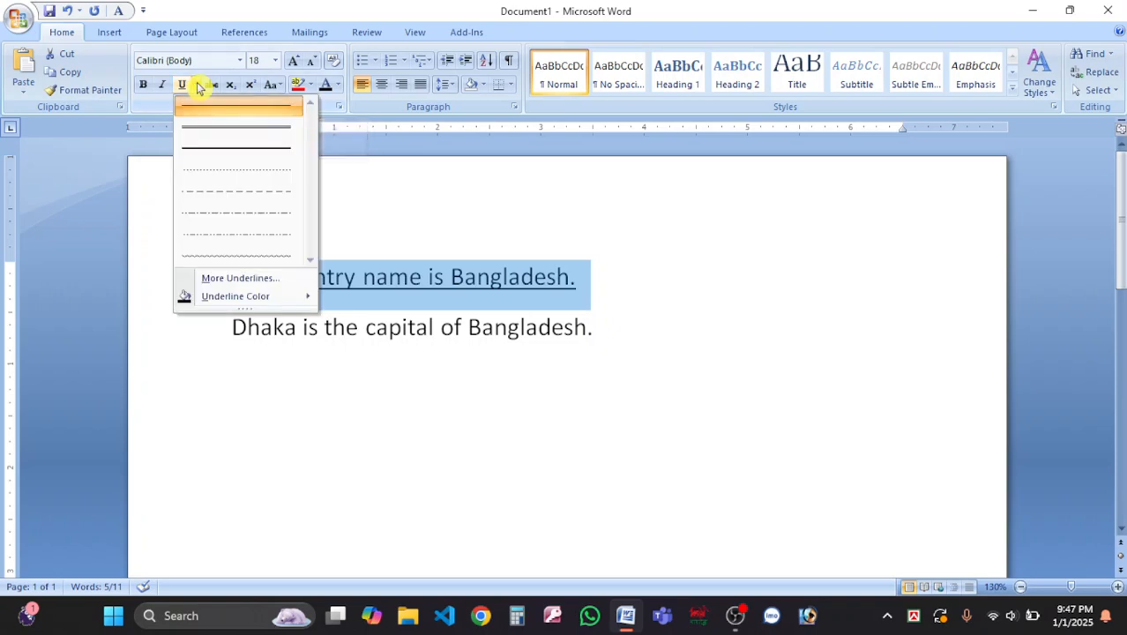
click(249, 217)
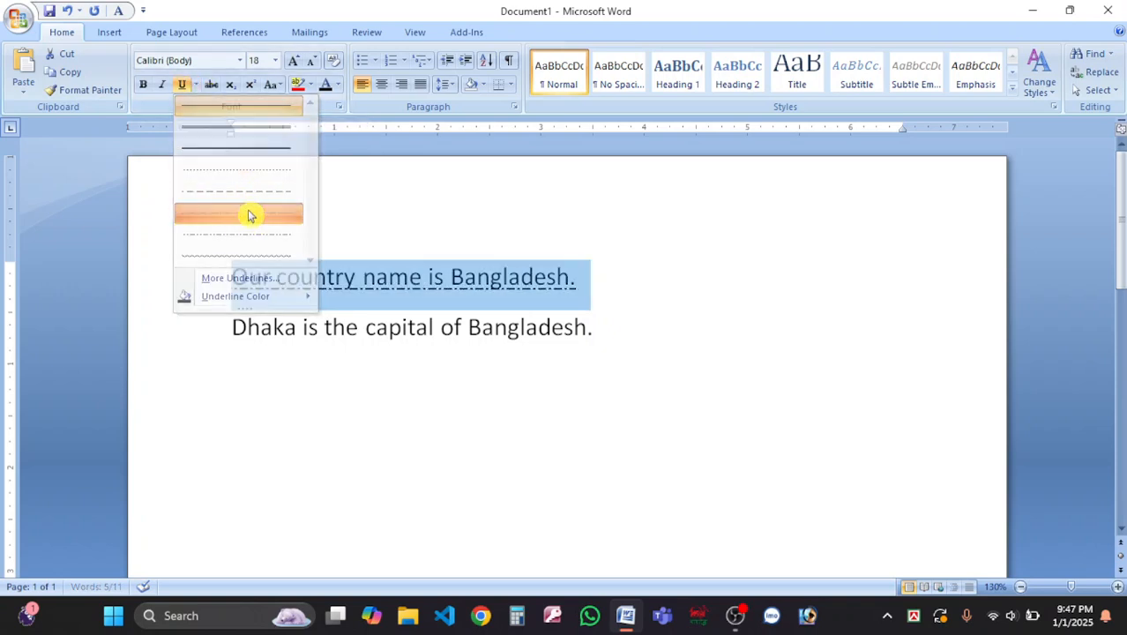
click(196, 84)
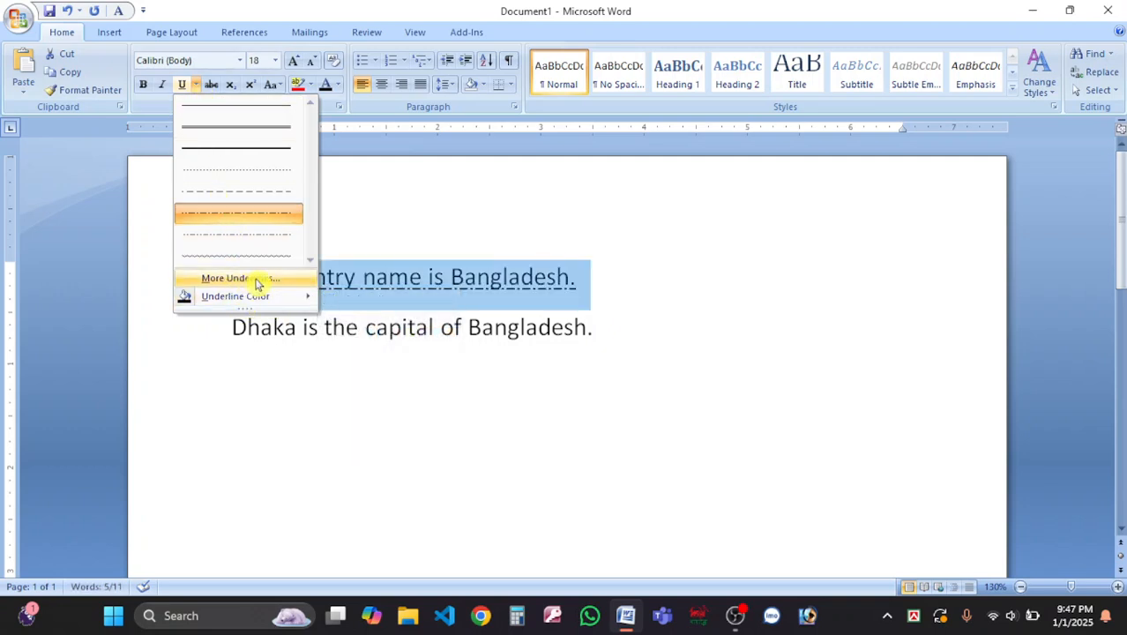
mouse_move(281, 297)
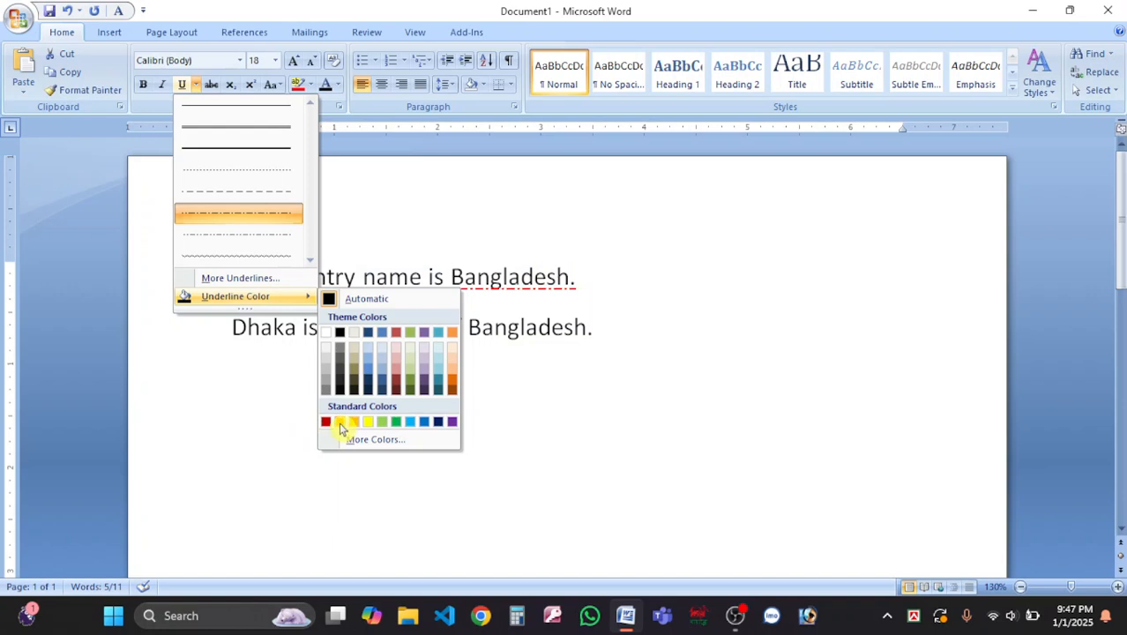
click(341, 423)
click(710, 346)
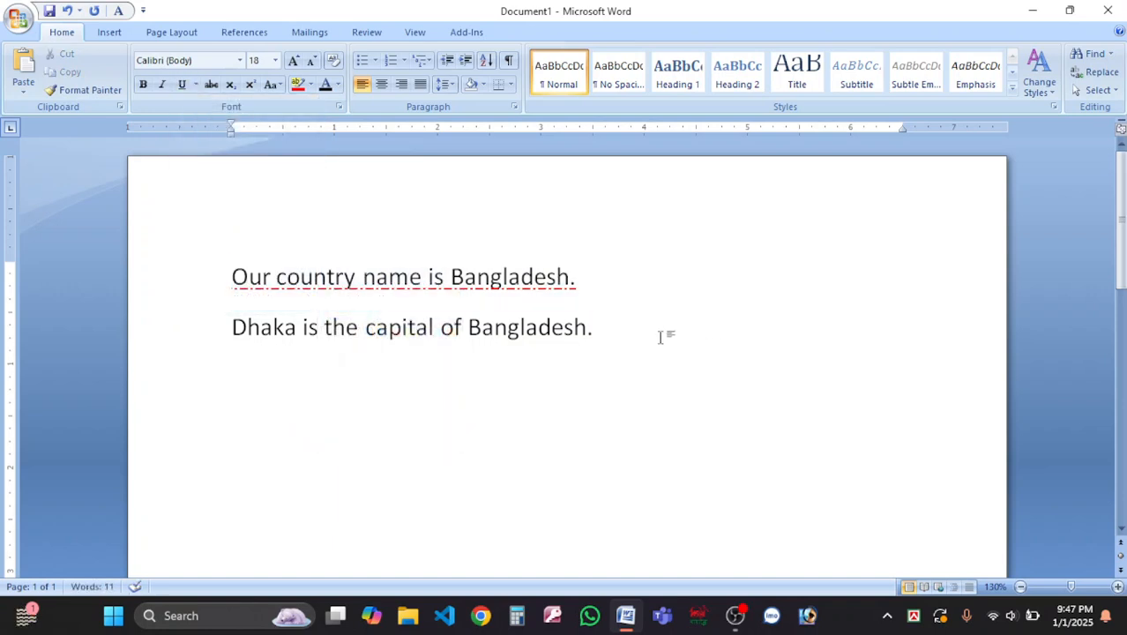
Reselect the whole first line and make it italic.
drag(652, 319, 119, 233)
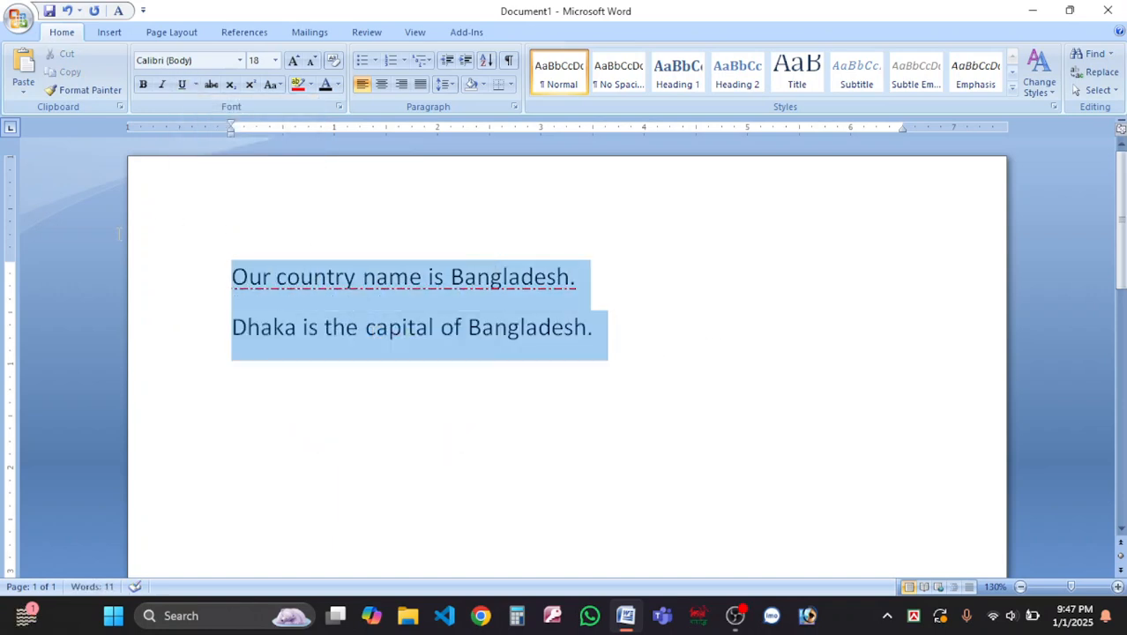
triple_click(231, 287)
drag(231, 286, 649, 363)
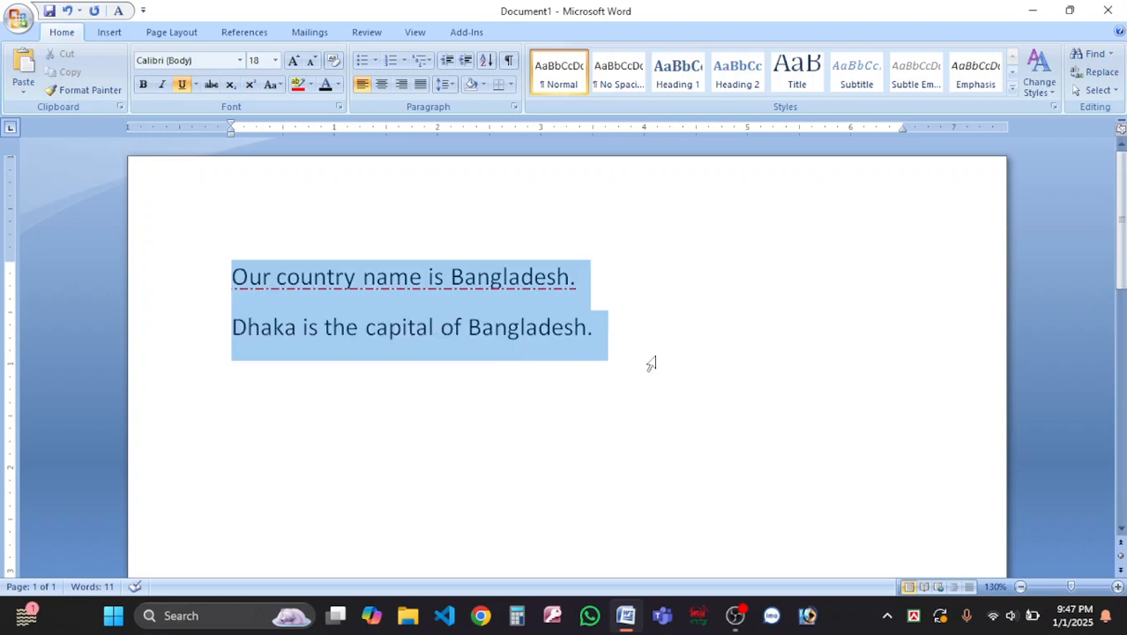
click(239, 279)
drag(244, 277, 580, 280)
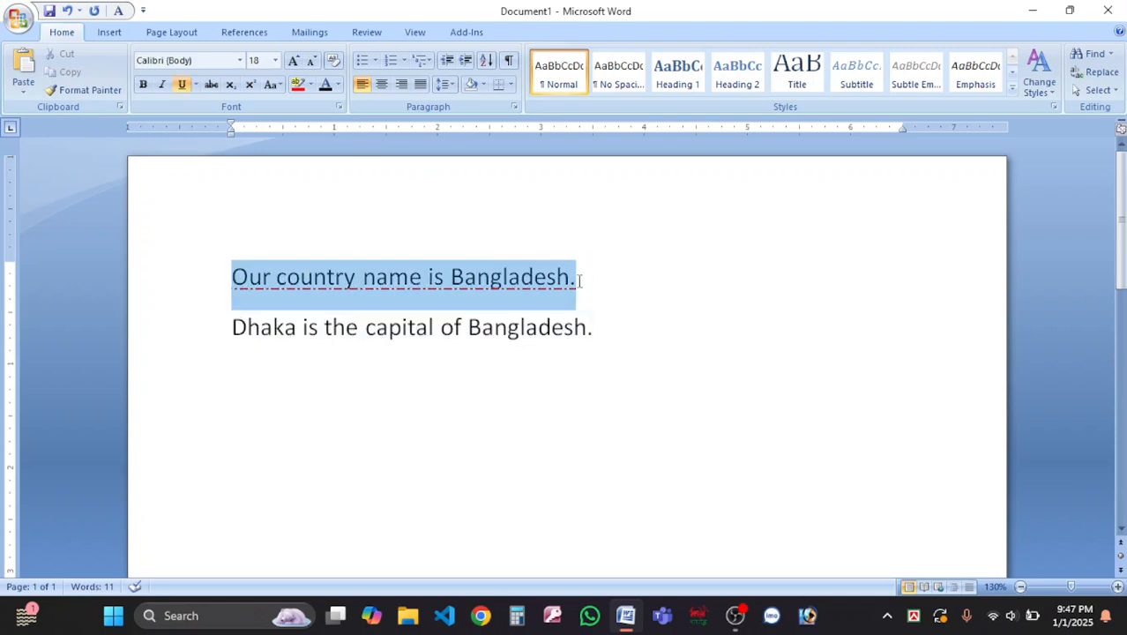
drag(232, 279, 569, 281)
drag(229, 280, 584, 291)
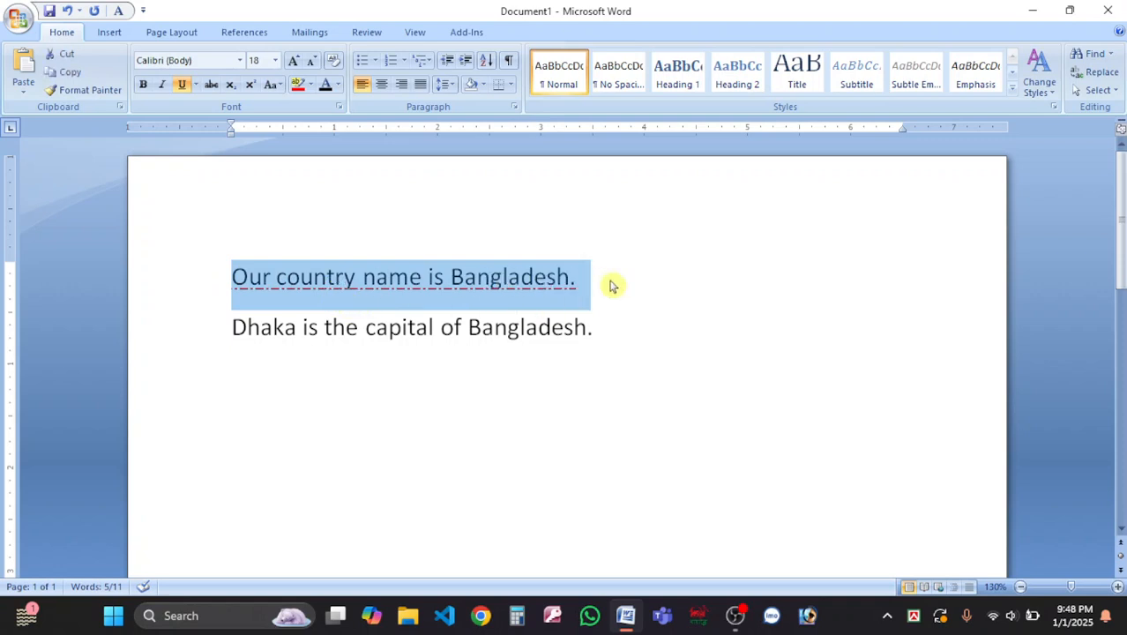
key(ctrl+i)
key(ctrl+i)
Remove the italic, then try strikethrough on the Dhaka sentence and undo it.
click(627, 327)
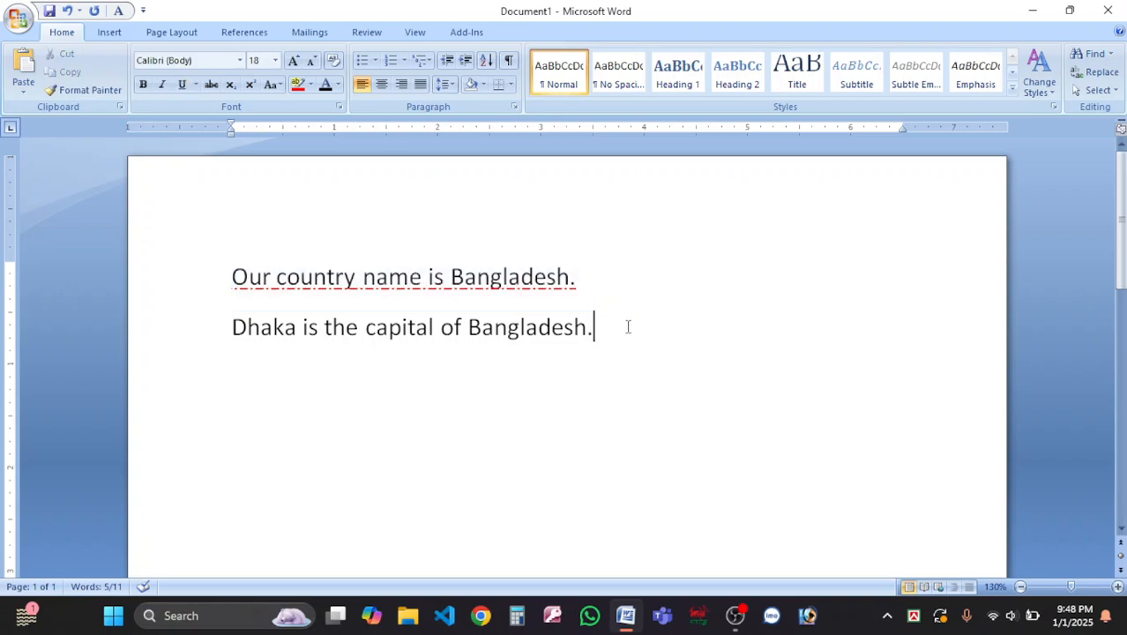
key(Return)
drag(670, 377, 231, 334)
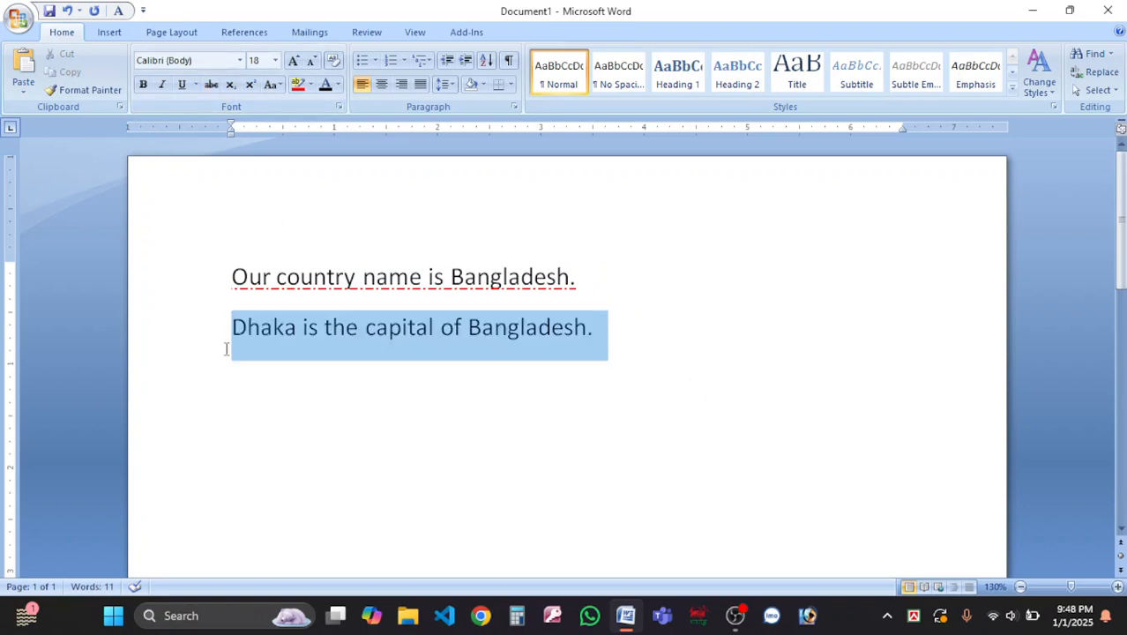
click(211, 84)
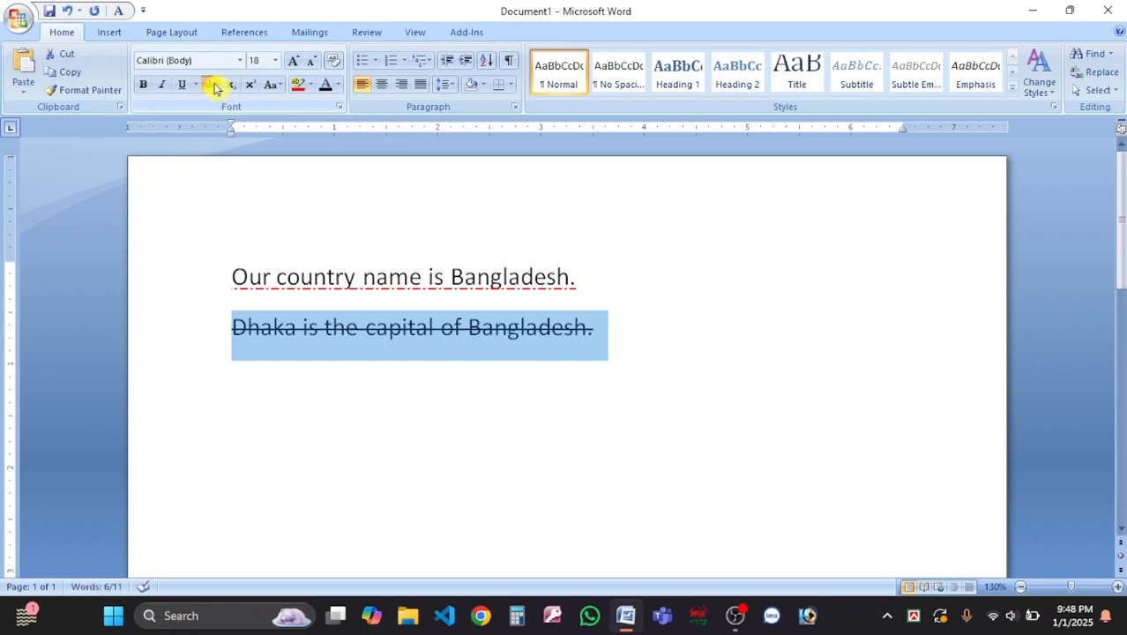
click(211, 85)
click(631, 345)
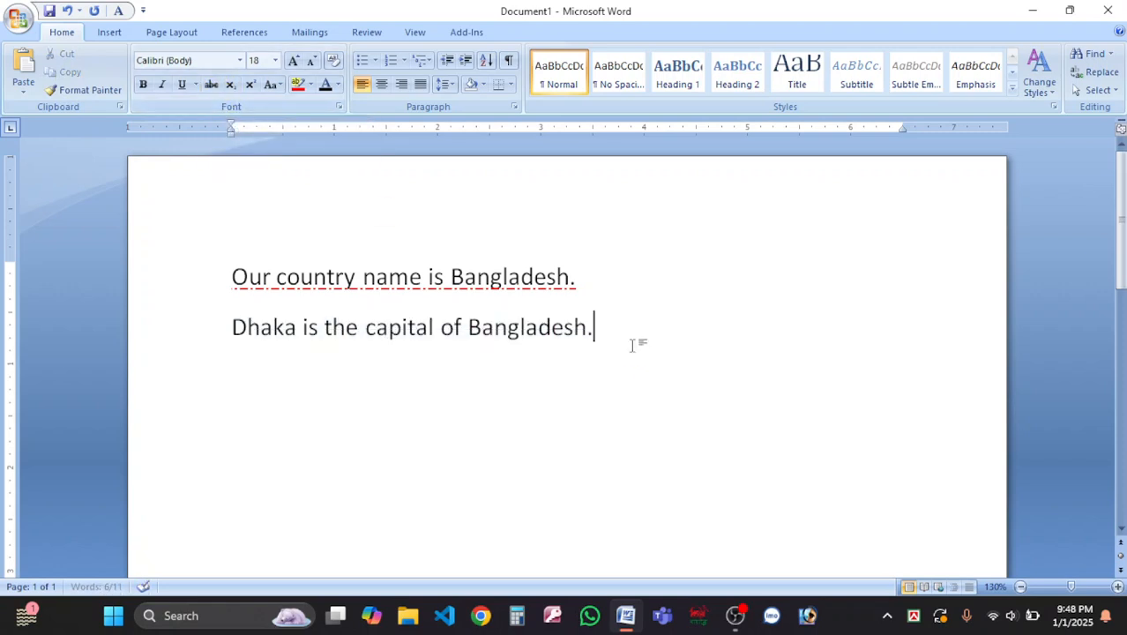
Add the line '50% Off 1000TK 500TK' and strike through 1000TK.
key(Return)
text(50% Off)
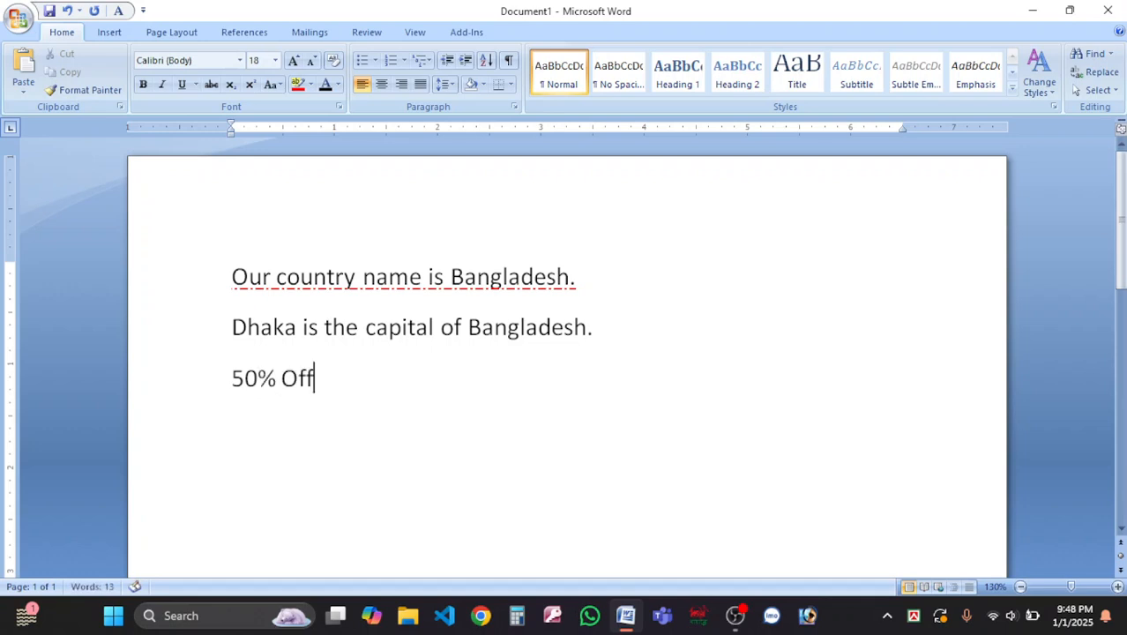
text( 1000)
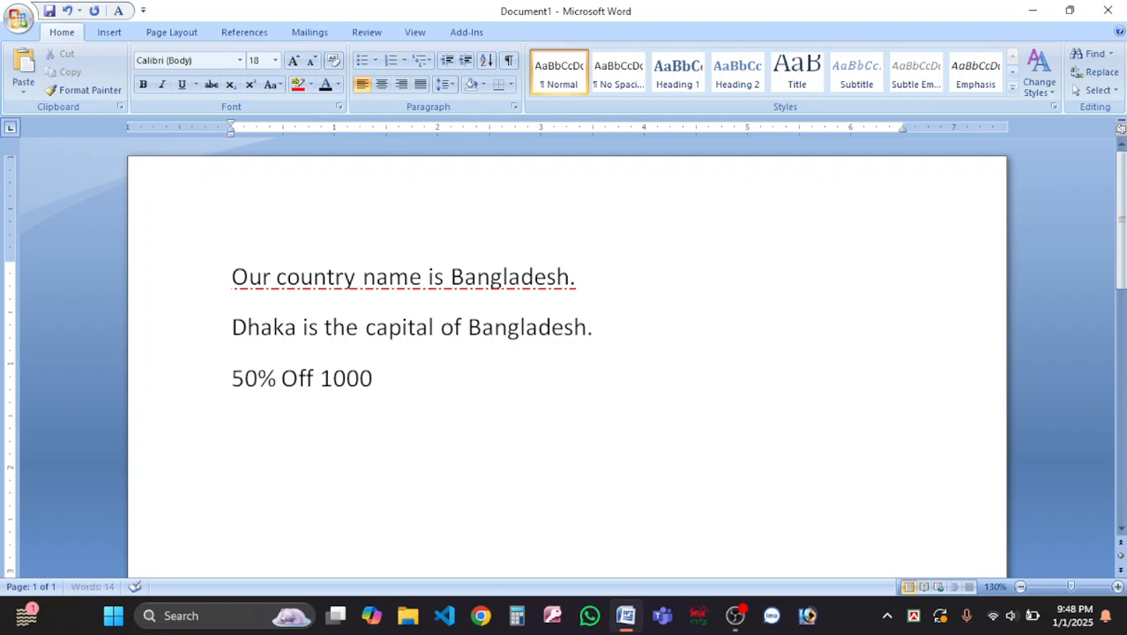
text(TK 500)
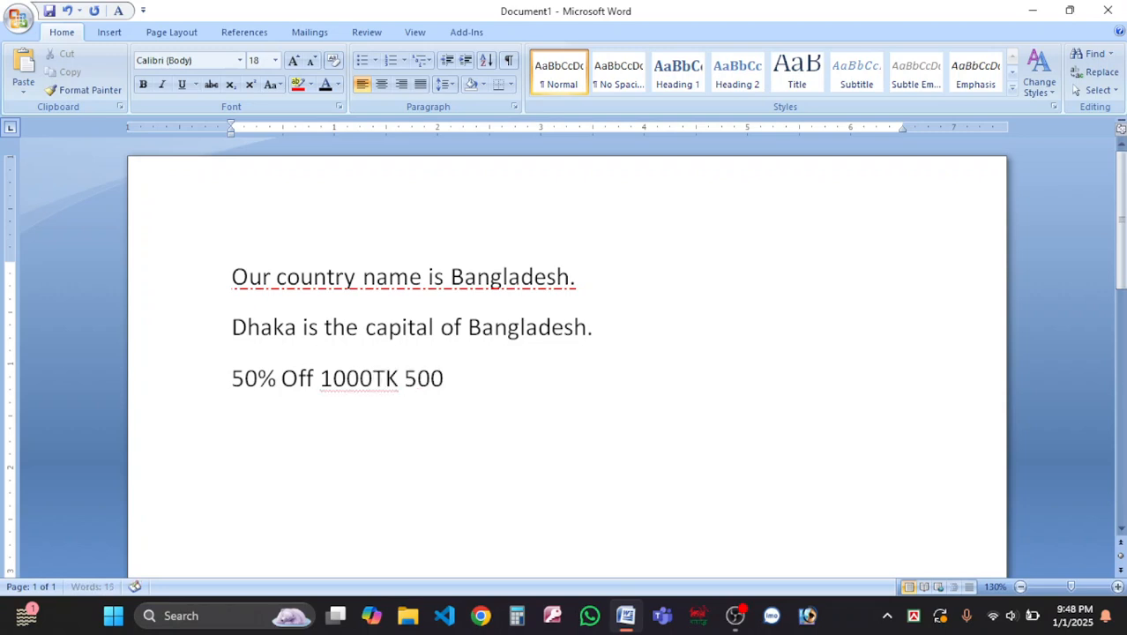
text(TK)
drag(399, 385, 320, 385)
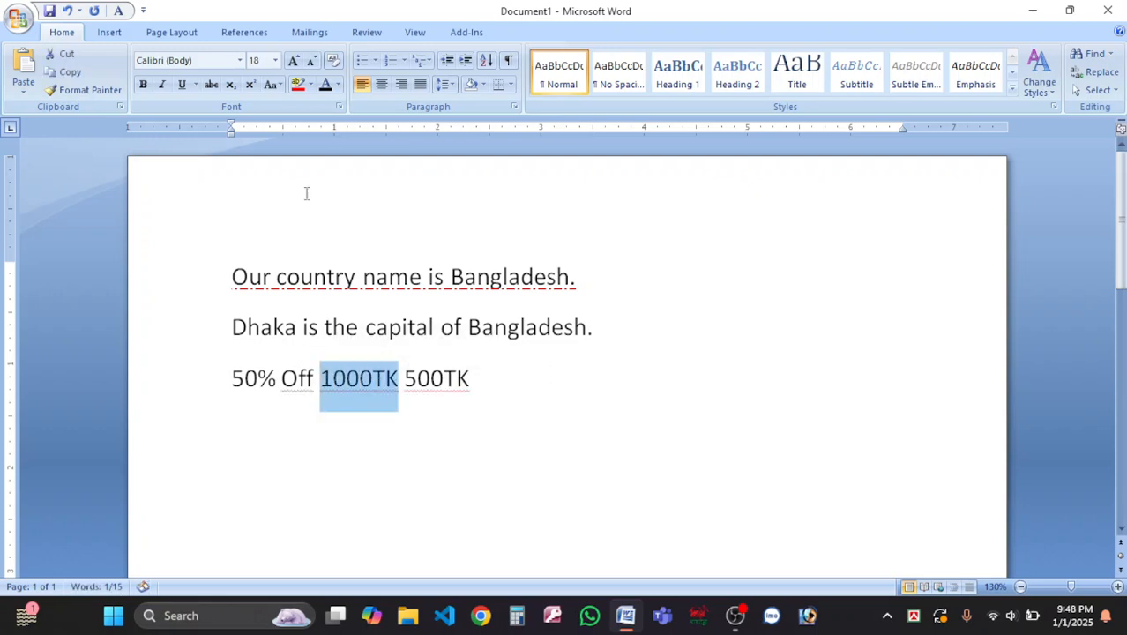
click(212, 85)
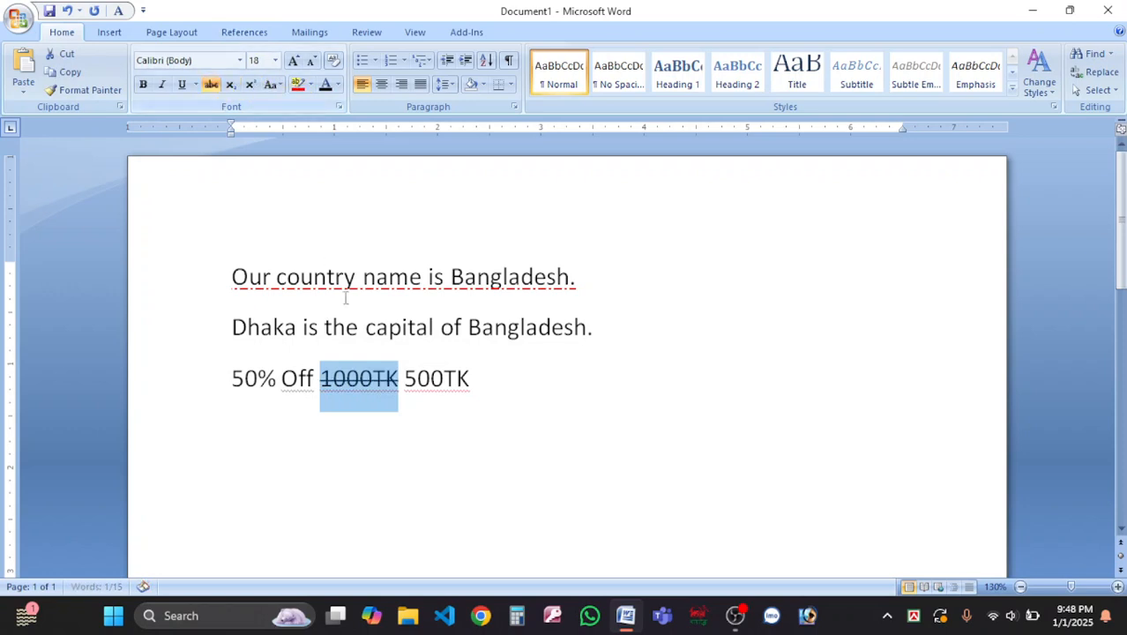
click(392, 388)
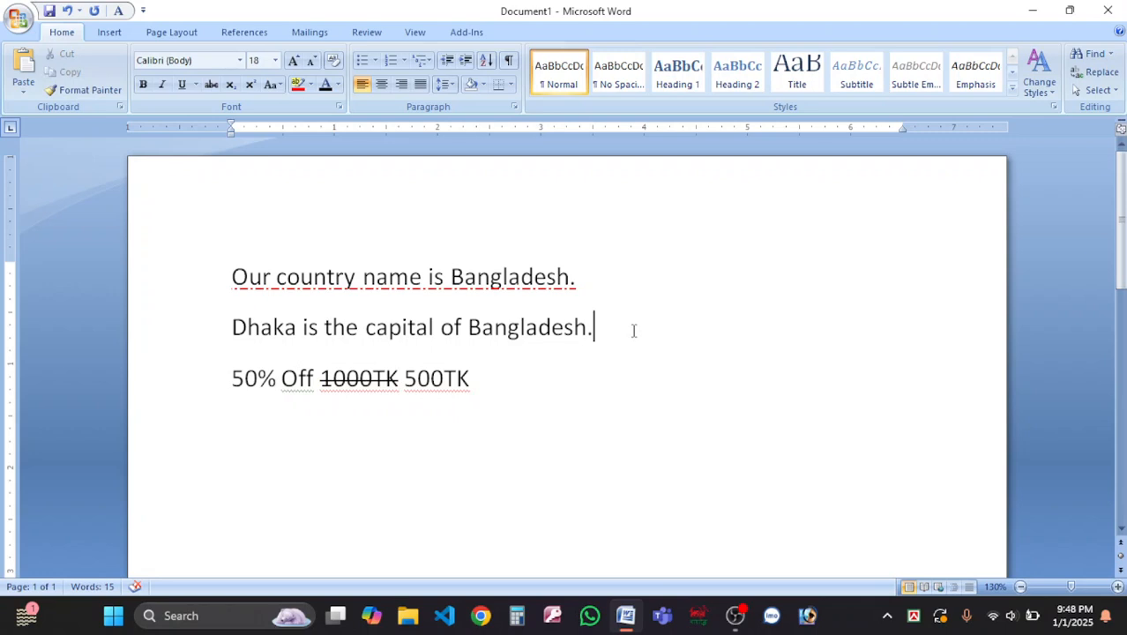
key(Return)
key(Return)
Type H2SO4 below the Dhaka sentence and subscript its 2 and 4.
scroll(430, 379, down, 3)
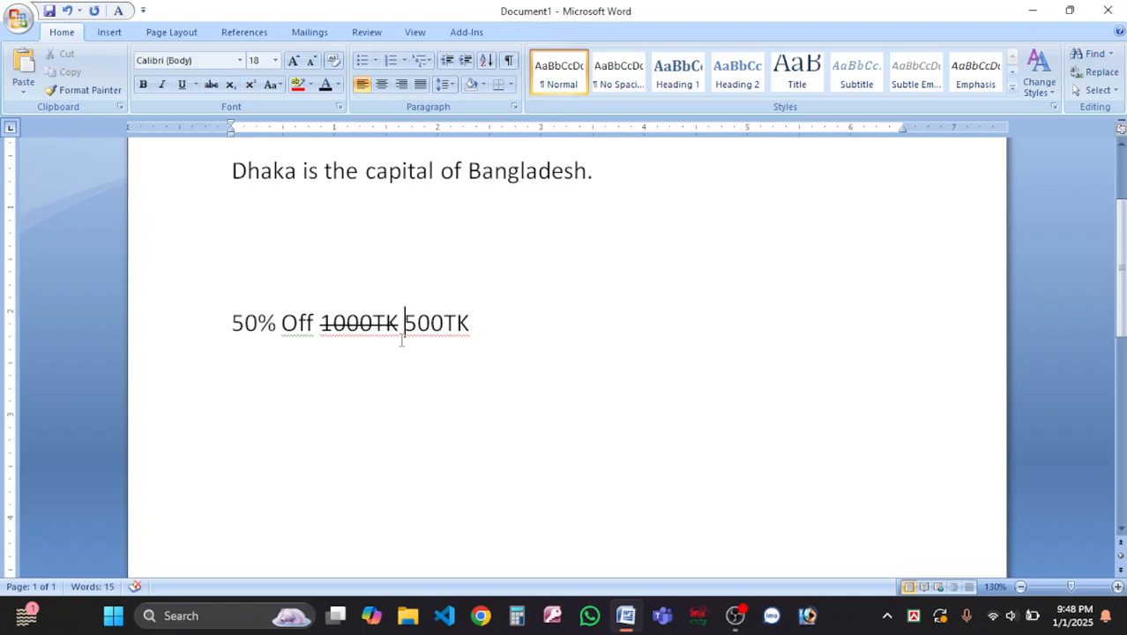
scroll(402, 340, up, 2)
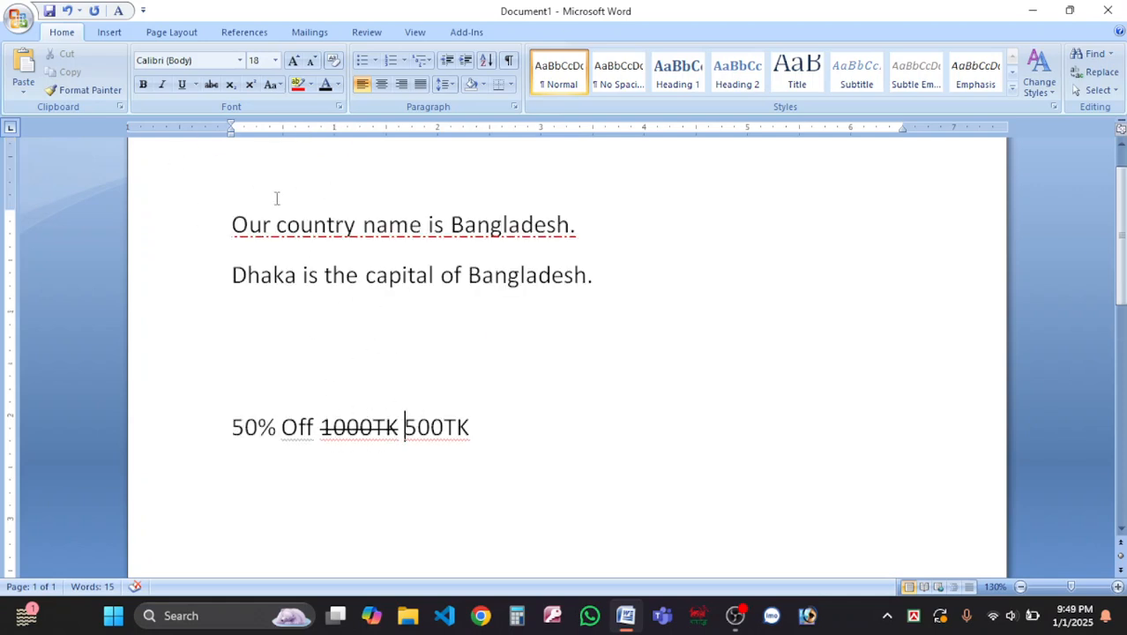
click(505, 428)
click(233, 327)
text(H2SO4)
drag(248, 327, 260, 328)
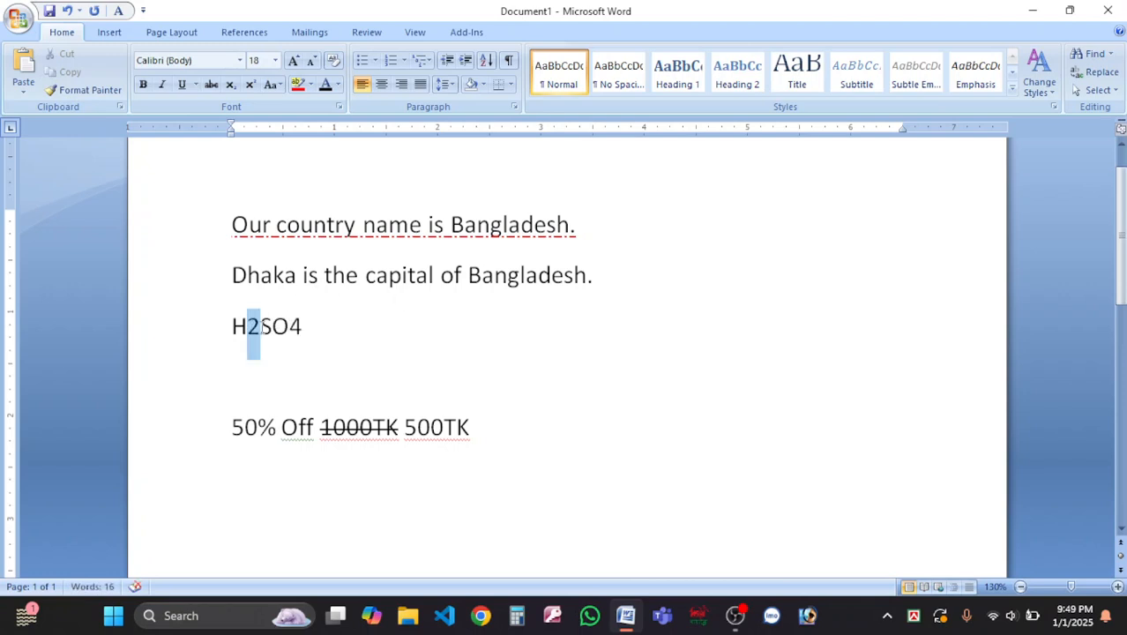
click(231, 86)
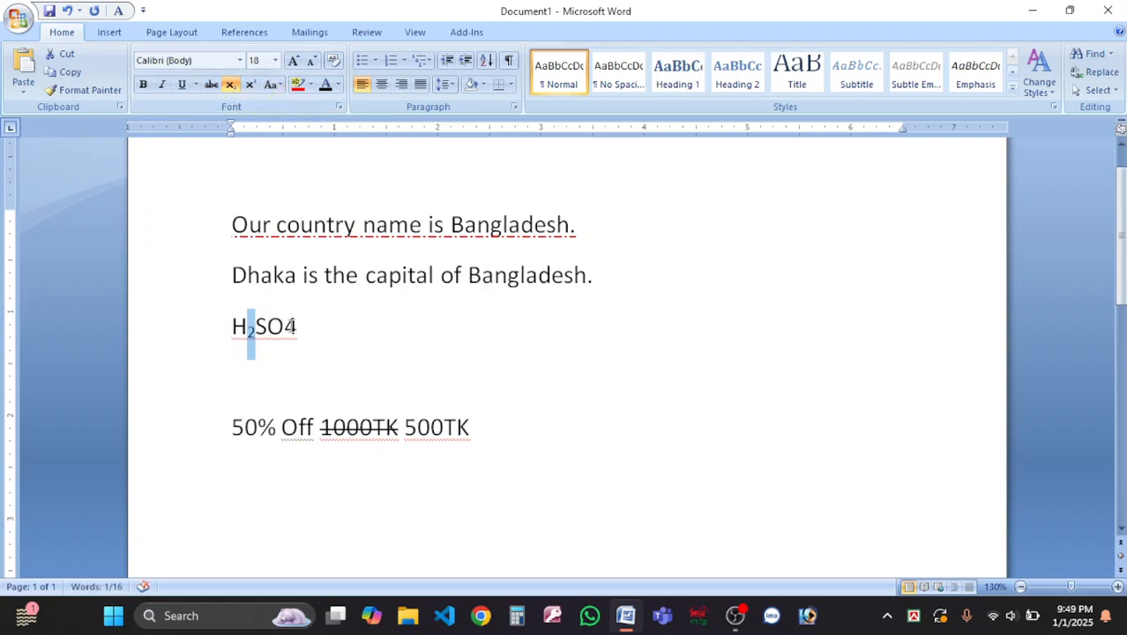
drag(284, 327, 298, 327)
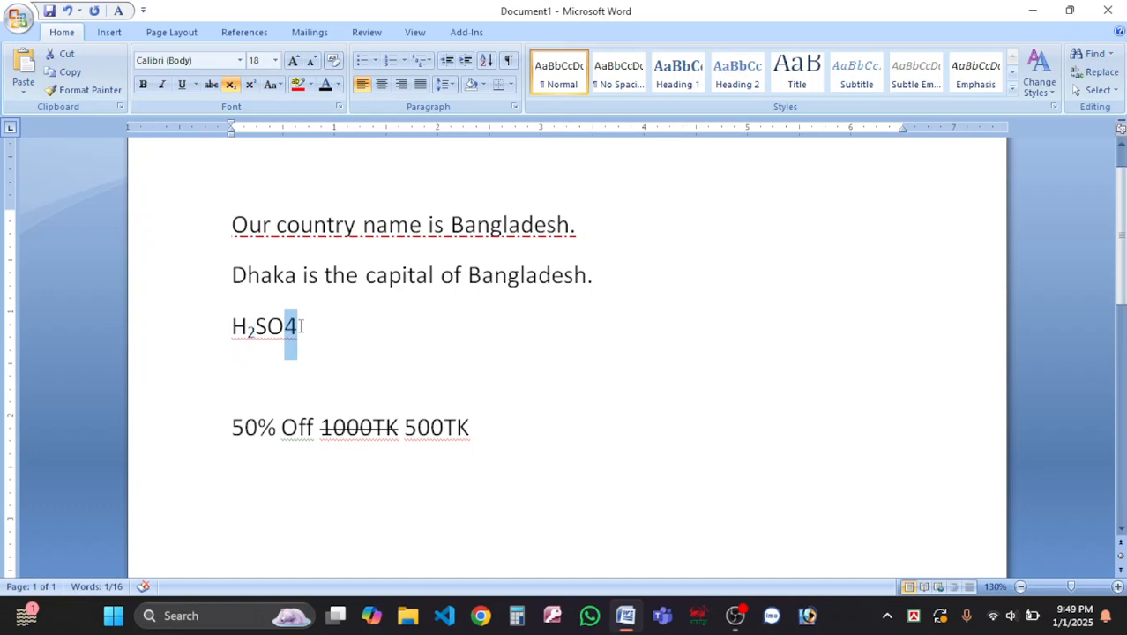
click(231, 86)
Reselect the H₂SO₄ line, then move to the empty line below it.
drag(315, 320, 165, 323)
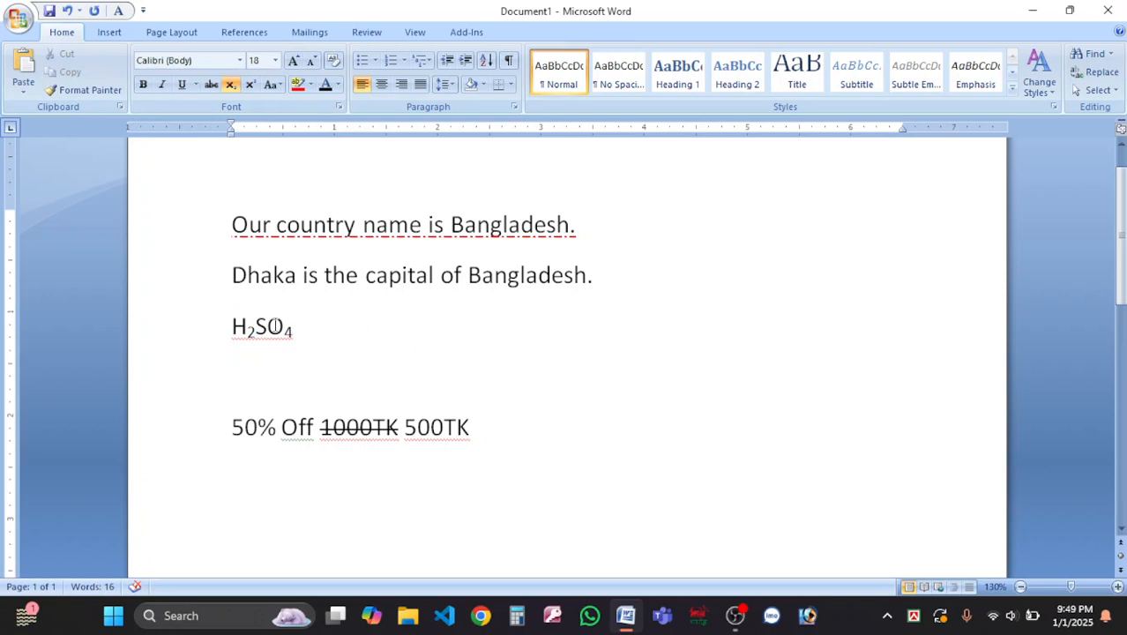
click(161, 336)
drag(370, 337, 239, 328)
click(238, 328)
scroll(239, 328, up, 4)
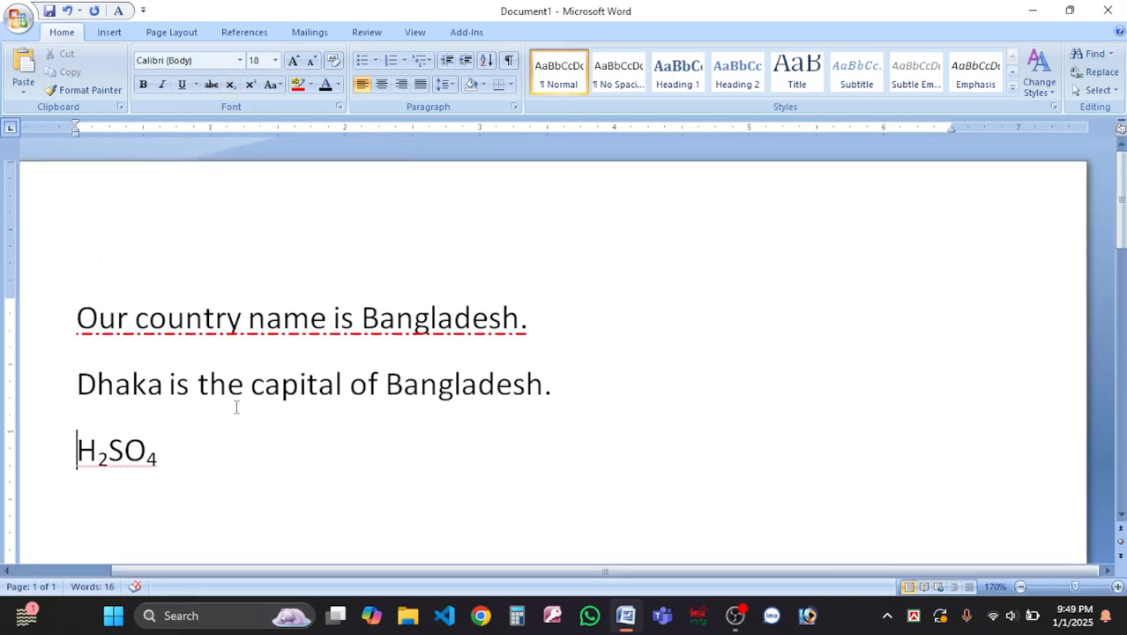
drag(326, 575, 181, 571)
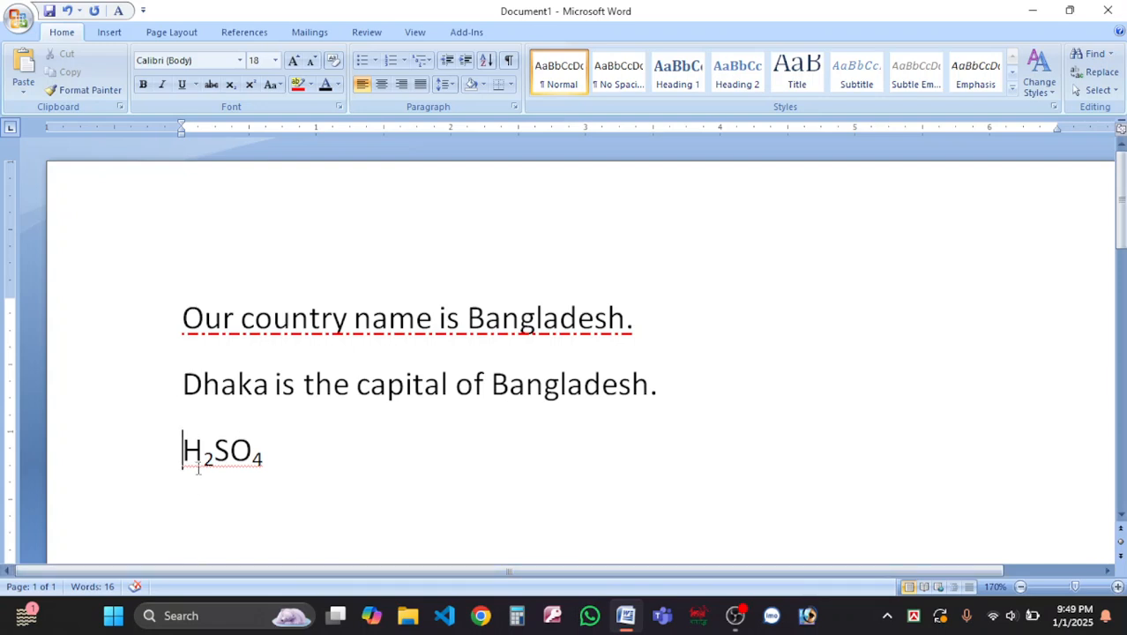
drag(185, 451, 552, 486)
scroll(551, 486, down, 5)
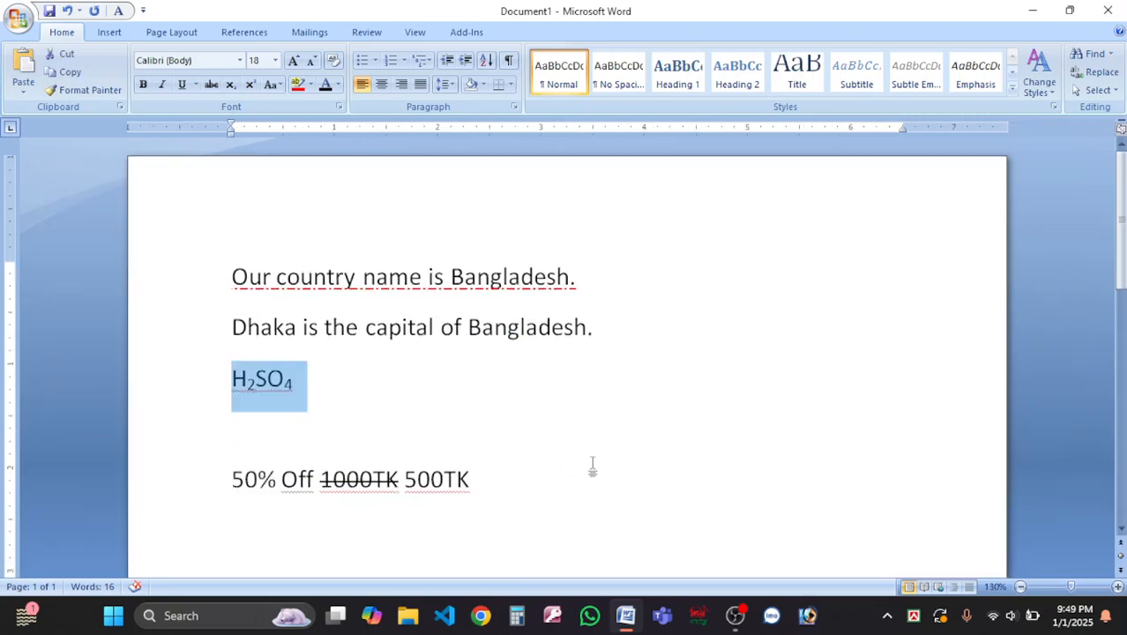
click(327, 401)
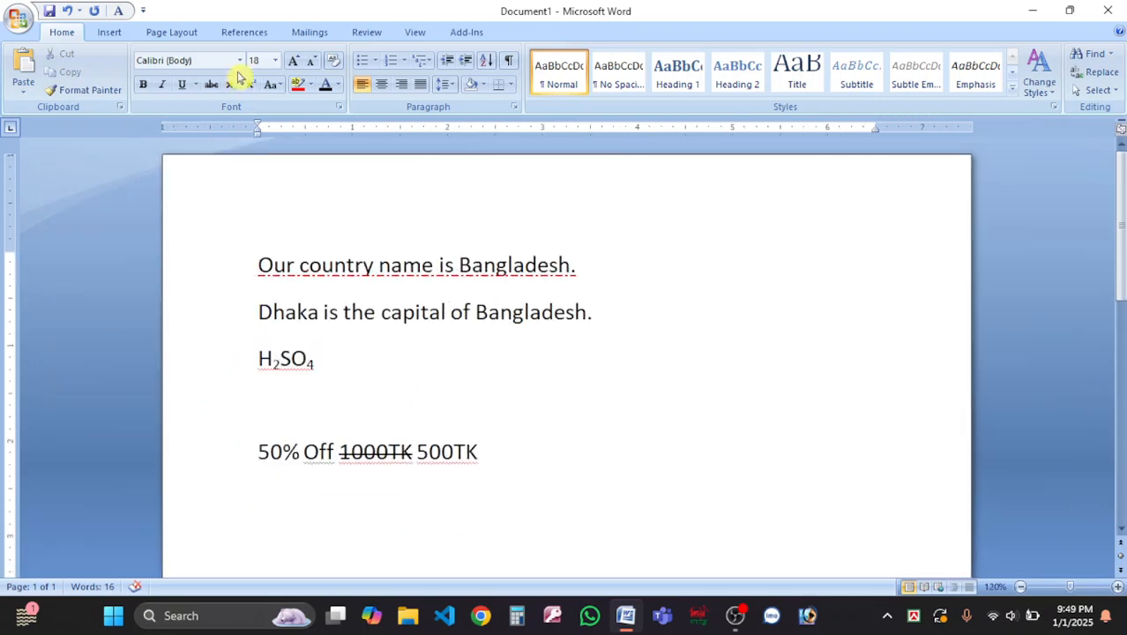
drag(348, 370, 222, 372)
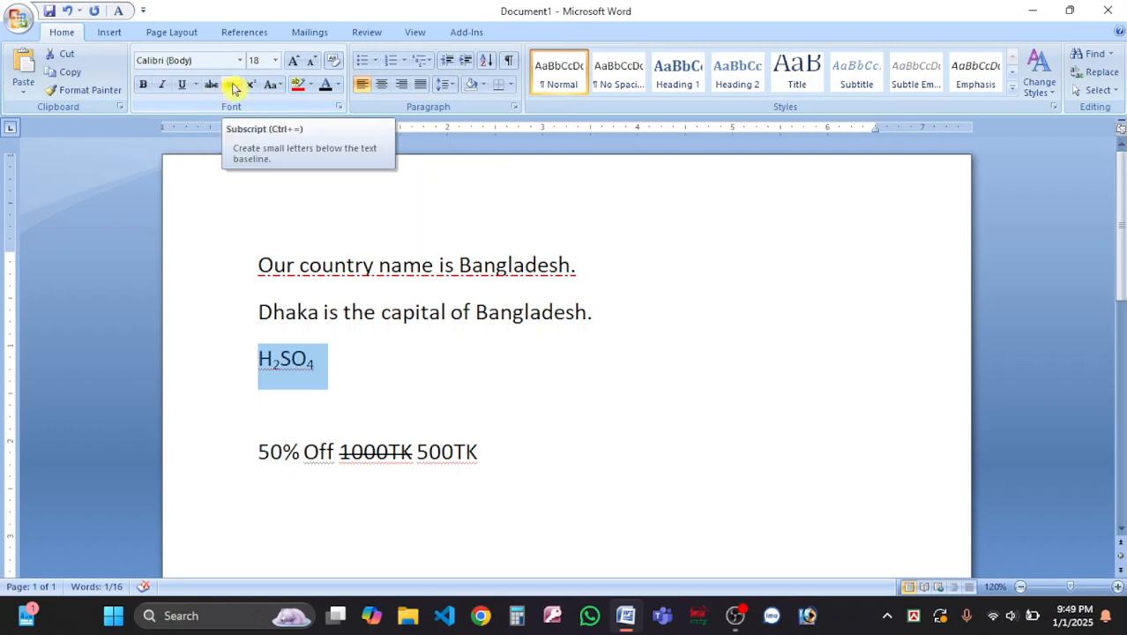
click(283, 407)
Type a2+2ab+b2 and make both squared 2s superscript.
text(a)
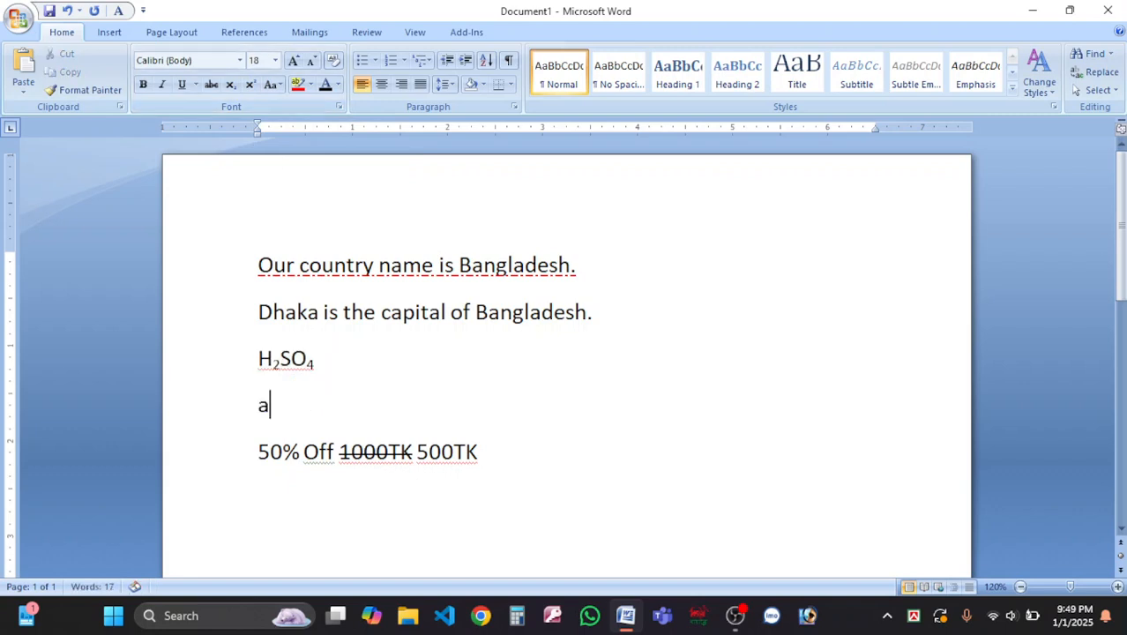
text(2+2ab)
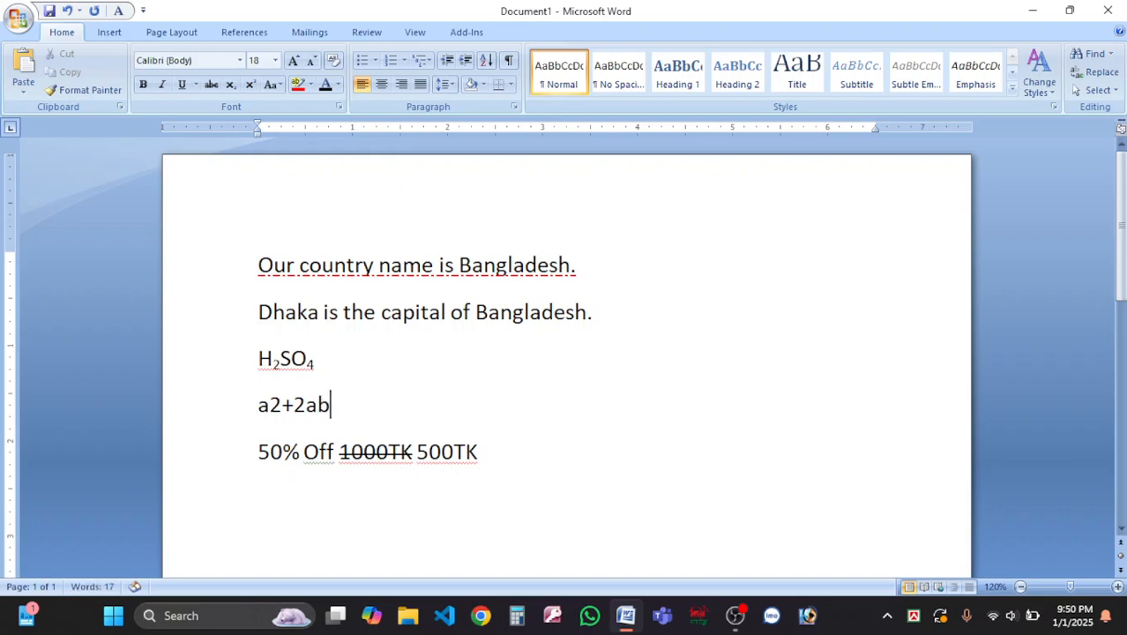
text(+b2)
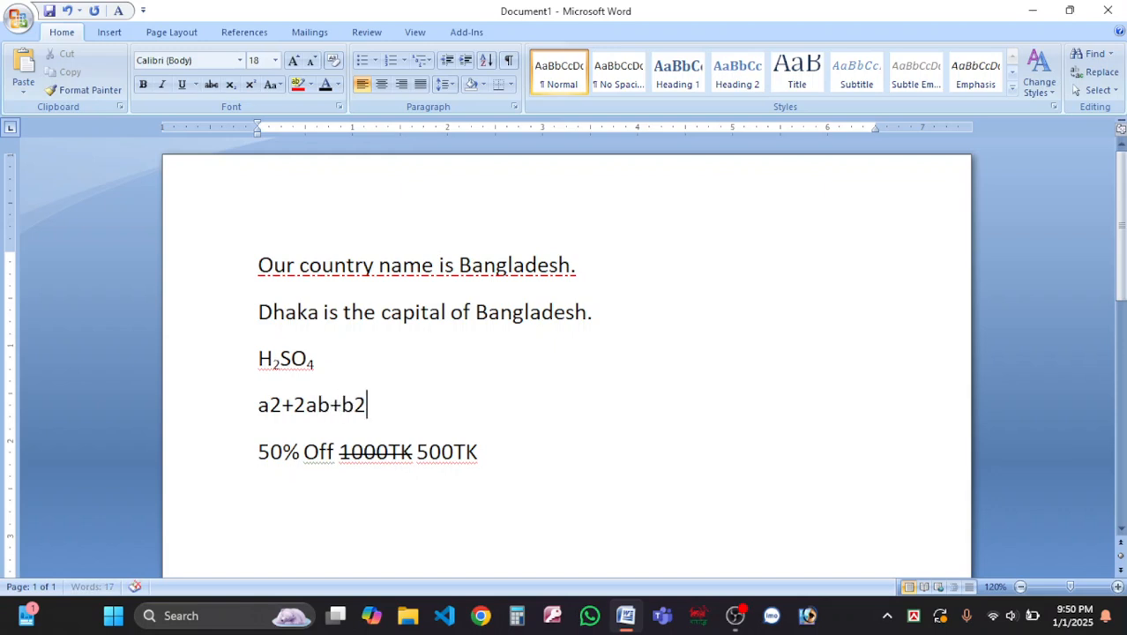
drag(269, 405, 281, 407)
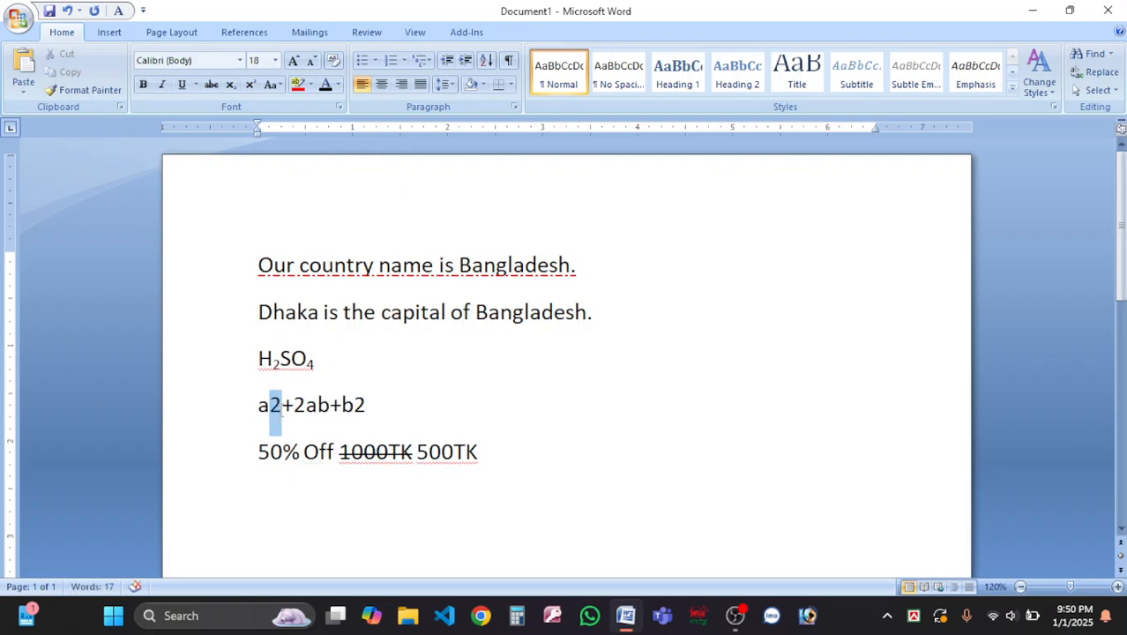
click(253, 89)
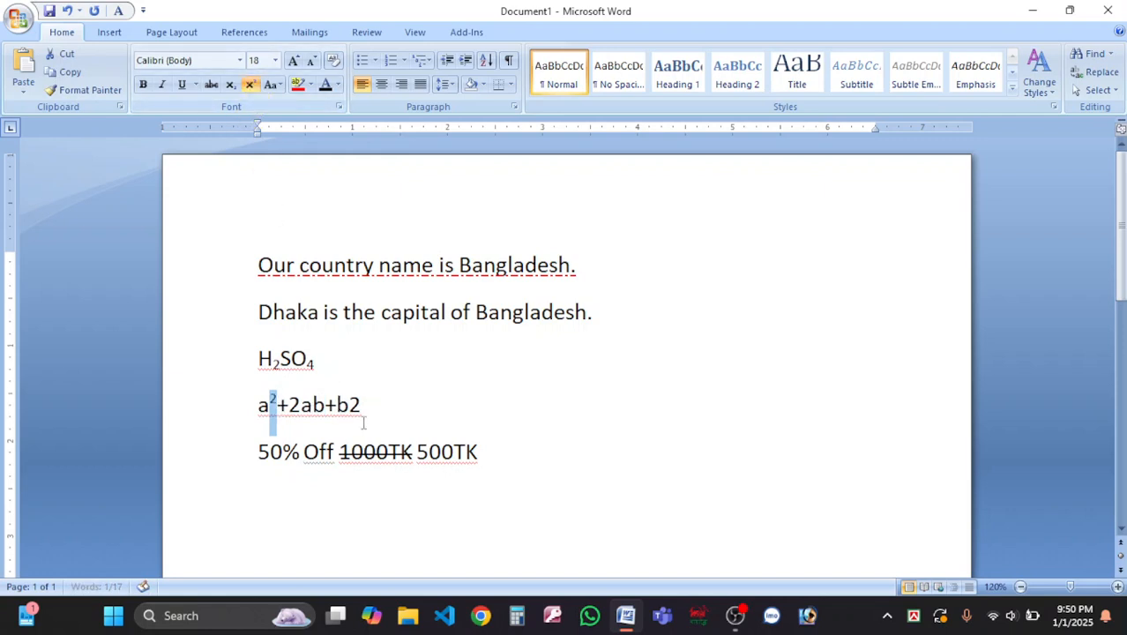
key(End)
key(shift+Left)
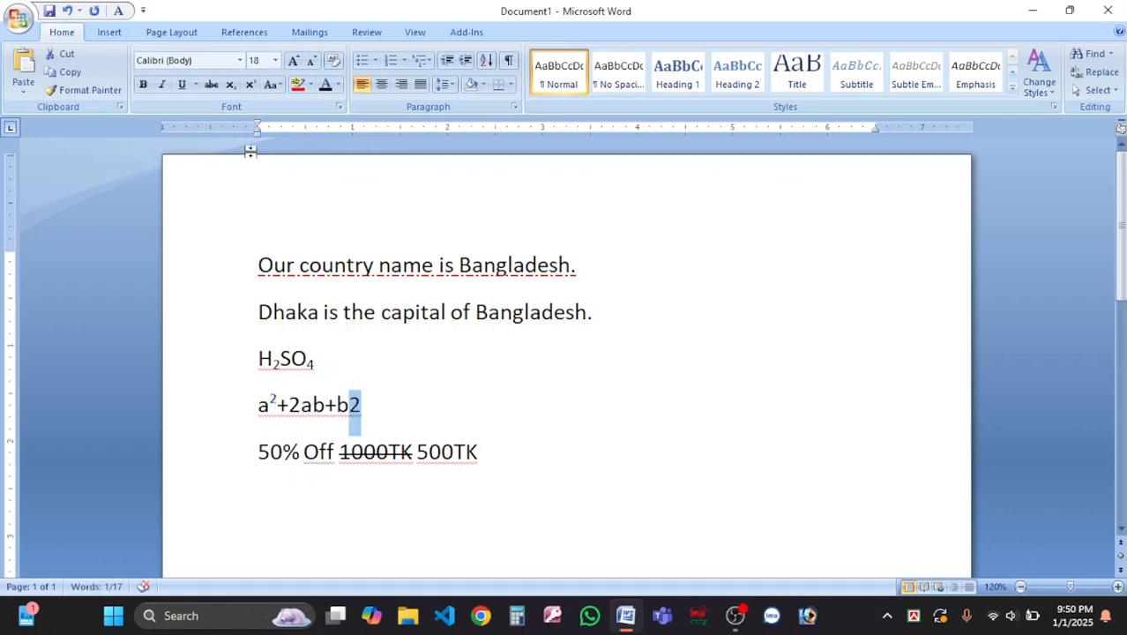
click(251, 85)
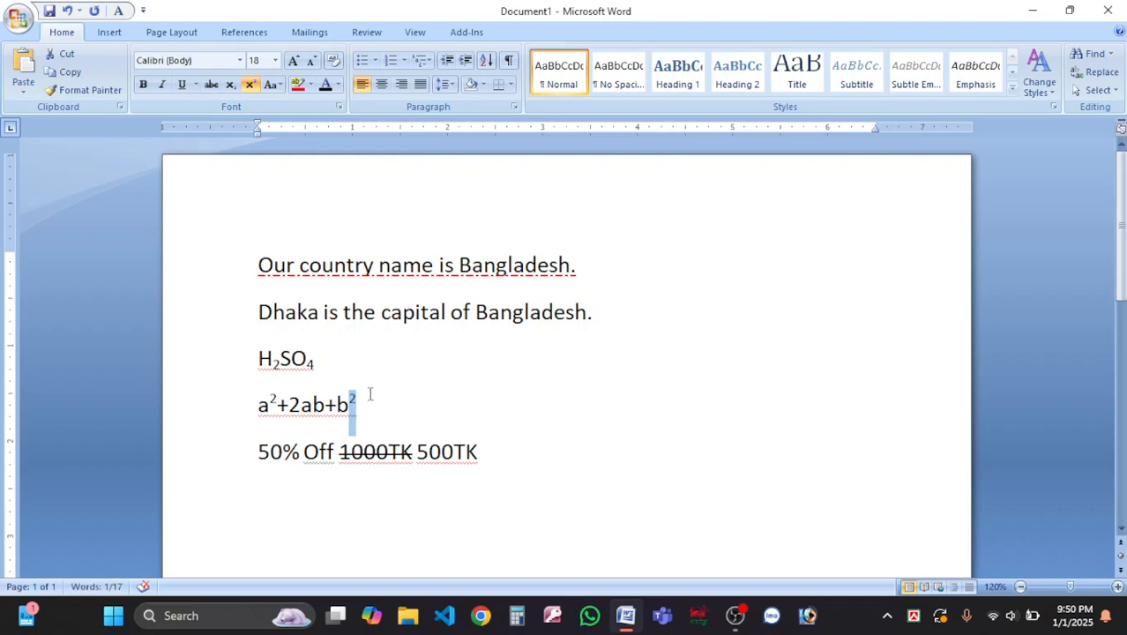
click(339, 413)
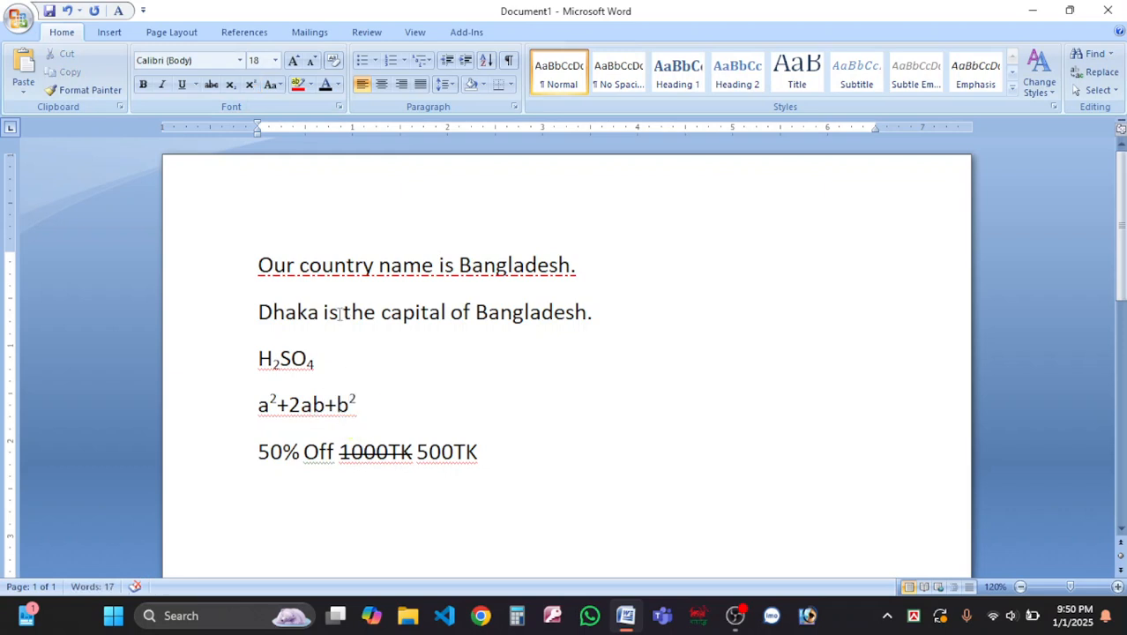
Superscript the k in Dhaka, revert it to normal, then start a new line after 500TK.
drag(297, 312, 306, 311)
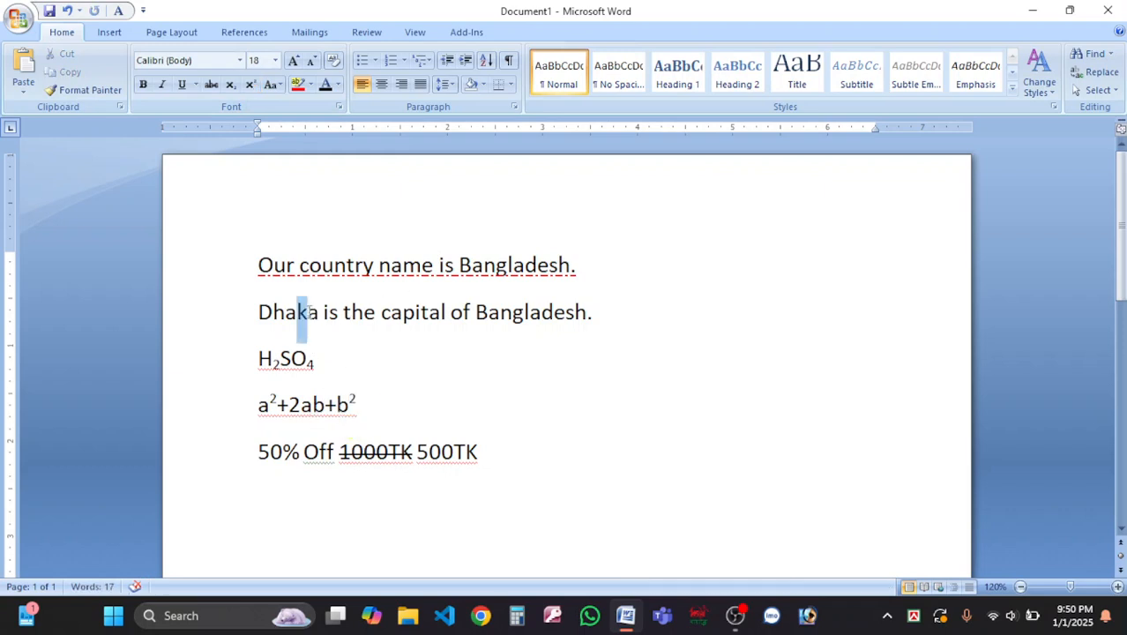
click(251, 87)
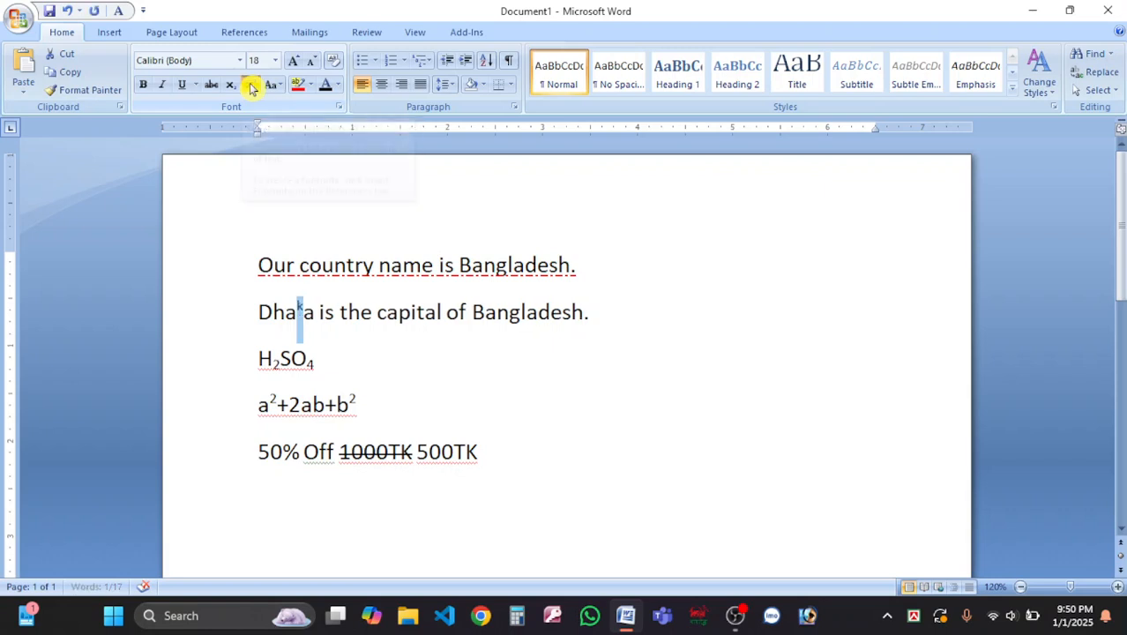
click(309, 310)
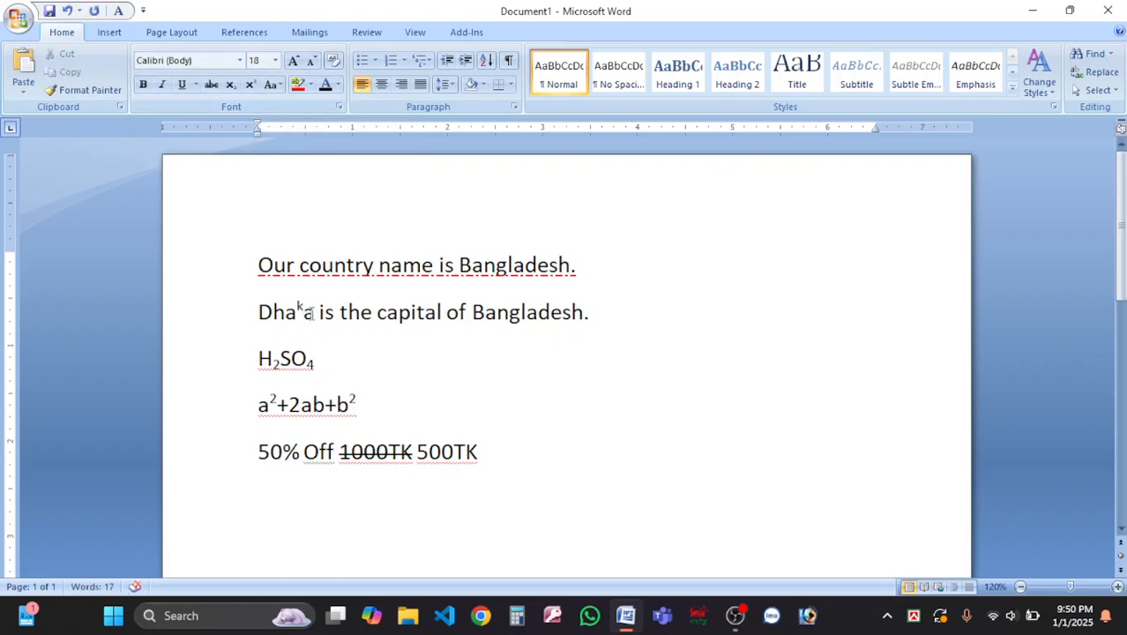
drag(304, 311, 297, 311)
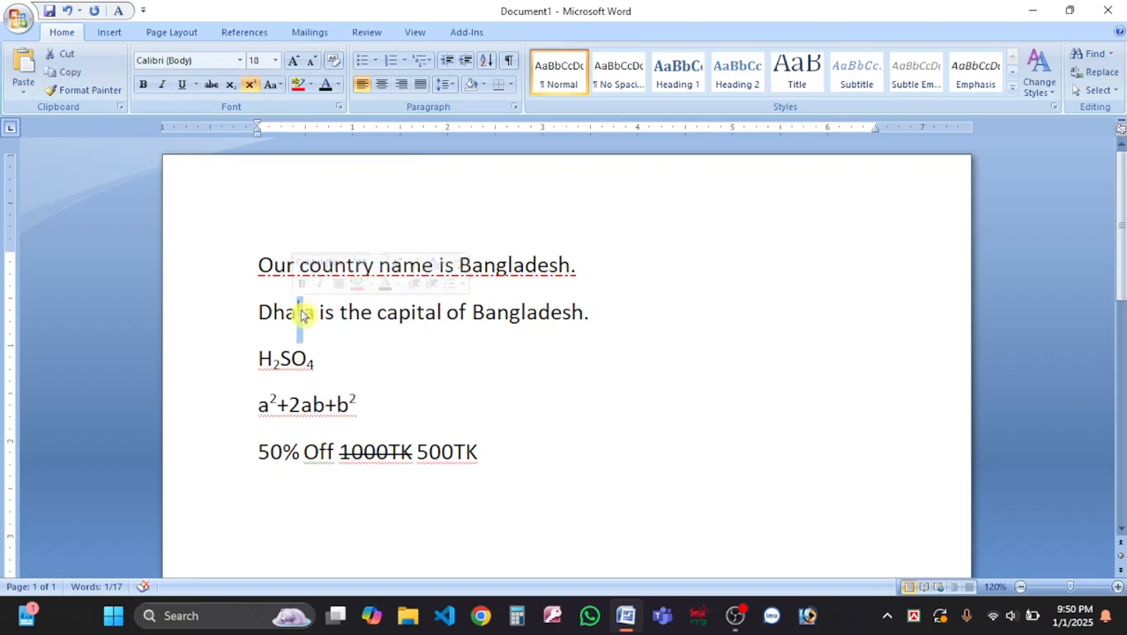
click(251, 86)
click(536, 456)
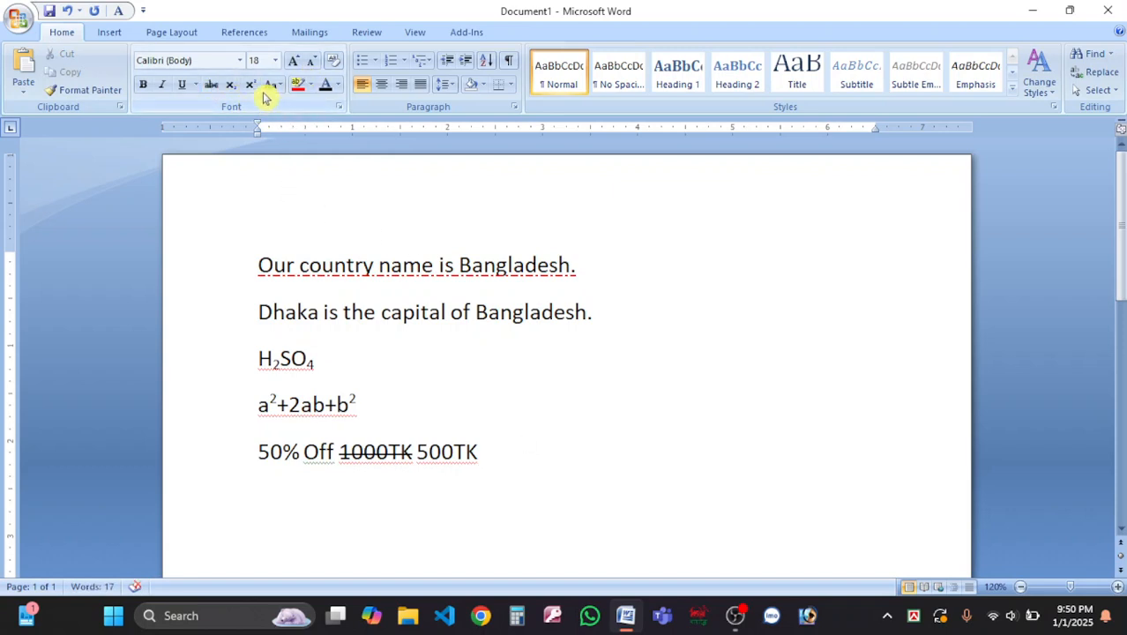
key(Return)
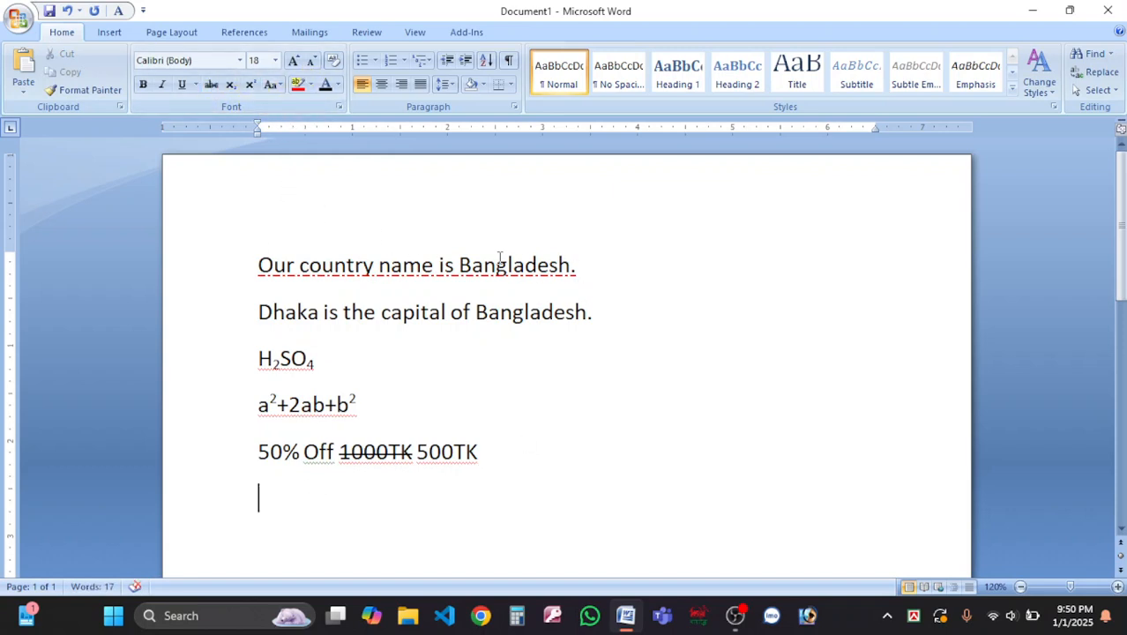
Switch the Dhaka line to lowercase, then UPPERCASE, then Capitalize Each Word.
drag(603, 313, 234, 330)
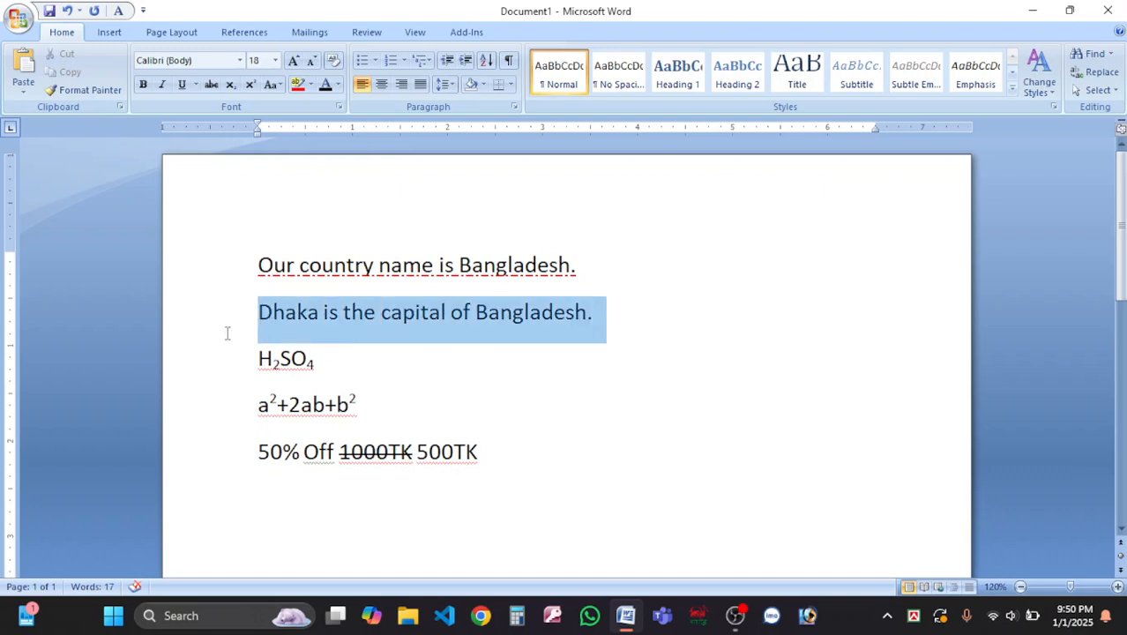
click(272, 84)
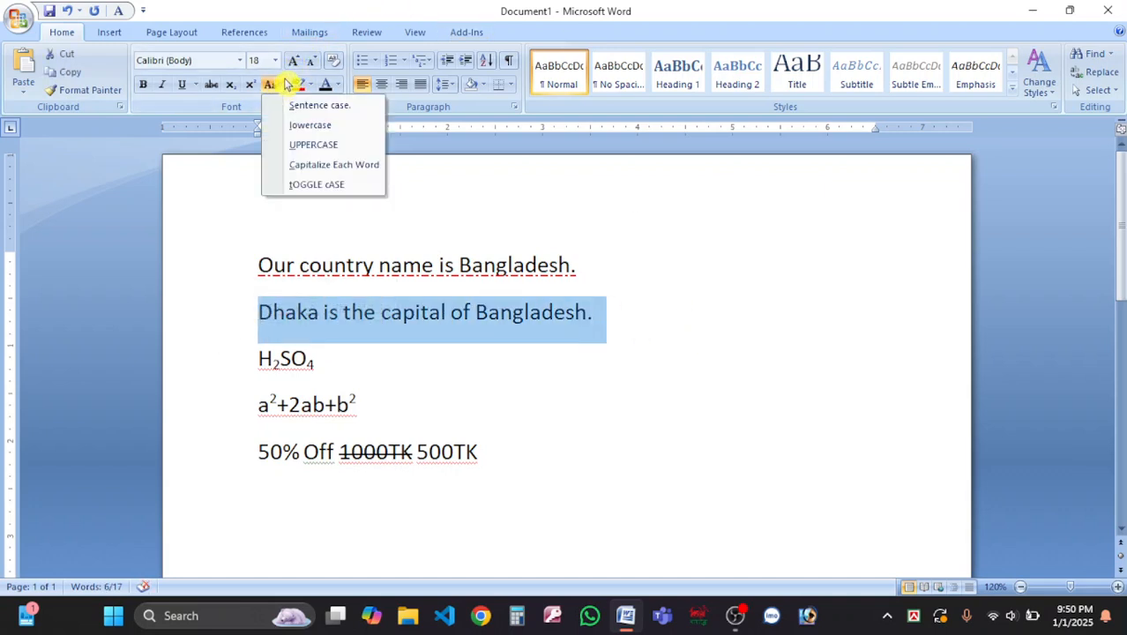
click(321, 125)
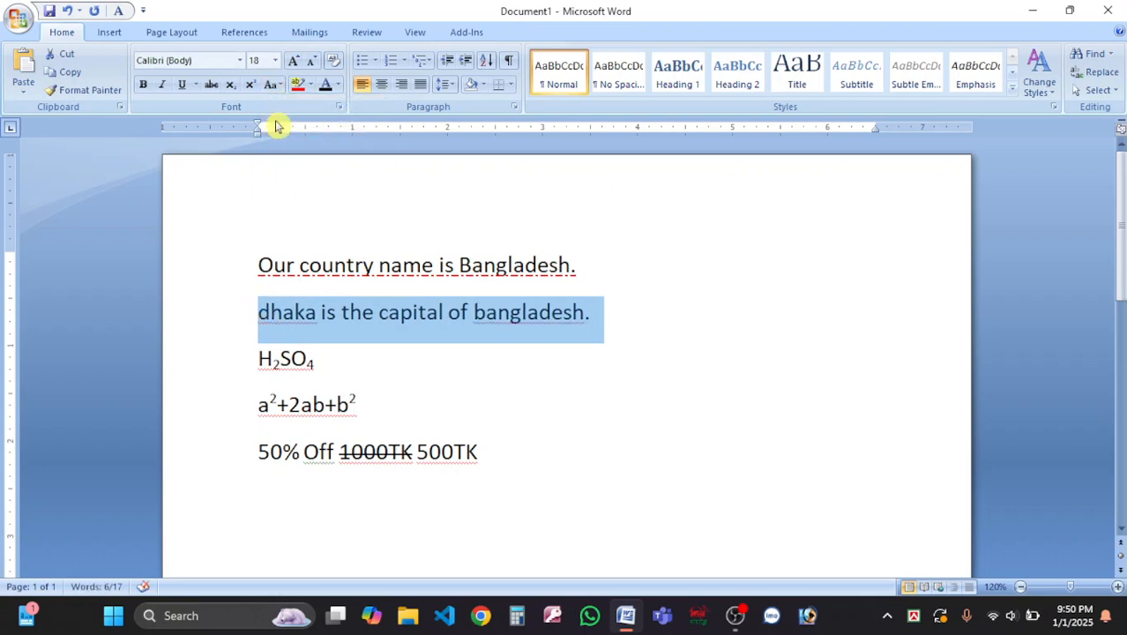
click(273, 85)
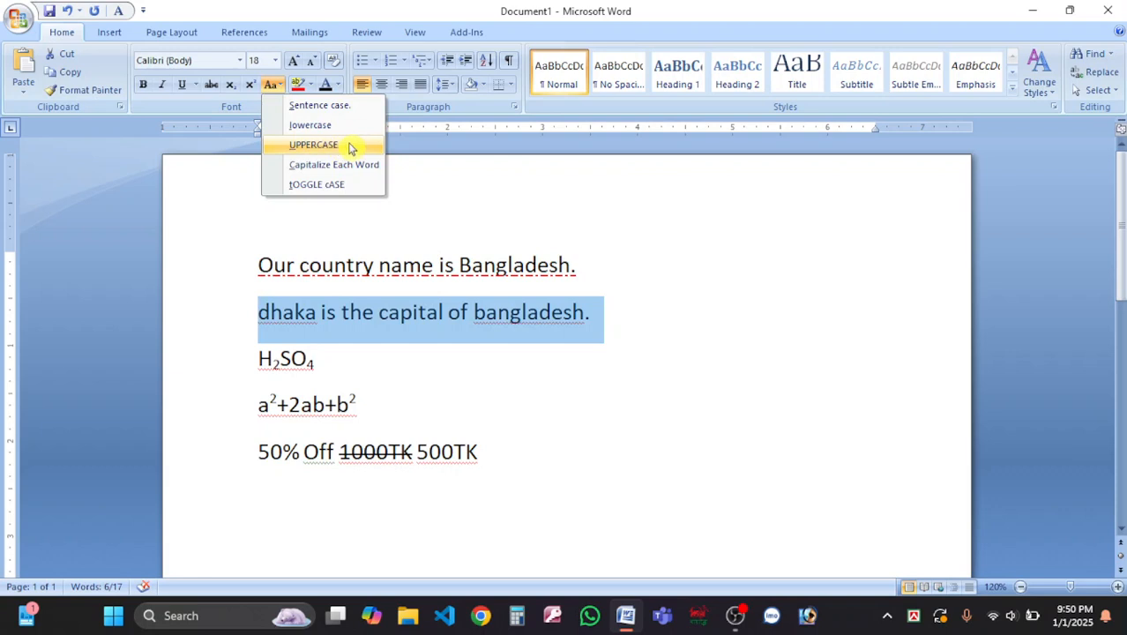
click(347, 149)
click(273, 85)
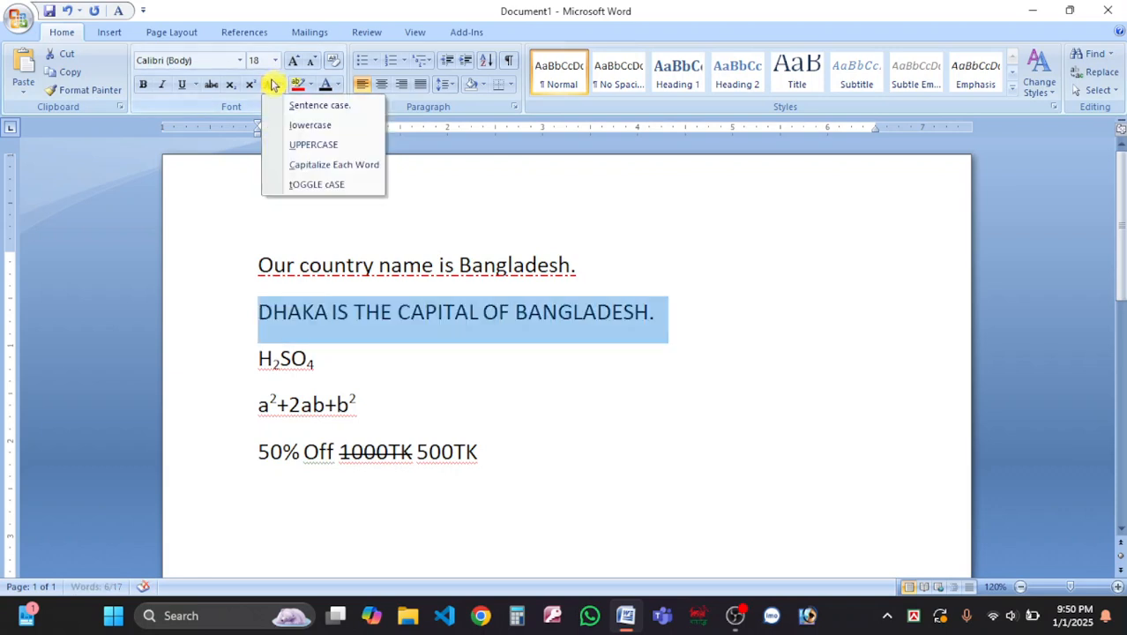
click(342, 165)
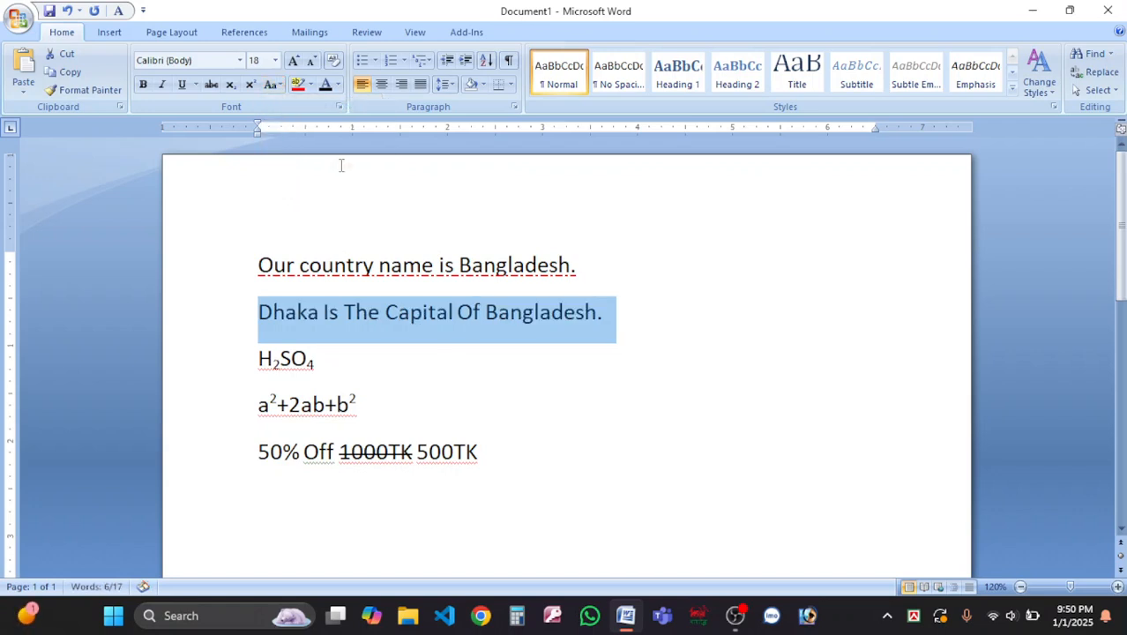
Try tOGGLE cASE, UPPERCASE and Sentence case, settle on Capitalize Each Word, then add a line below 500TK.
click(274, 85)
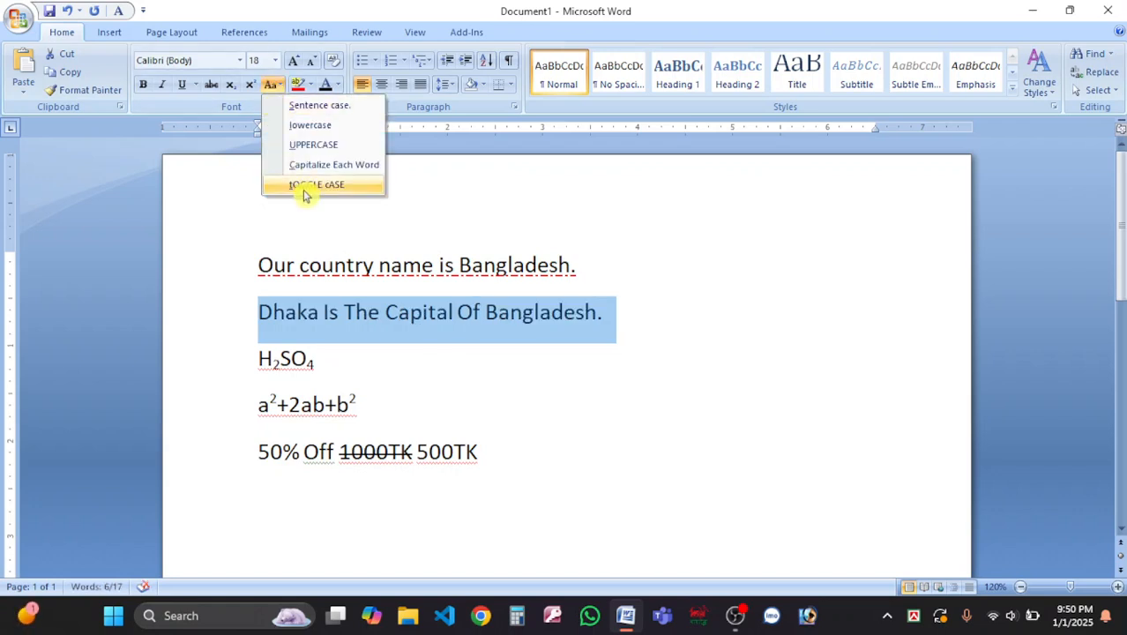
click(349, 187)
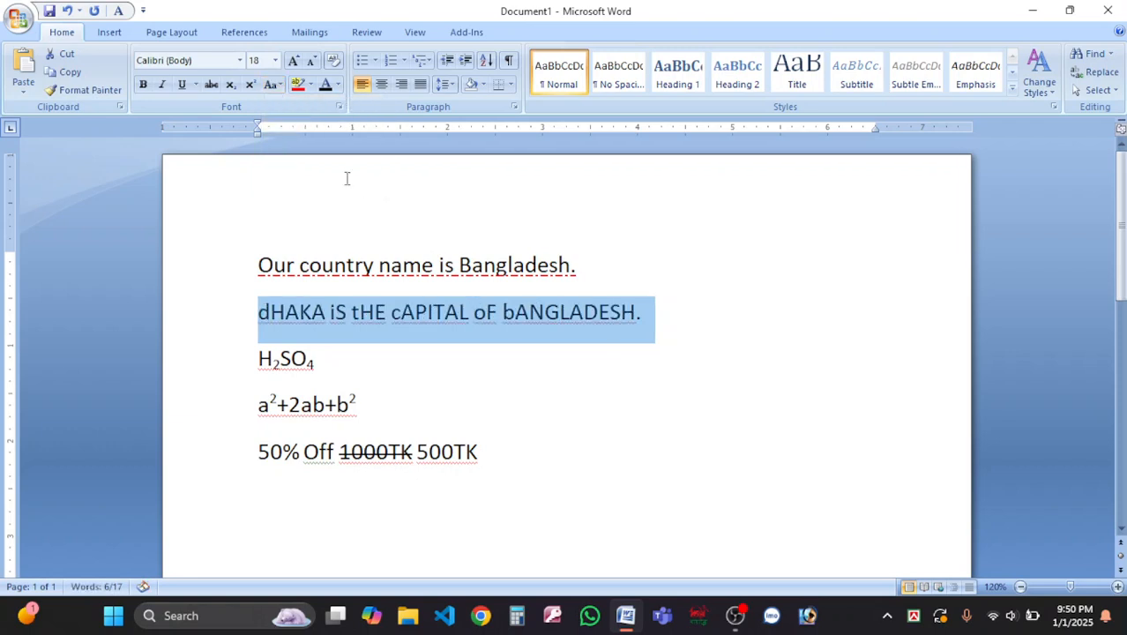
click(273, 85)
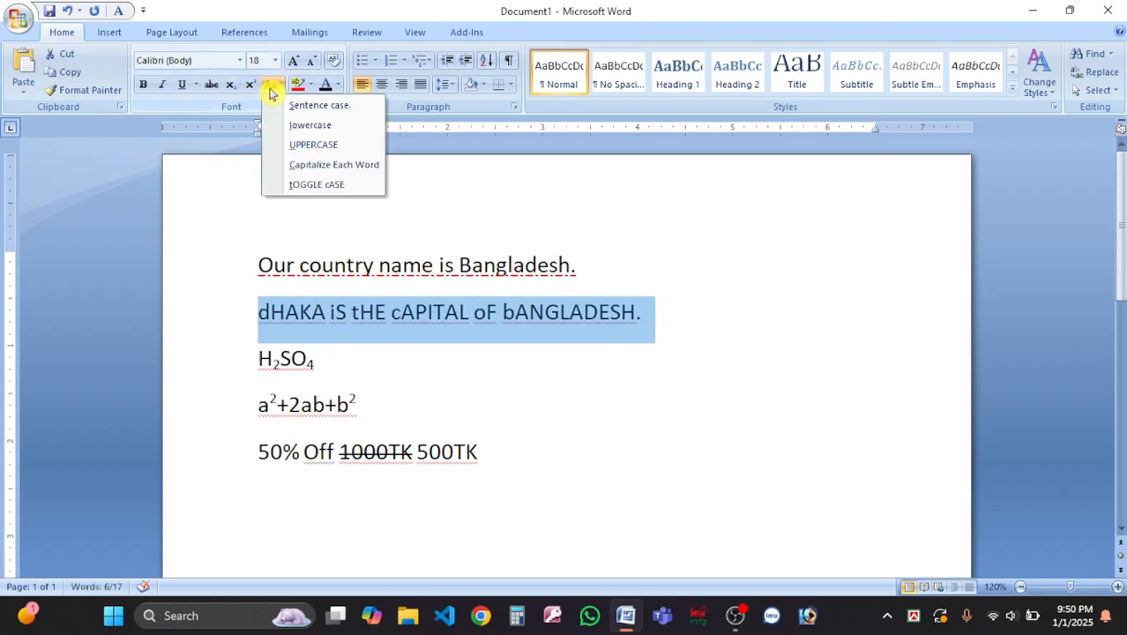
click(324, 152)
click(273, 84)
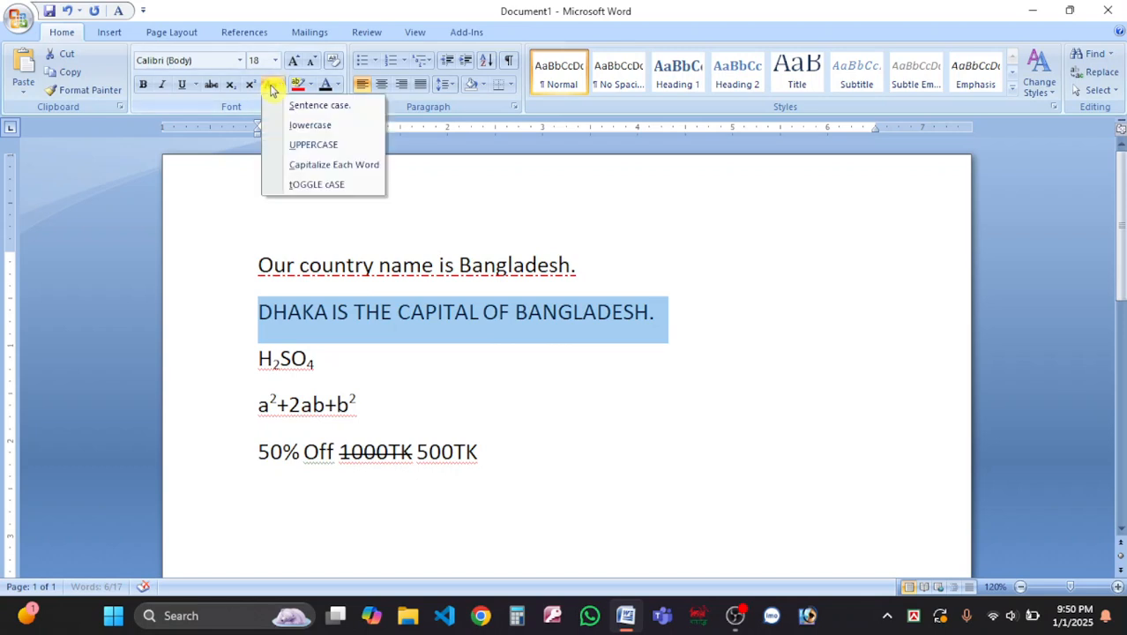
click(343, 105)
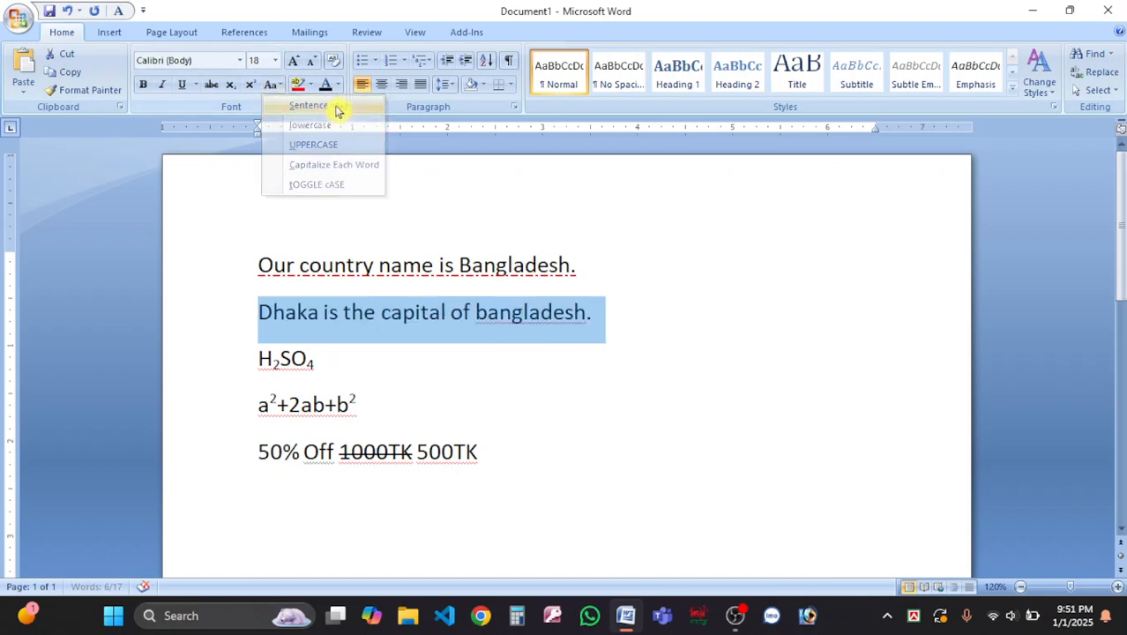
click(273, 86)
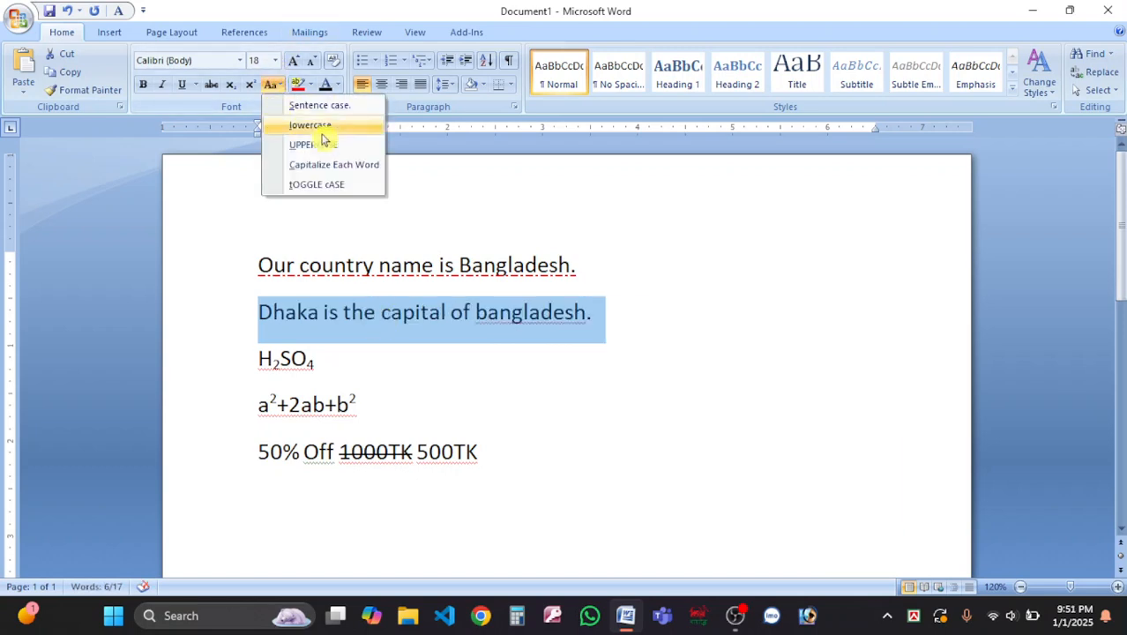
click(351, 166)
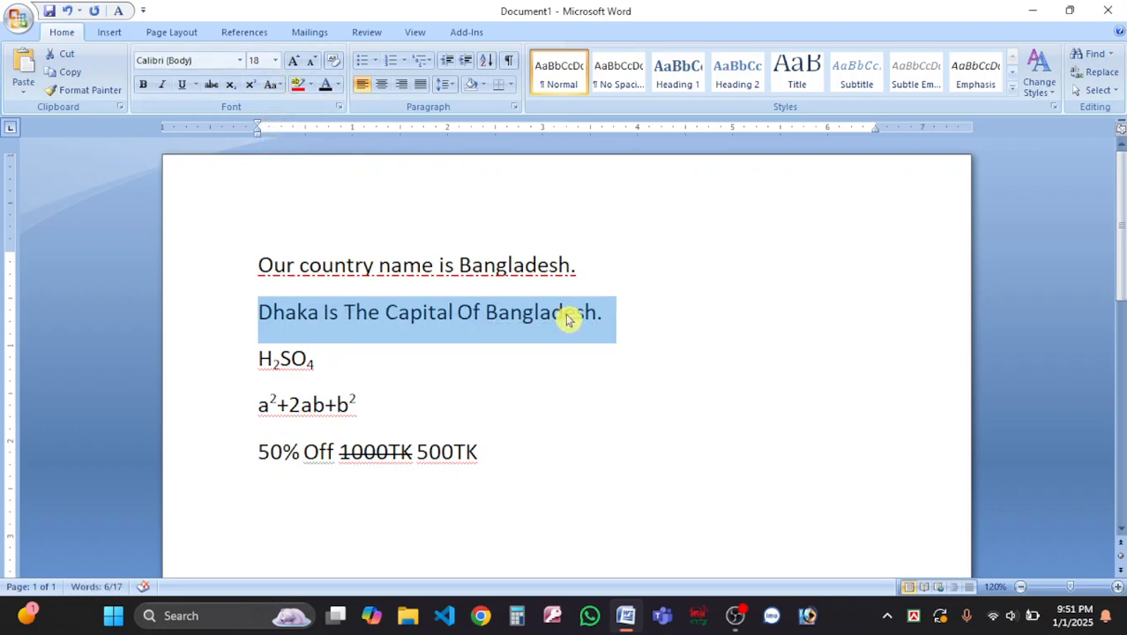
click(518, 459)
key(Return)
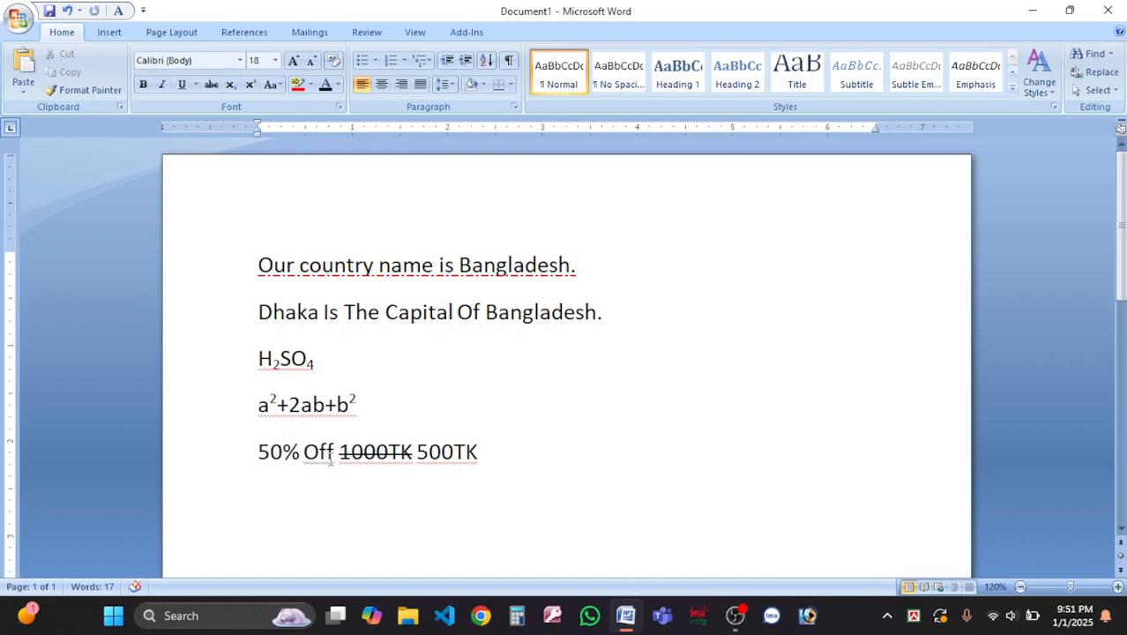
Type 'Bangladesh is a small country.' and start a new paragraph after it.
text(Banglade)
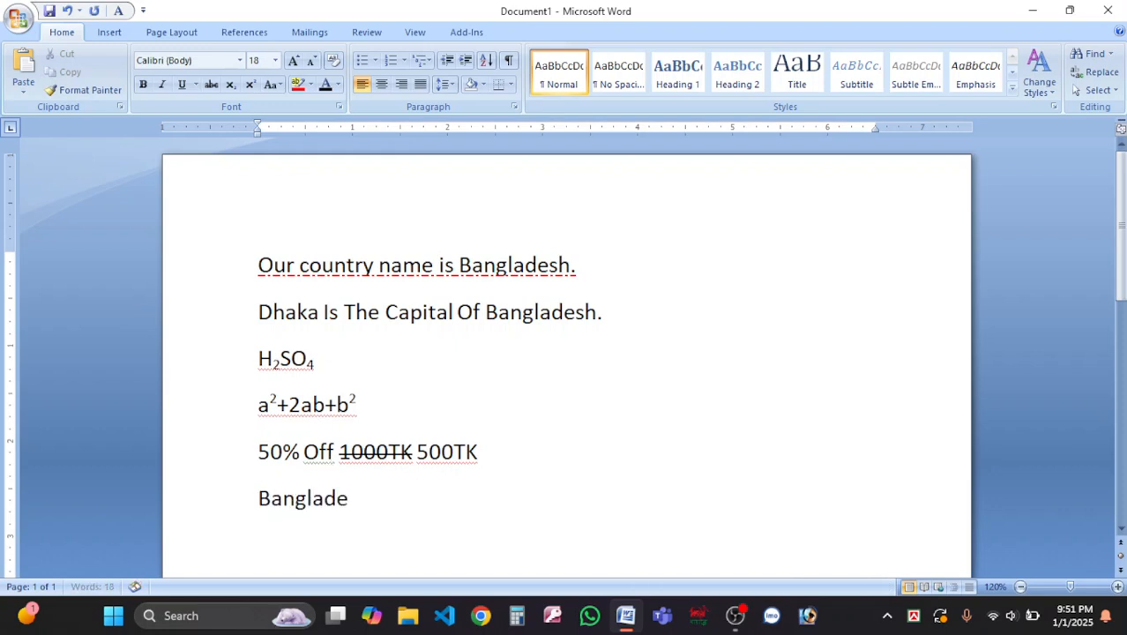
text(sh is a small country.)
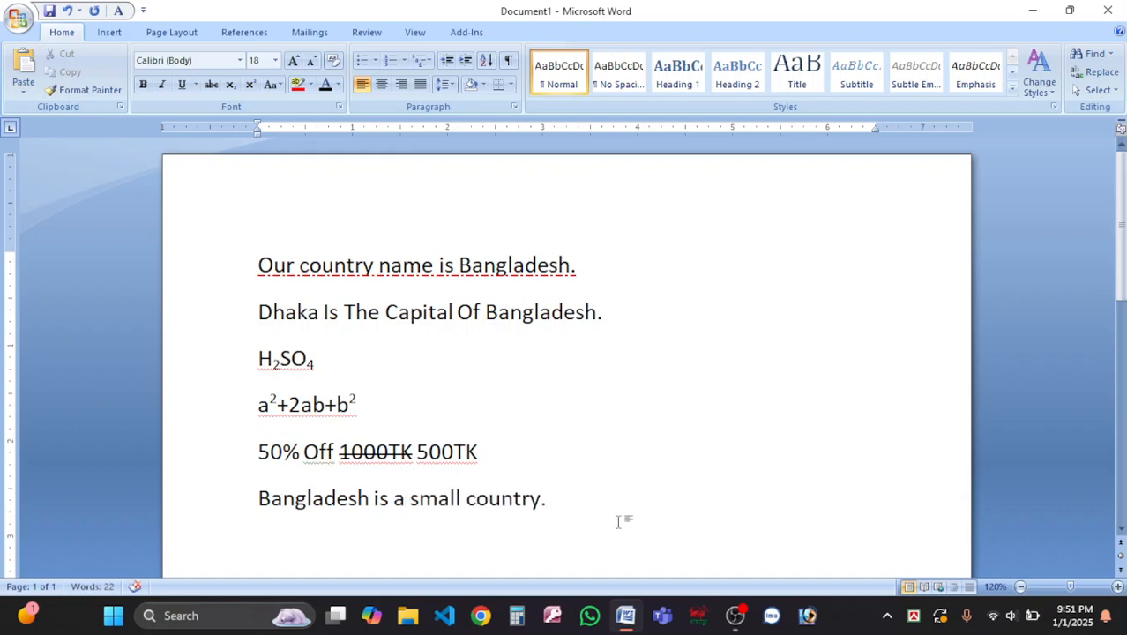
scroll(480, 511, down, 2)
drag(258, 404, 672, 403)
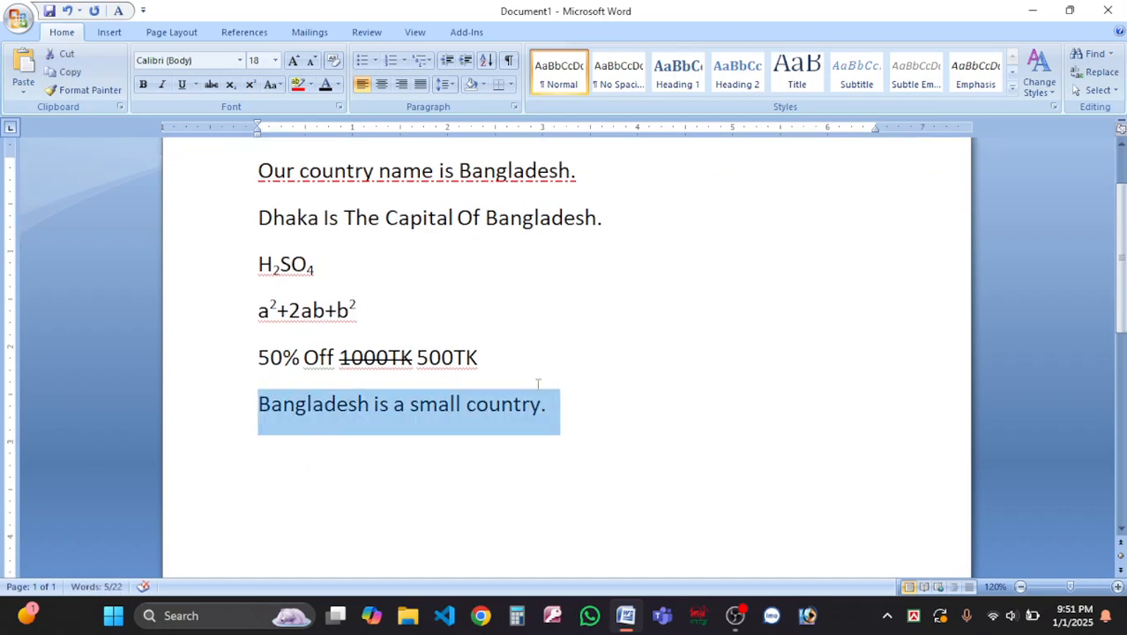
click(548, 420)
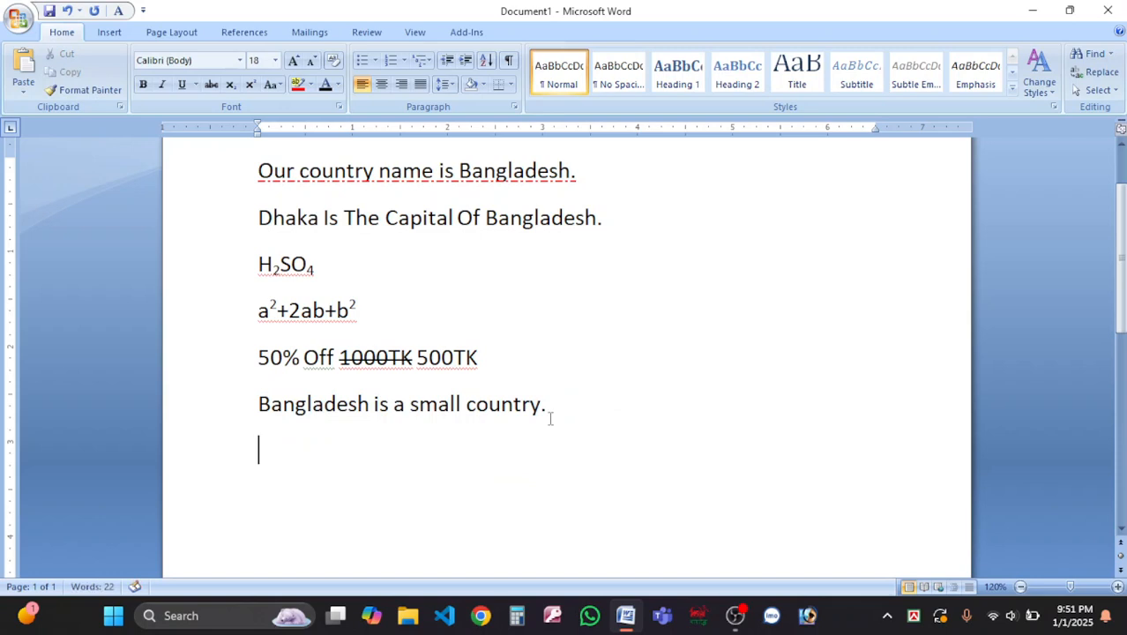
key(Return)
Type the sentence again in capitals and convert the first copy to UPPERCASE.
text(BANGL)
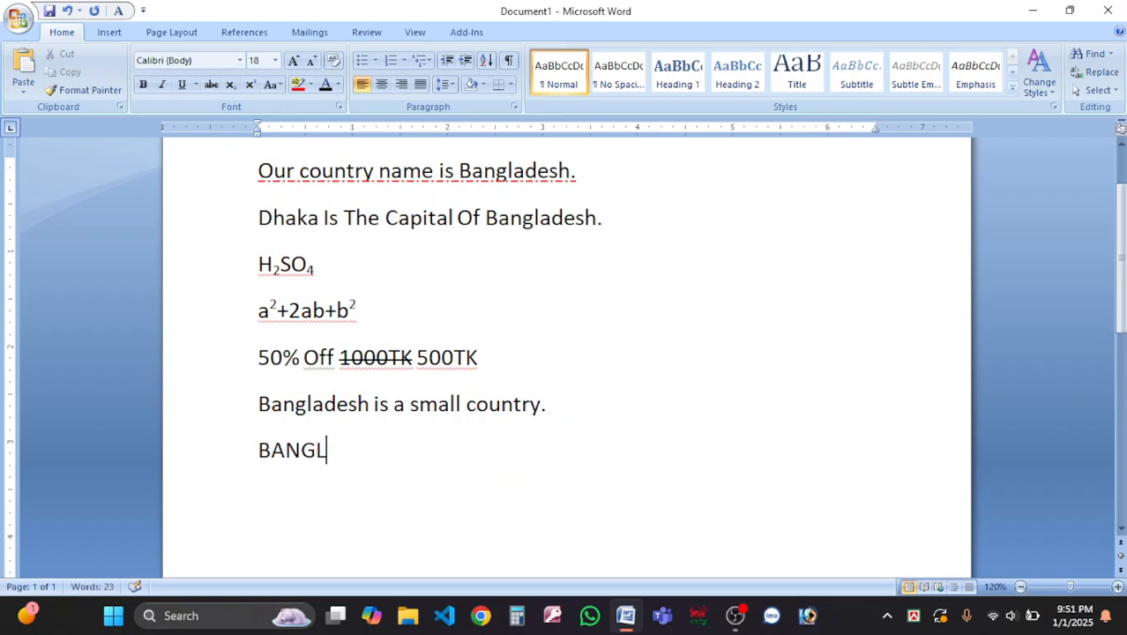
text(ADESH IS A )
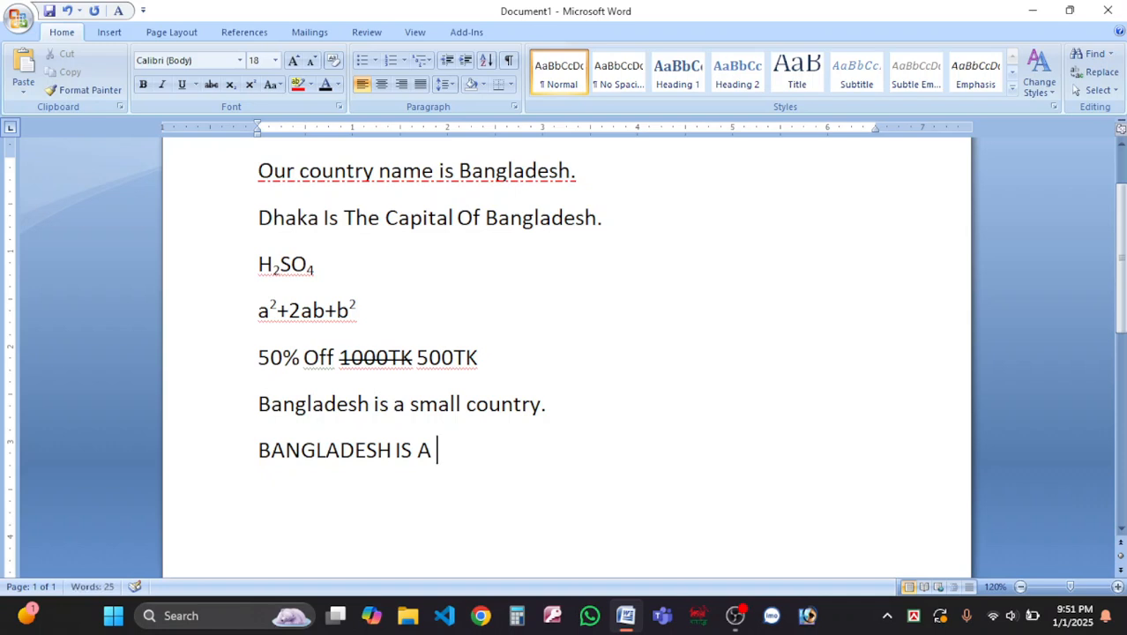
text(SMALL COUNTRY.)
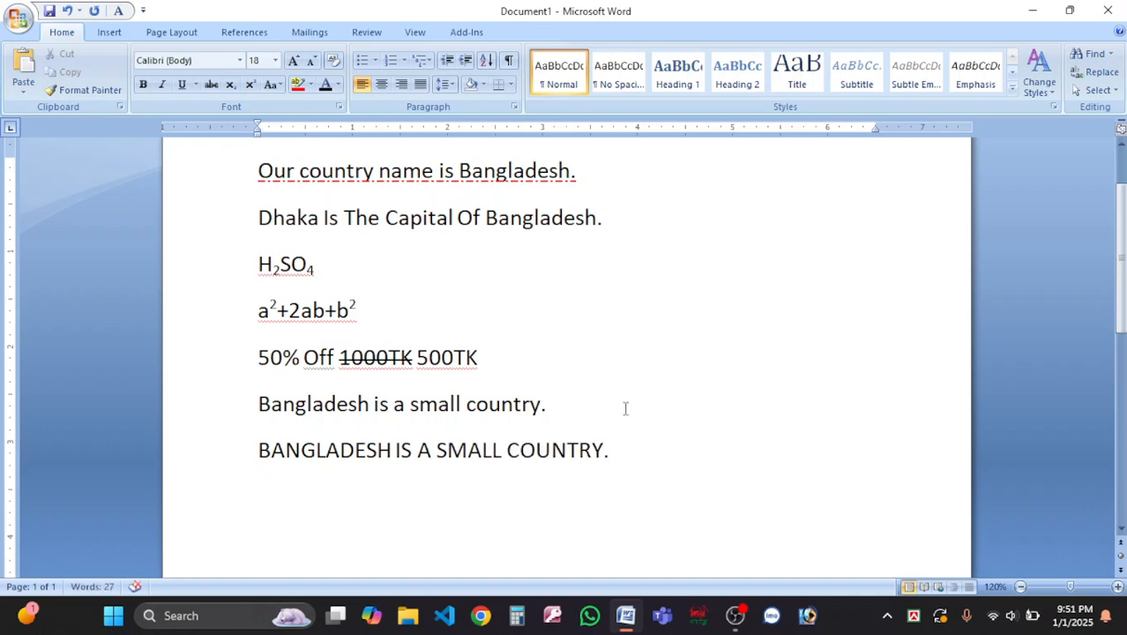
drag(625, 409, 241, 428)
click(271, 85)
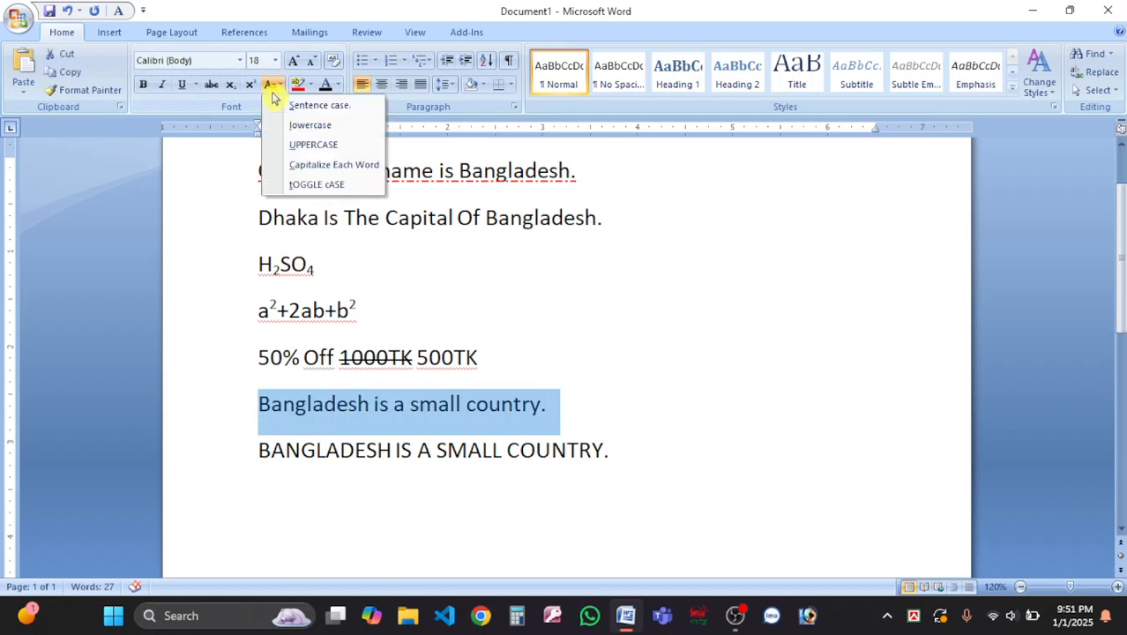
click(309, 144)
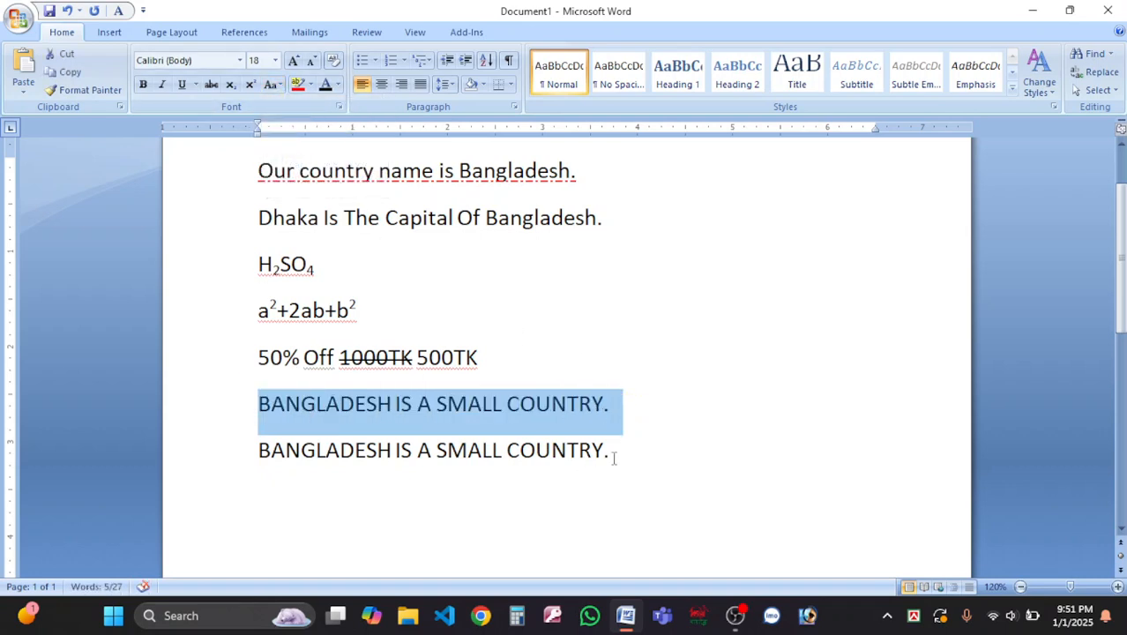
drag(633, 452, 260, 414)
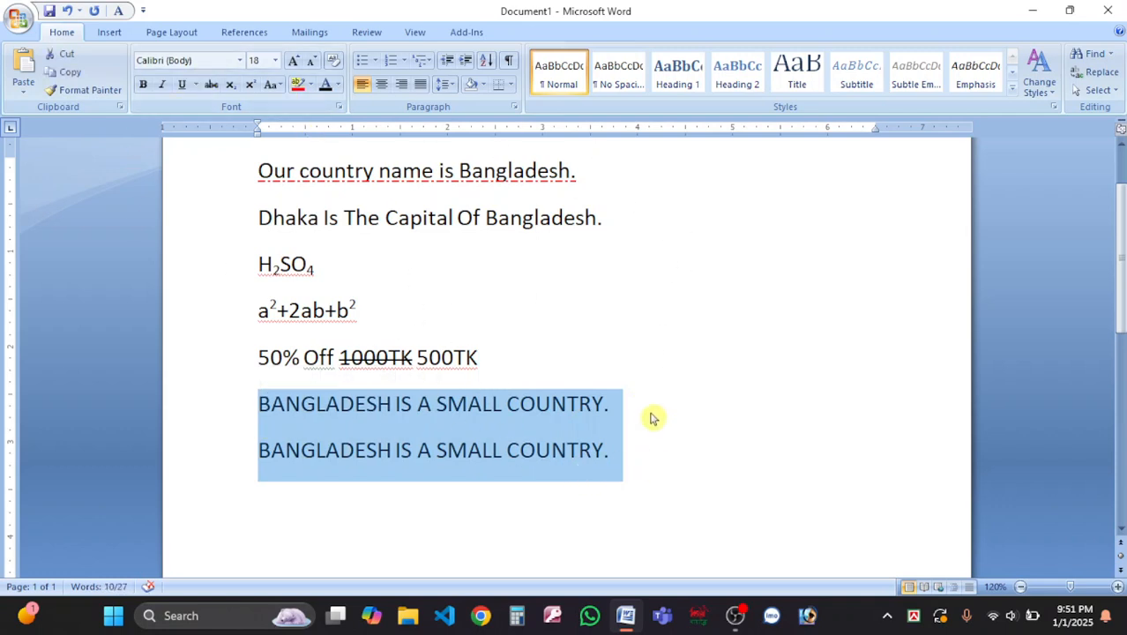
scroll(648, 411, up, 2)
drag(630, 315, 182, 329)
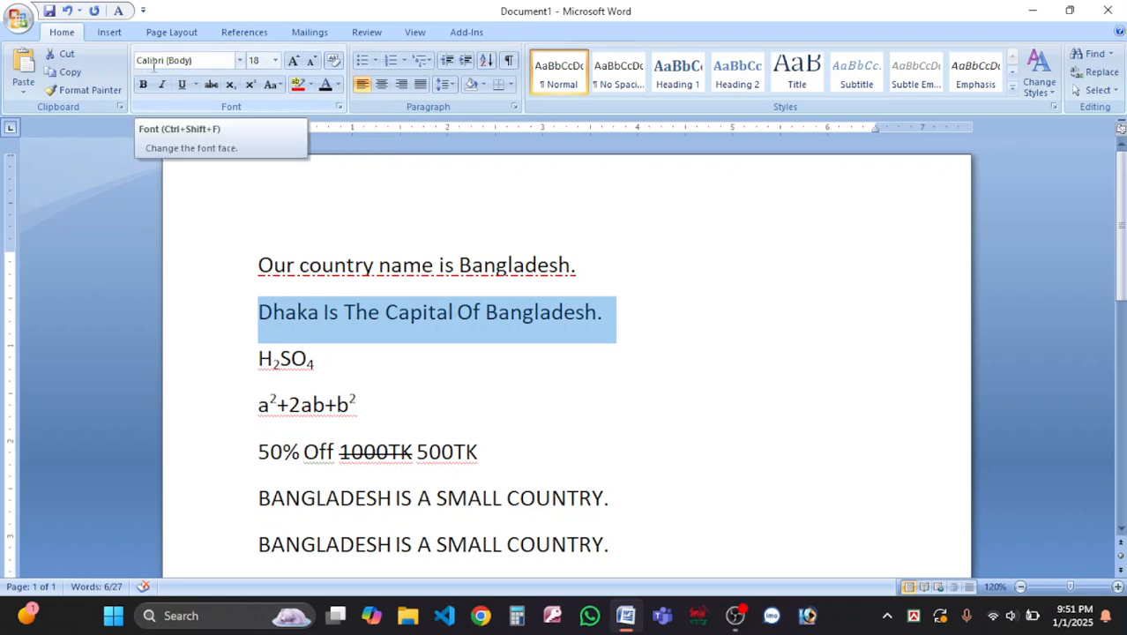
Apply the Algerian font to the Dhaka line, then Bradley Hand ITC.
click(242, 60)
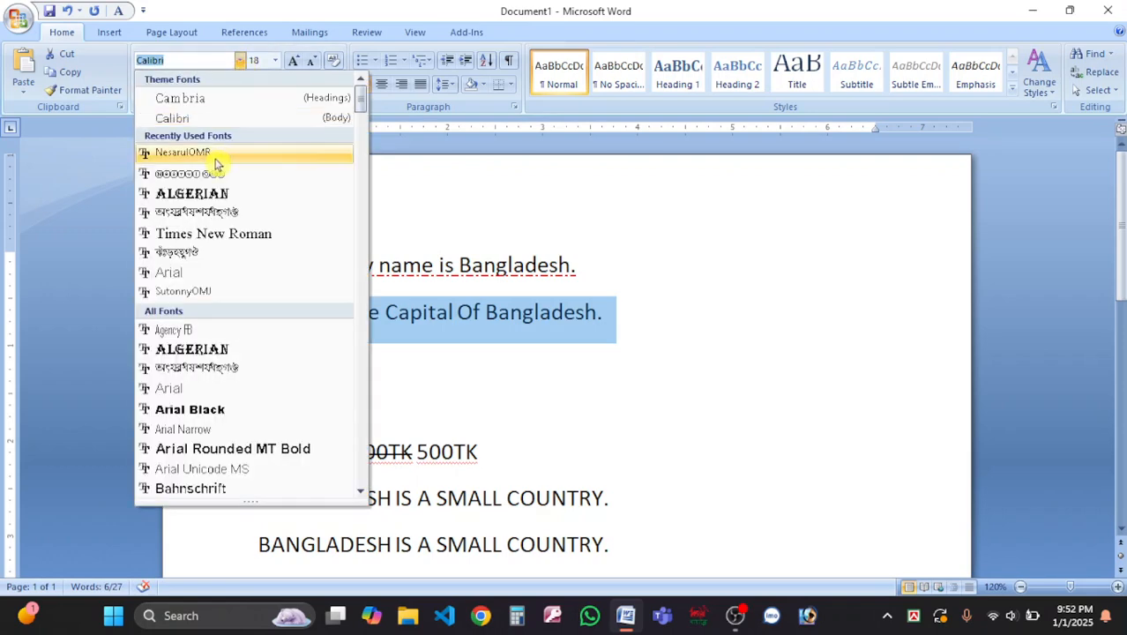
click(219, 195)
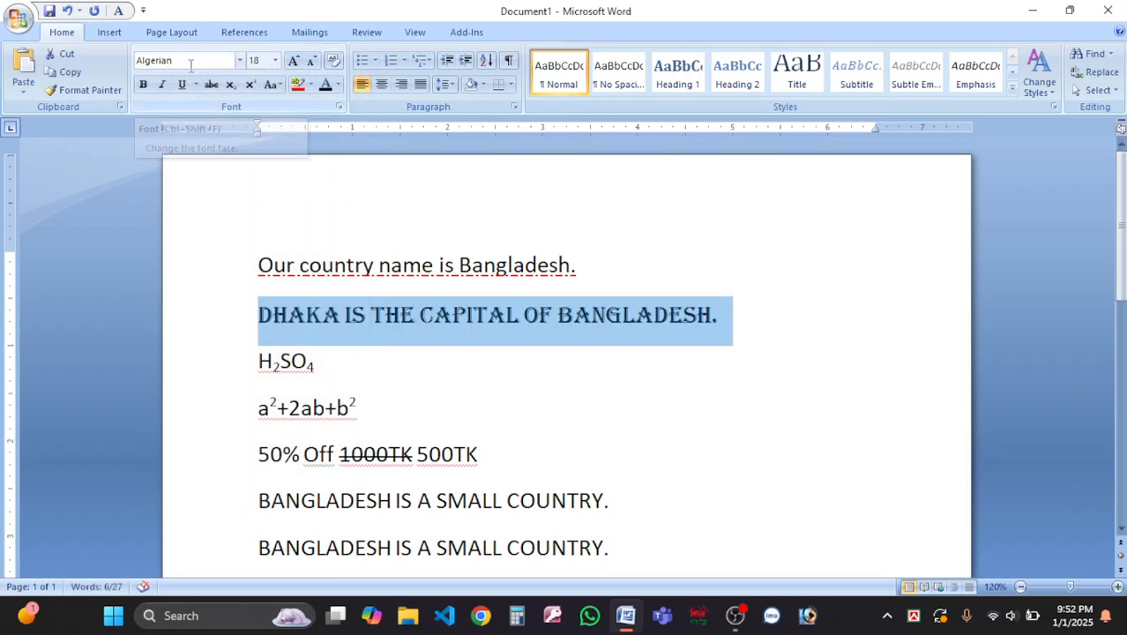
click(240, 60)
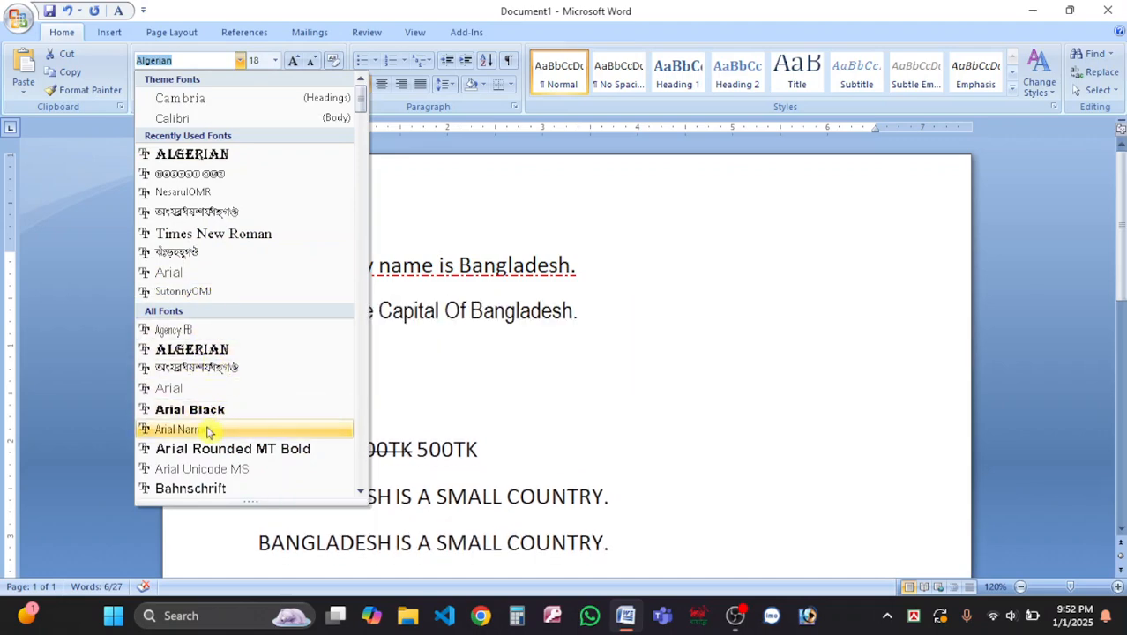
scroll(216, 429, down, 10)
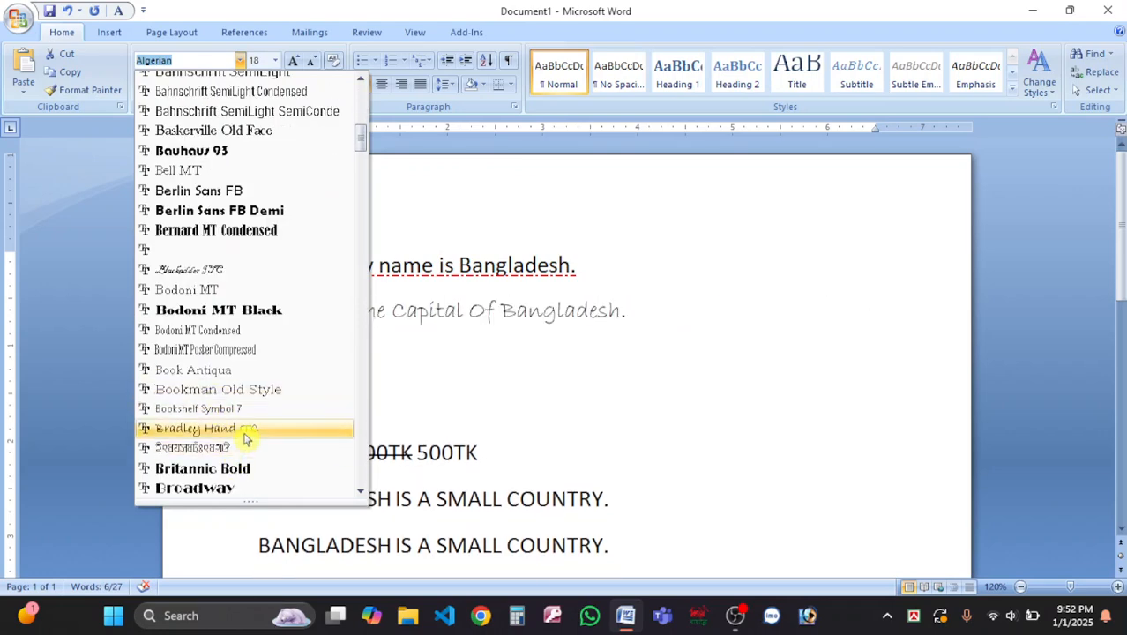
click(246, 428)
Reselect the Dhaka line and change its font to Brush Script MT.
click(433, 312)
click(624, 313)
drag(611, 313, 233, 308)
click(346, 315)
drag(640, 313, 293, 318)
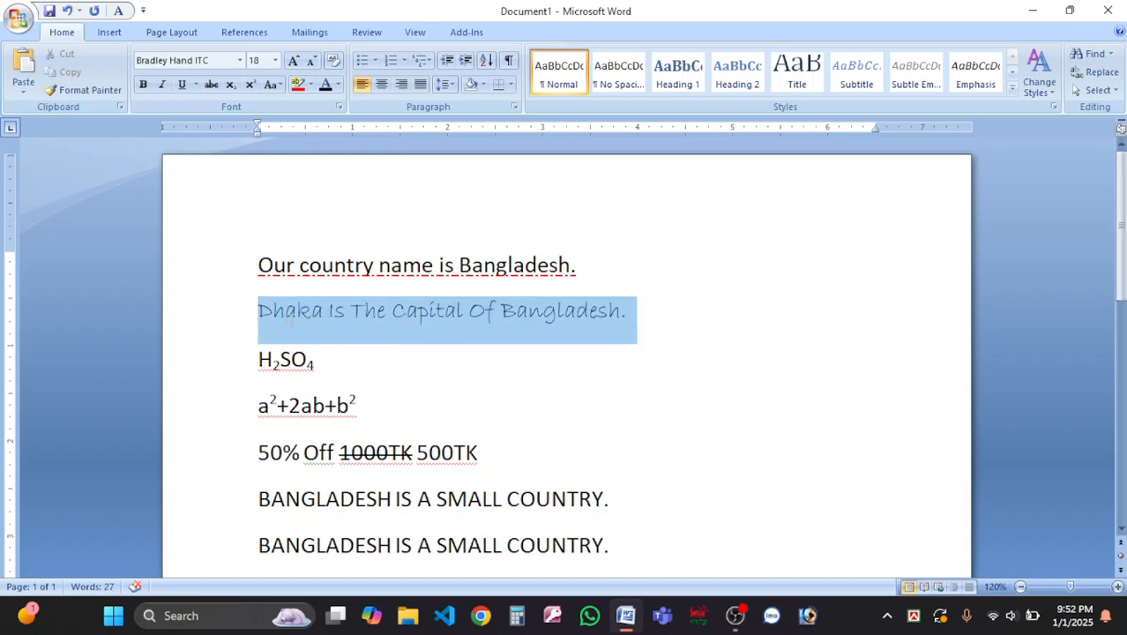
click(240, 60)
scroll(220, 306, down, 10)
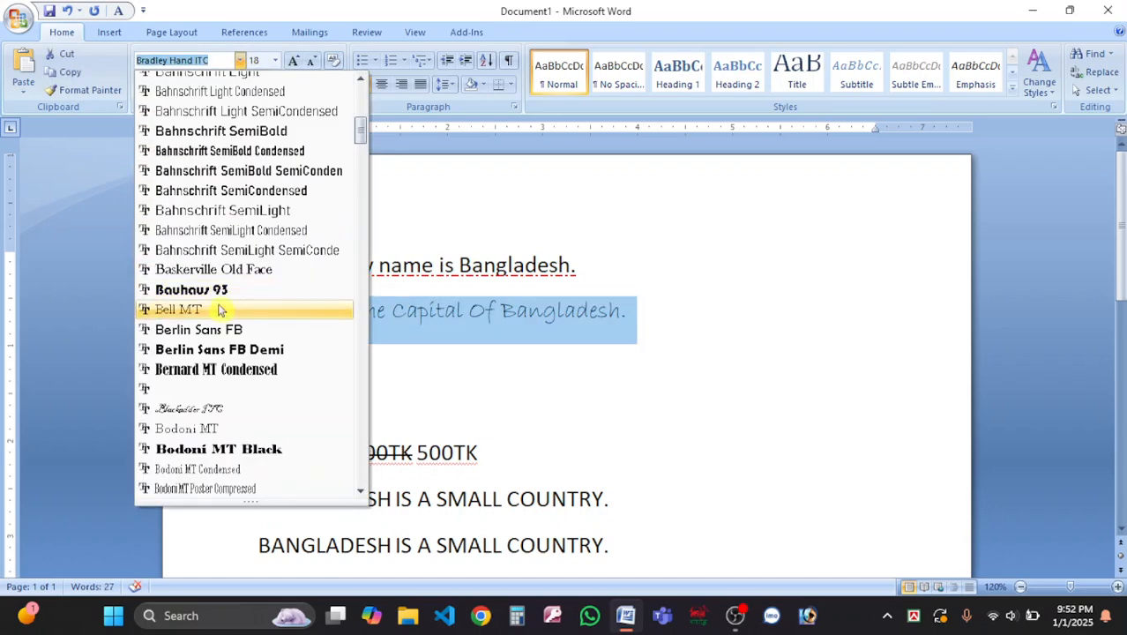
scroll(221, 306, down, 5)
scroll(221, 308, up, 2)
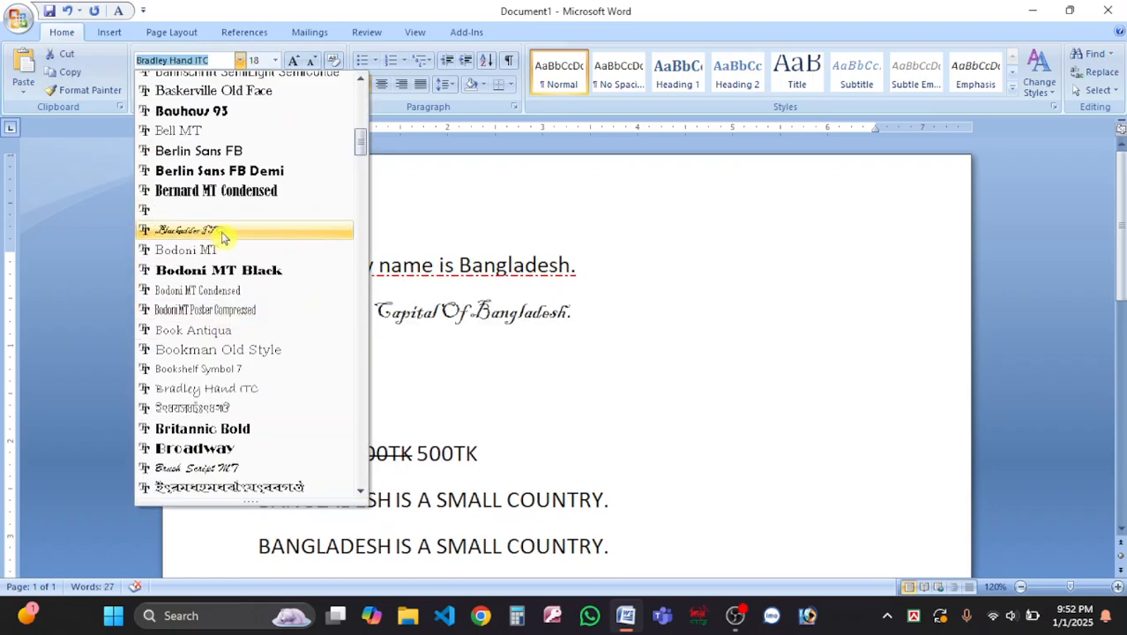
scroll(231, 344, down, 3)
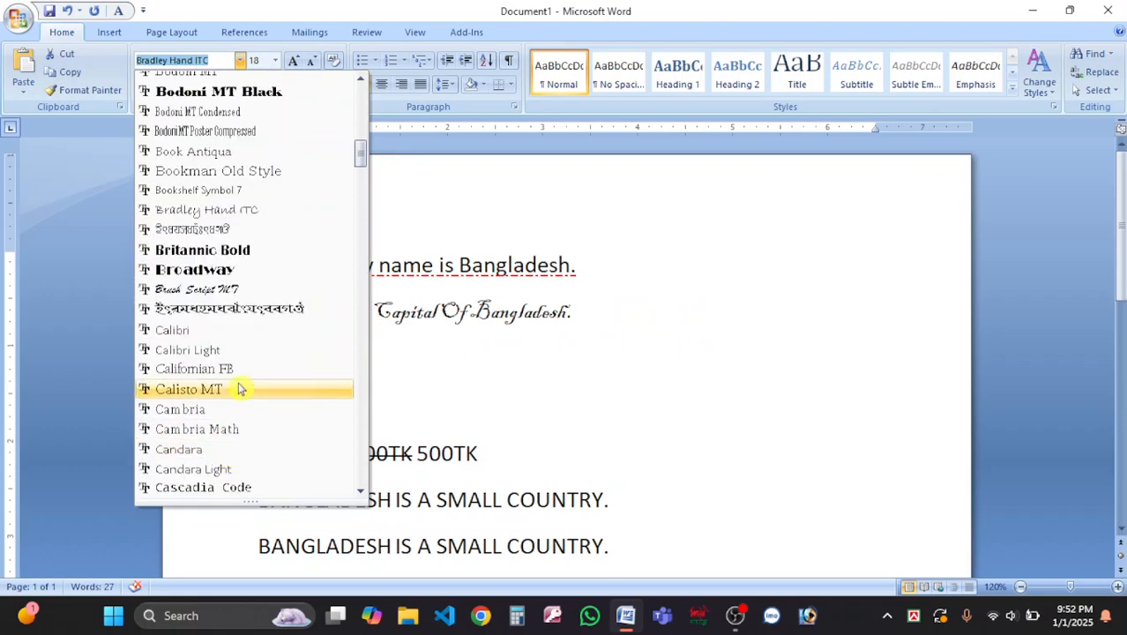
click(234, 292)
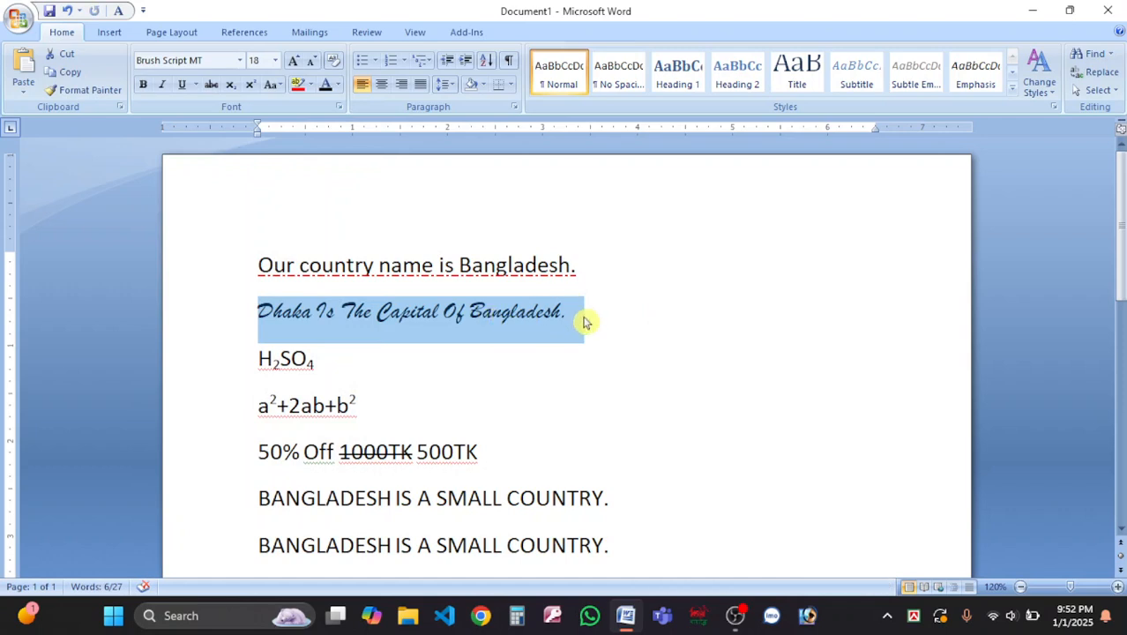
click(620, 325)
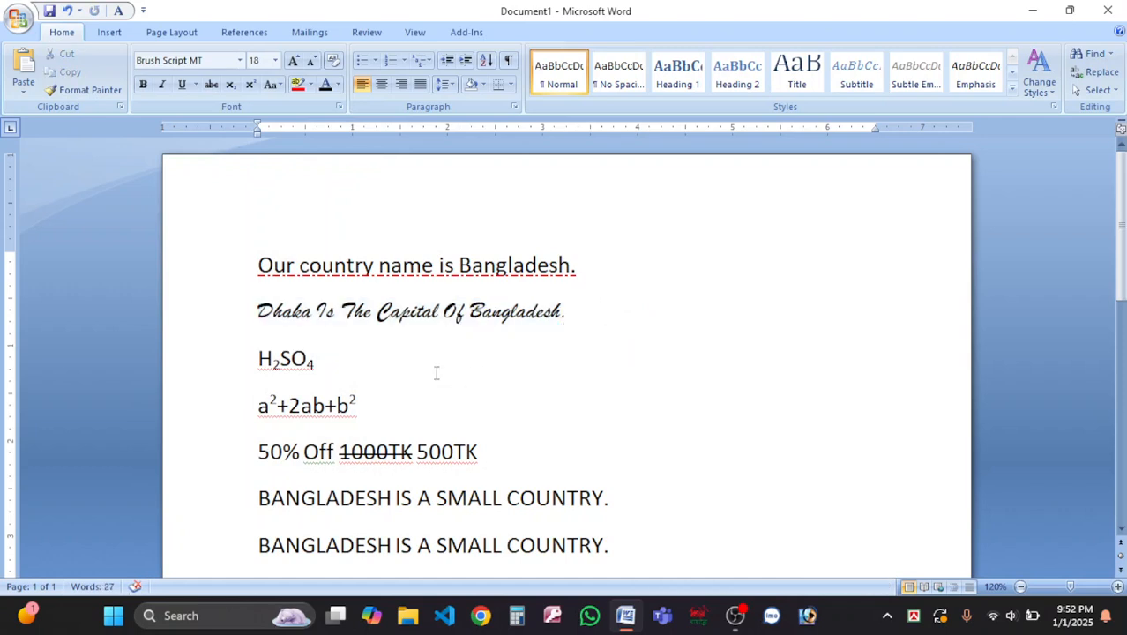
click(371, 369)
Delete the duplicate capitals line and set the remaining Bangladesh line to 12 point.
scroll(635, 518, down, 2)
drag(658, 478, 666, 419)
key(Delete)
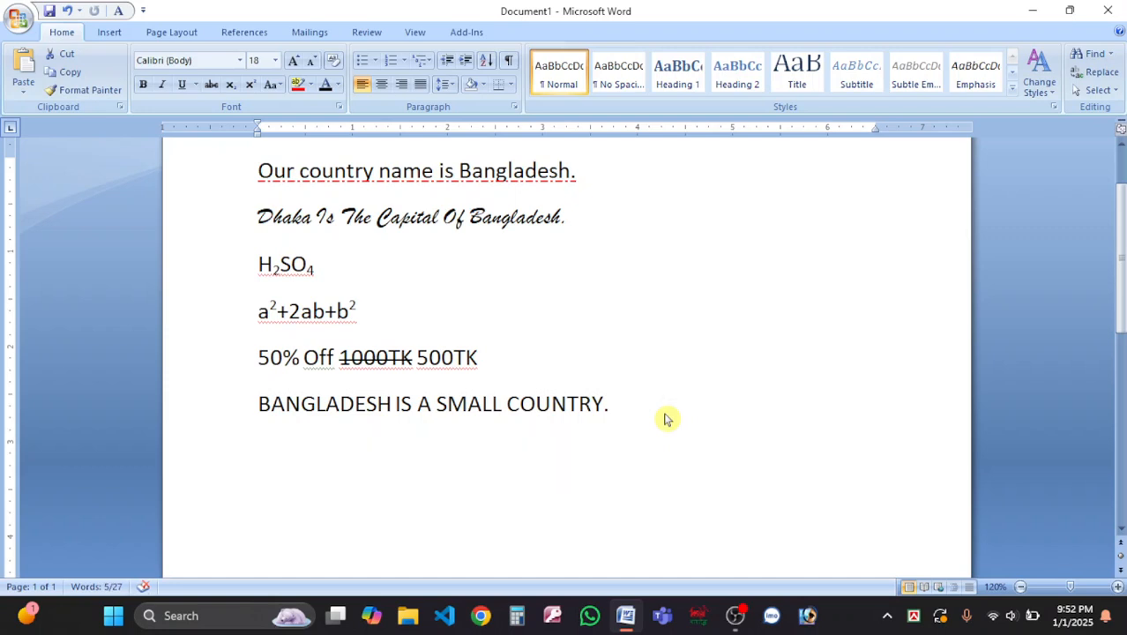
triple_click(386, 432)
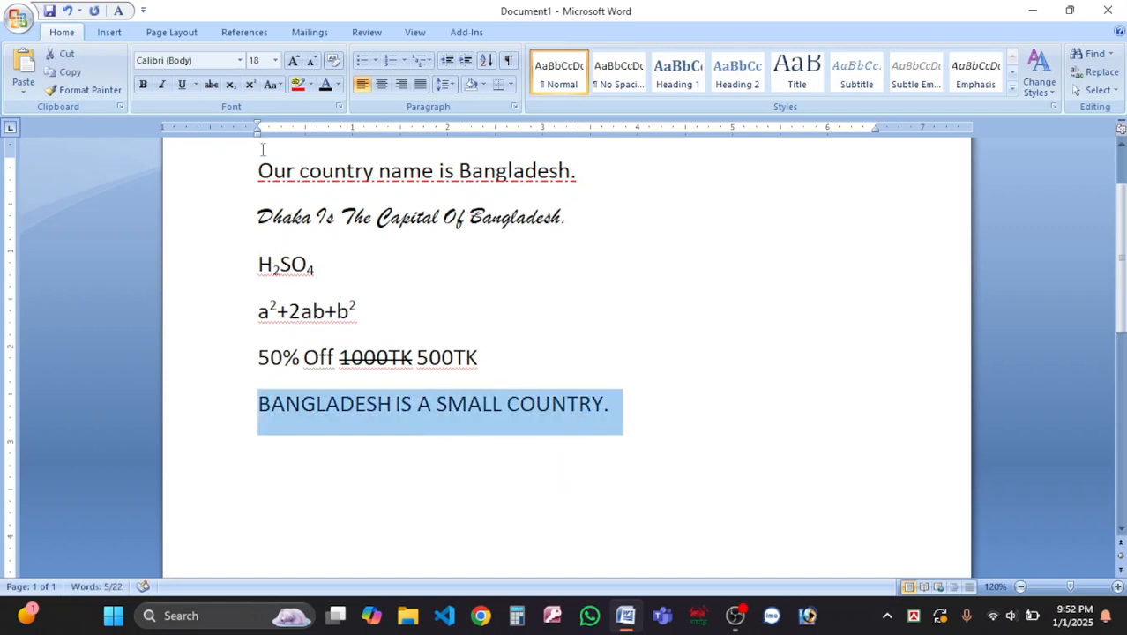
click(276, 61)
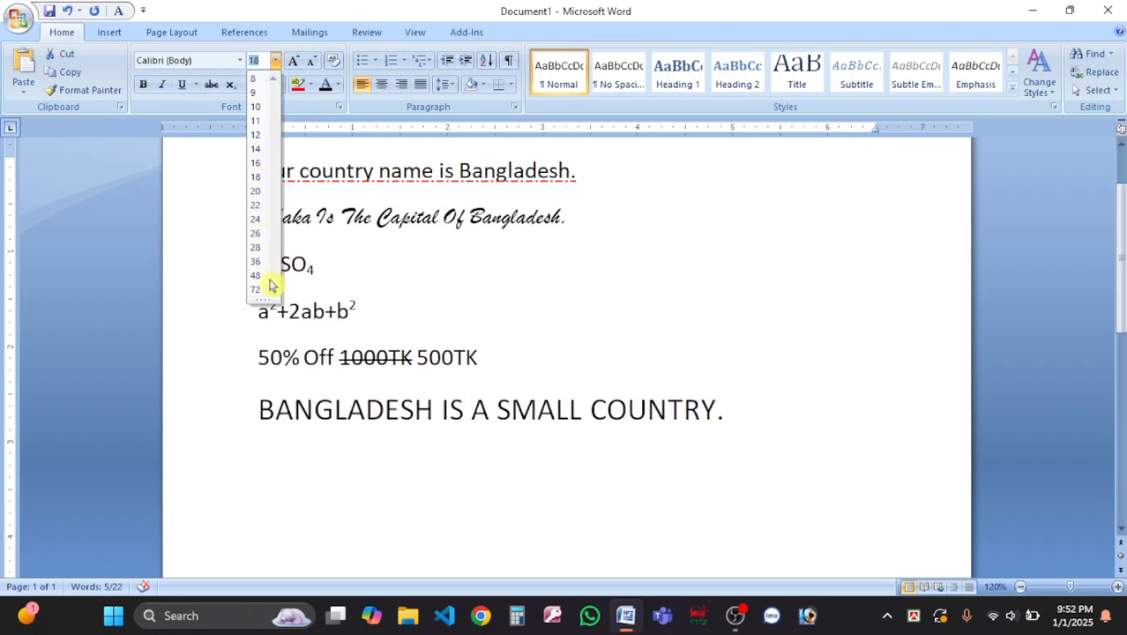
click(256, 140)
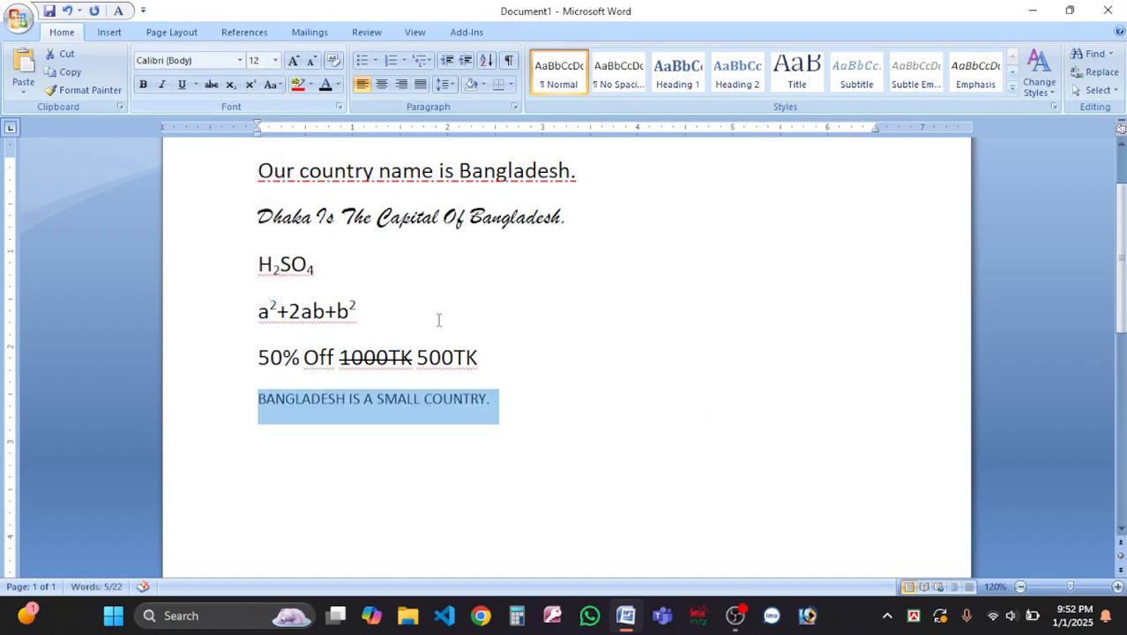
Change the last line's font size to 14.
scroll(524, 367, up, 2)
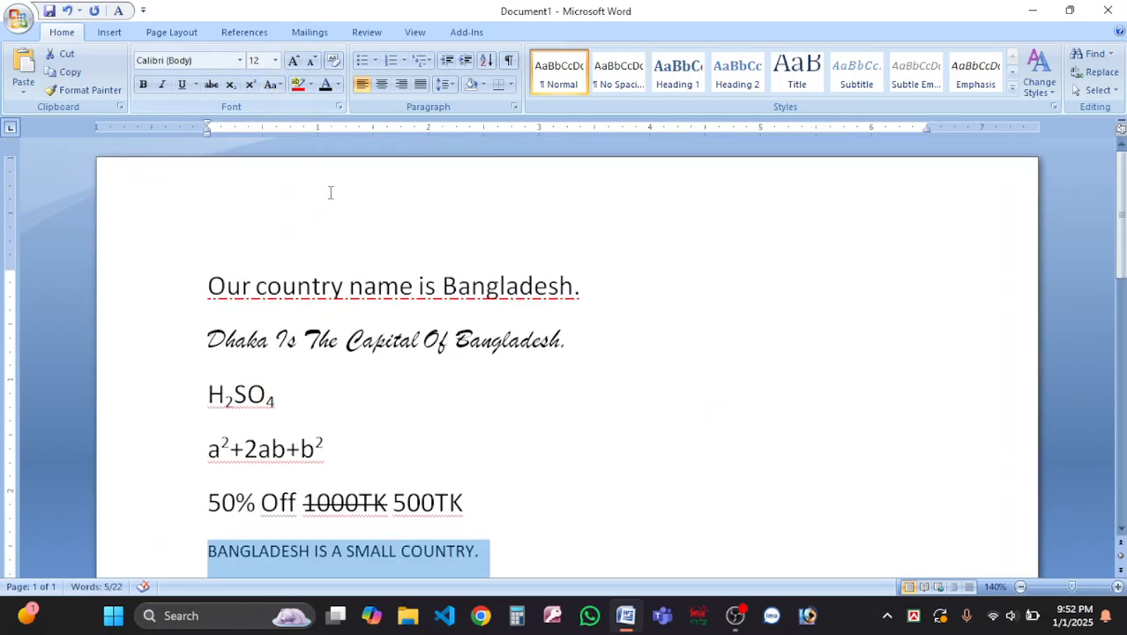
click(276, 60)
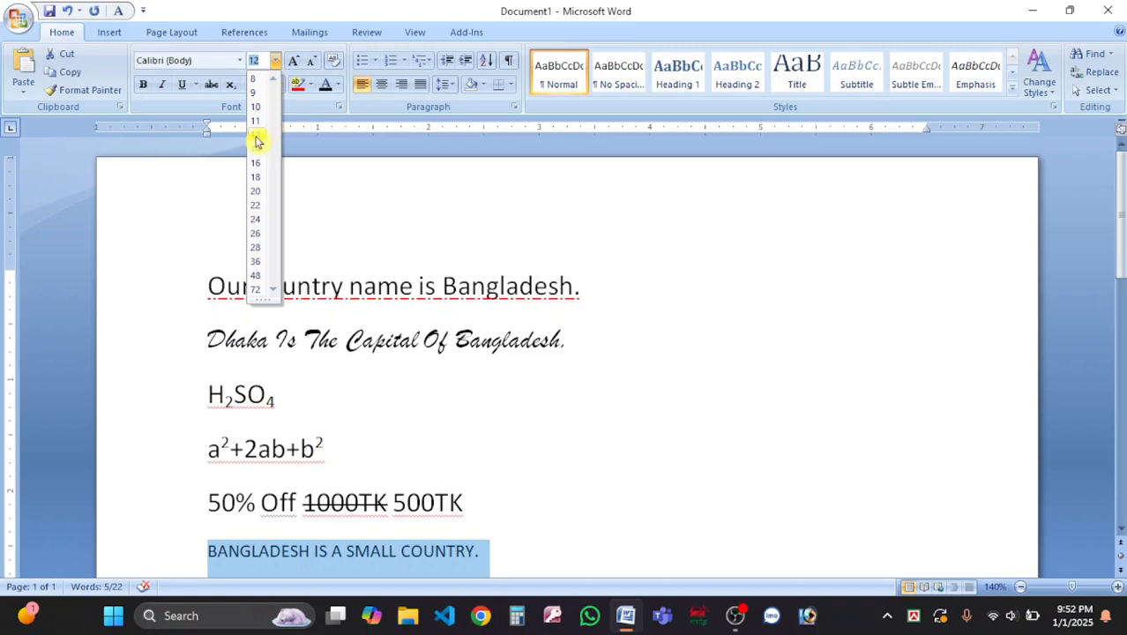
scroll(397, 336, down, 3)
scroll(500, 371, up, 1)
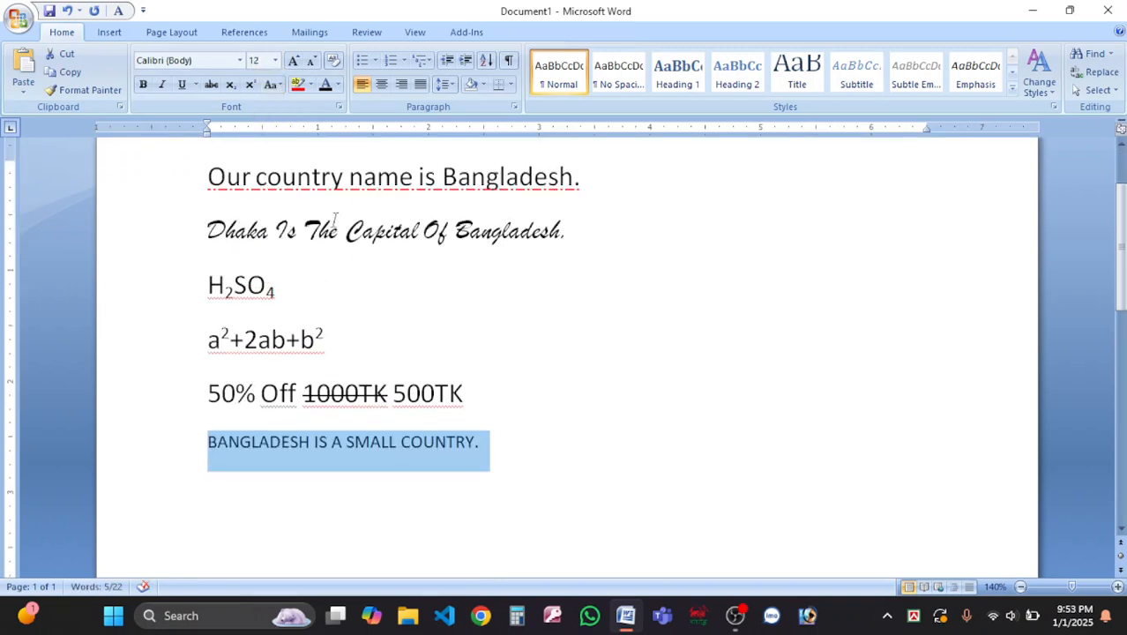
click(277, 62)
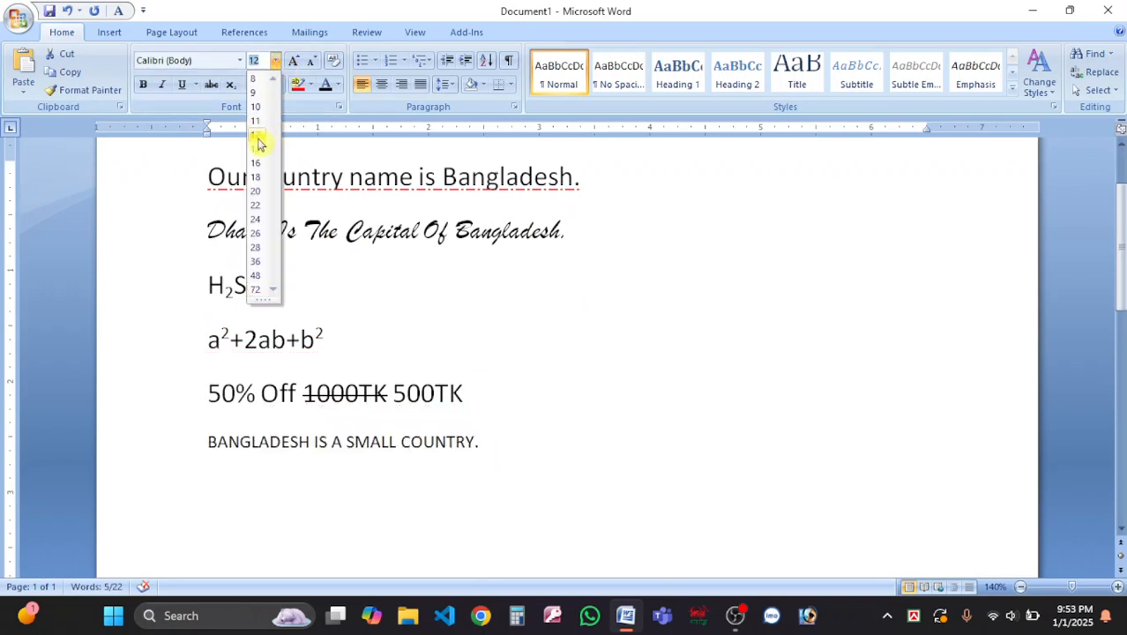
click(257, 139)
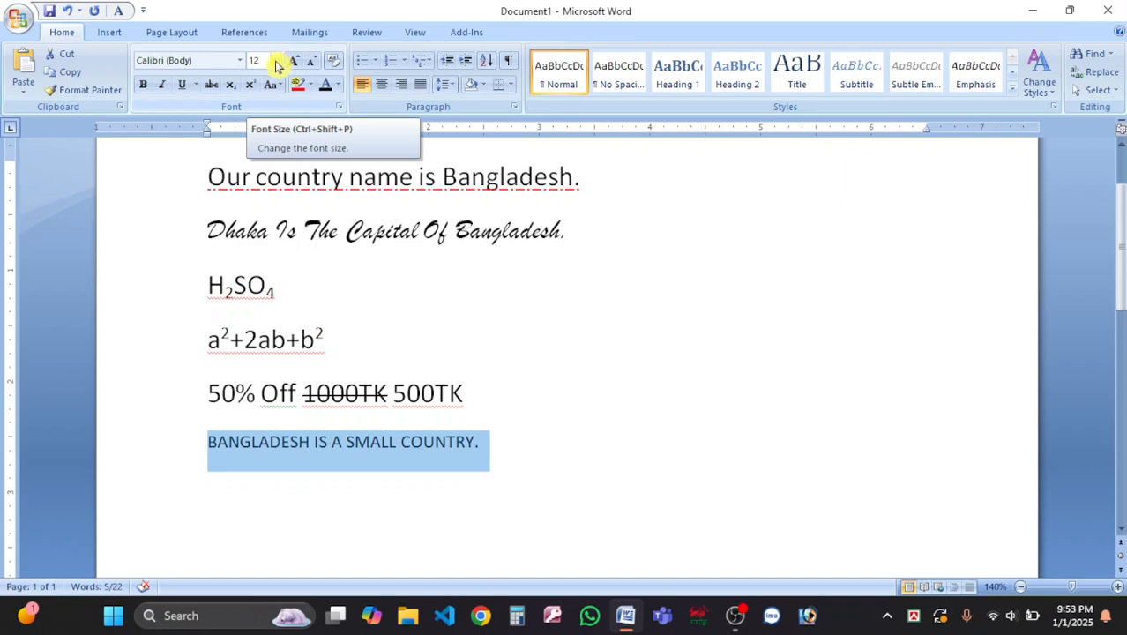
click(276, 62)
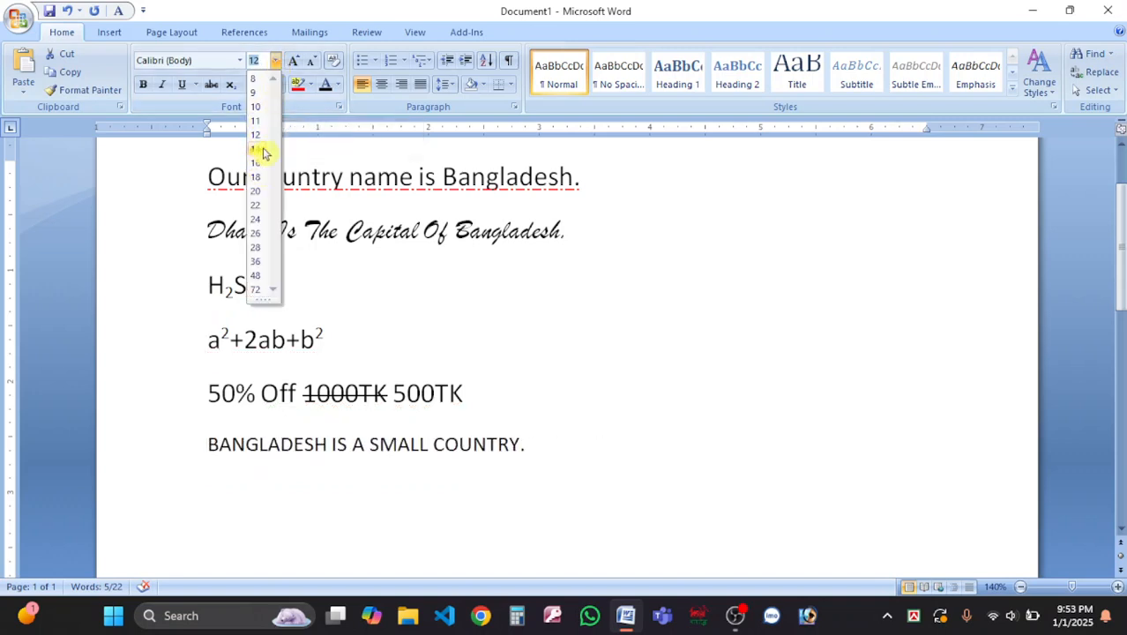
click(257, 151)
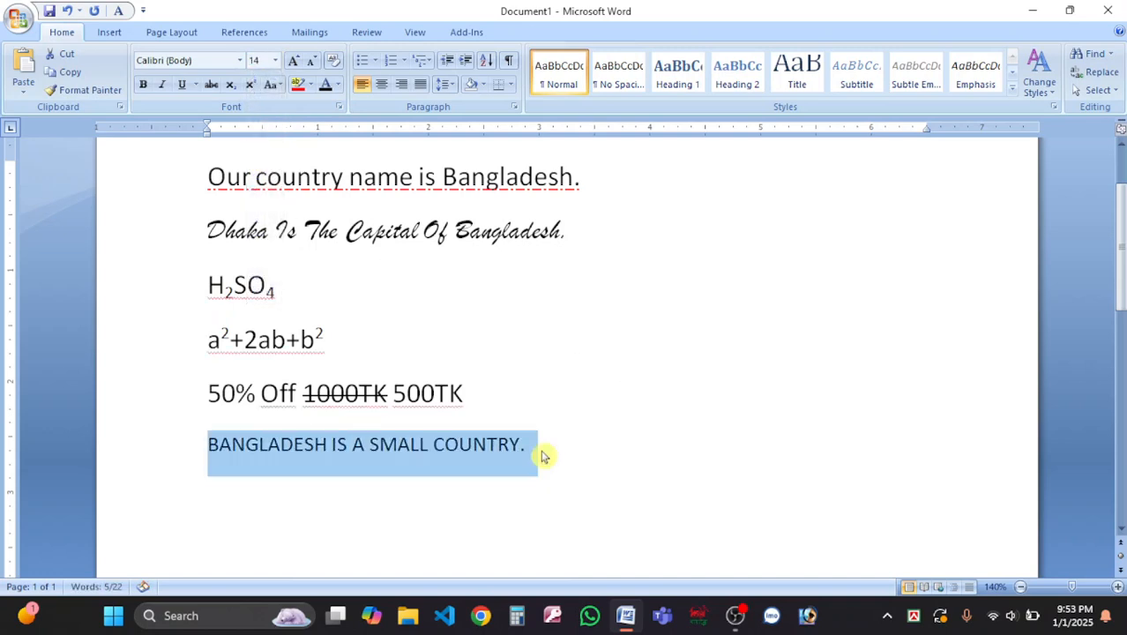
click(275, 60)
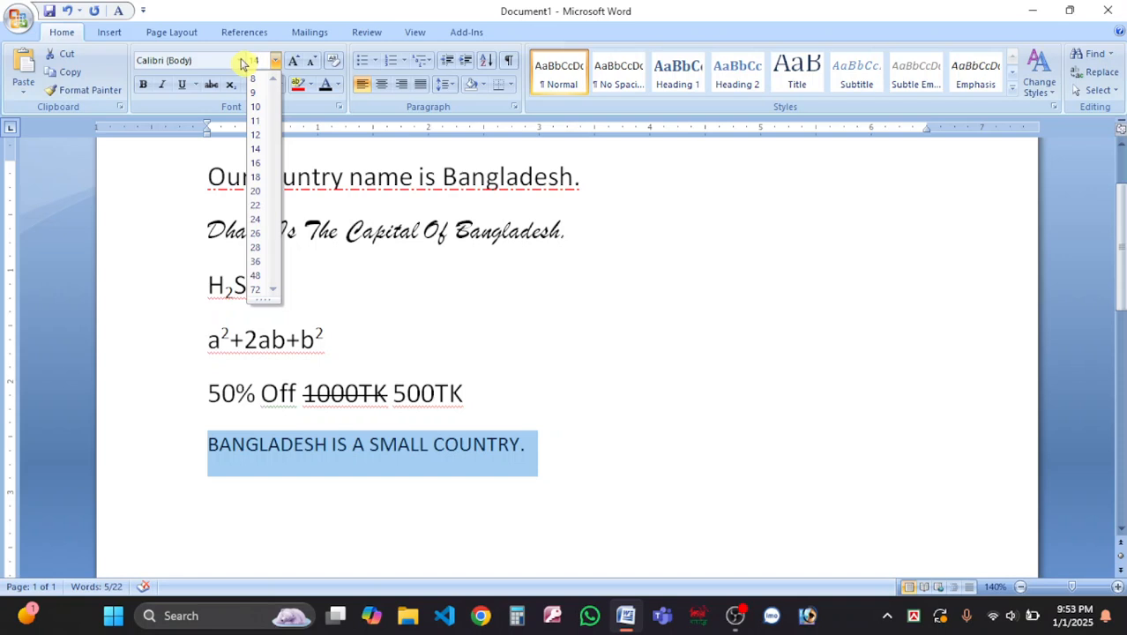
click(390, 455)
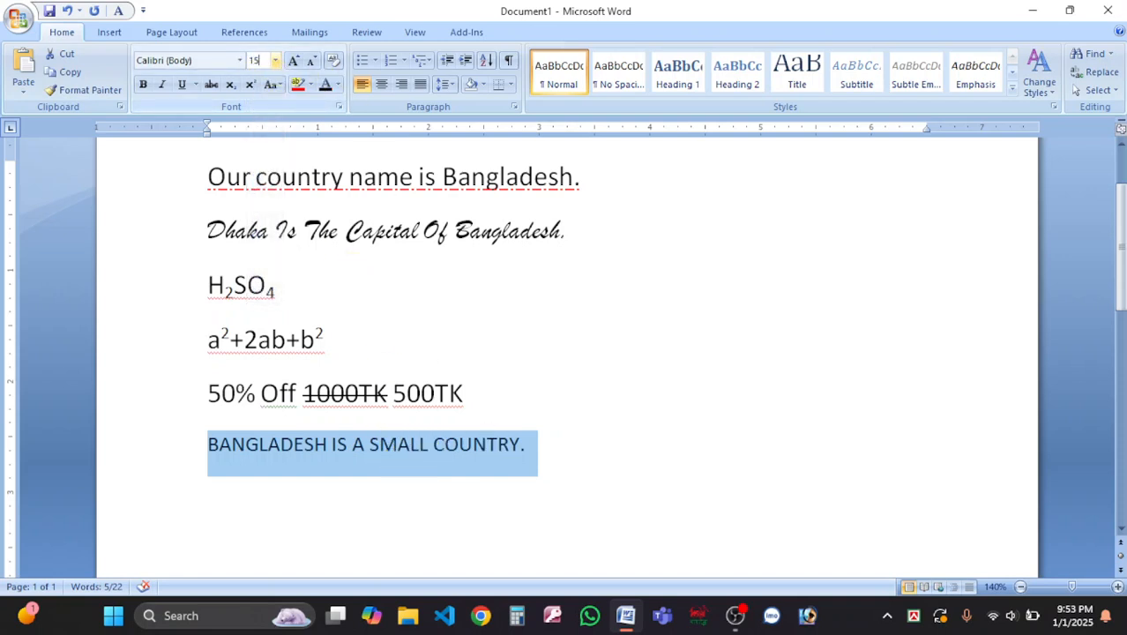
Shrink the last line to 11 with Shrink Font, then Grow Font it to 20.
double_click(526, 455)
drag(551, 448, 159, 466)
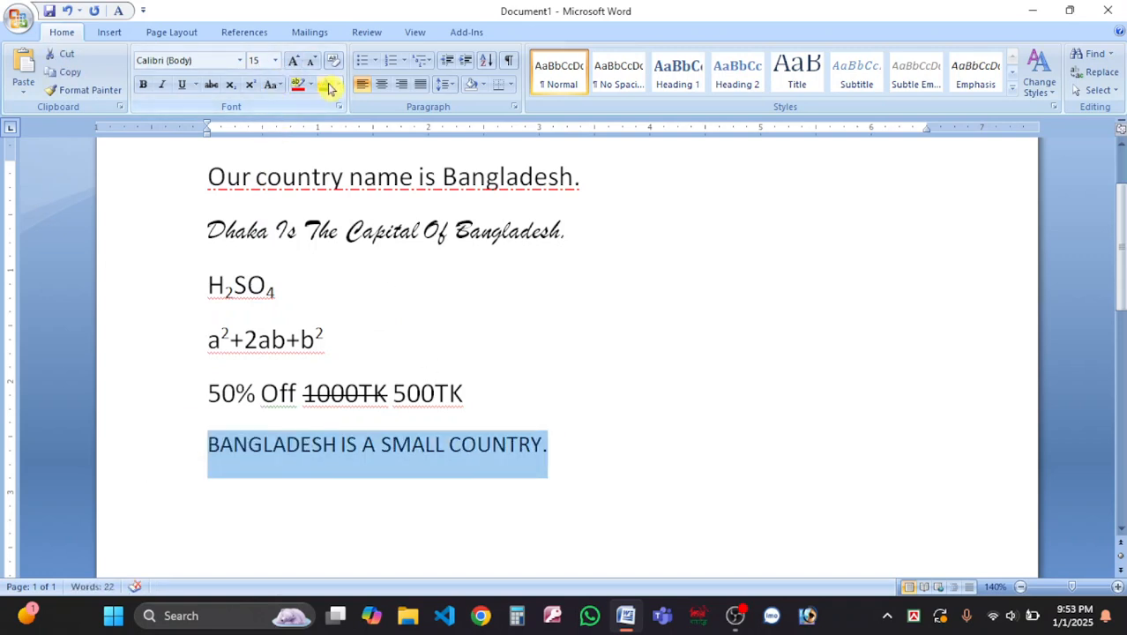
click(275, 61)
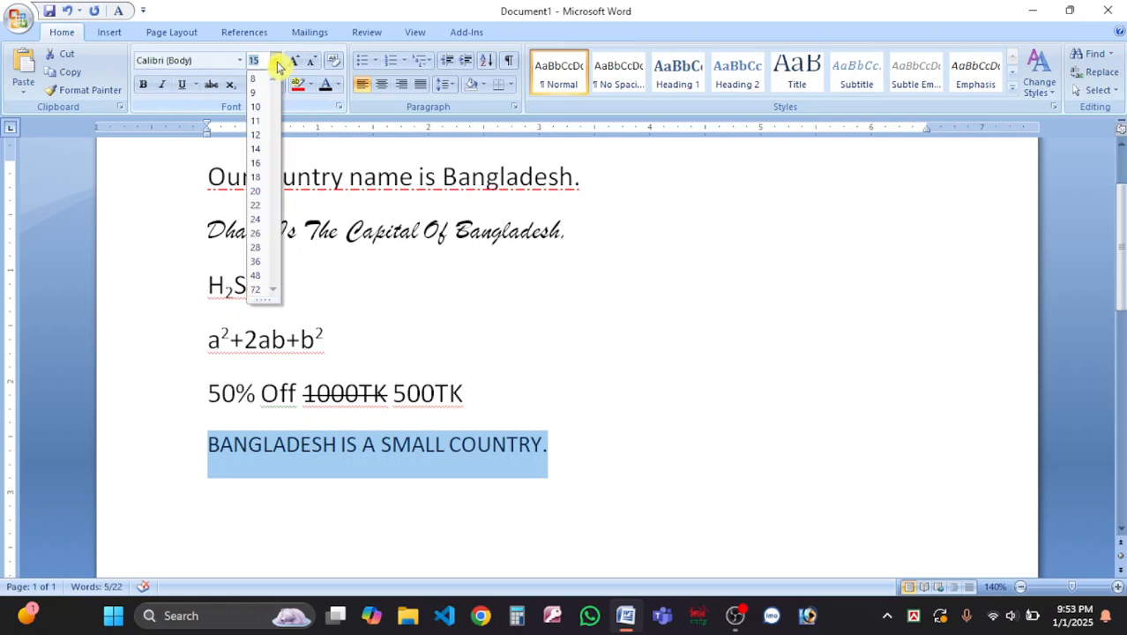
click(574, 446)
click(574, 446)
drag(573, 447, 208, 445)
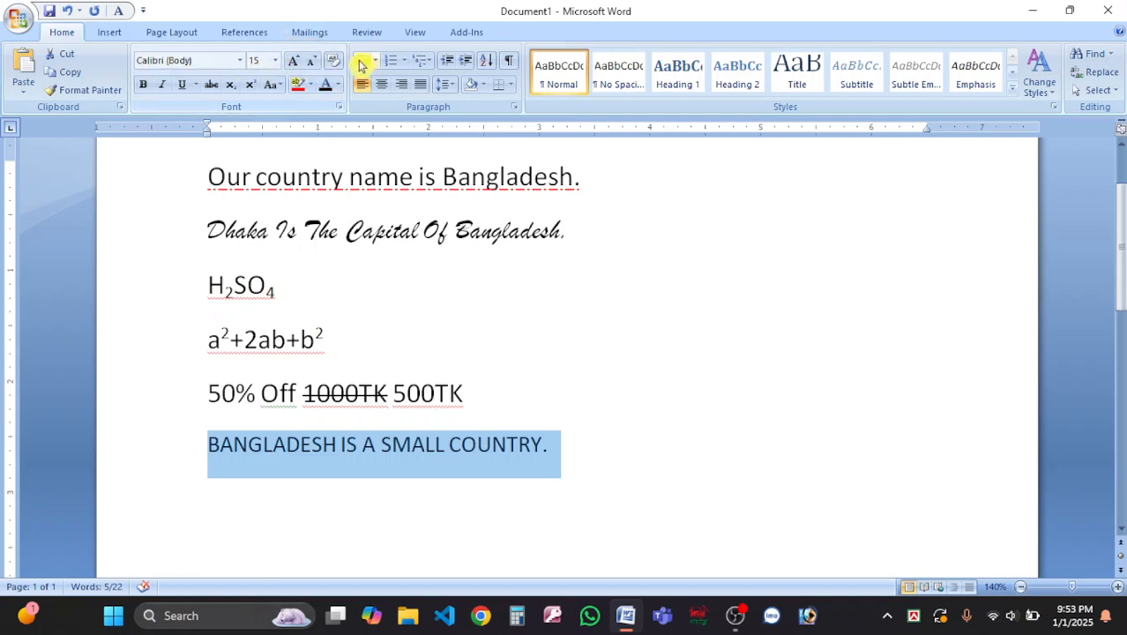
click(315, 62)
click(315, 62)
click(315, 62)
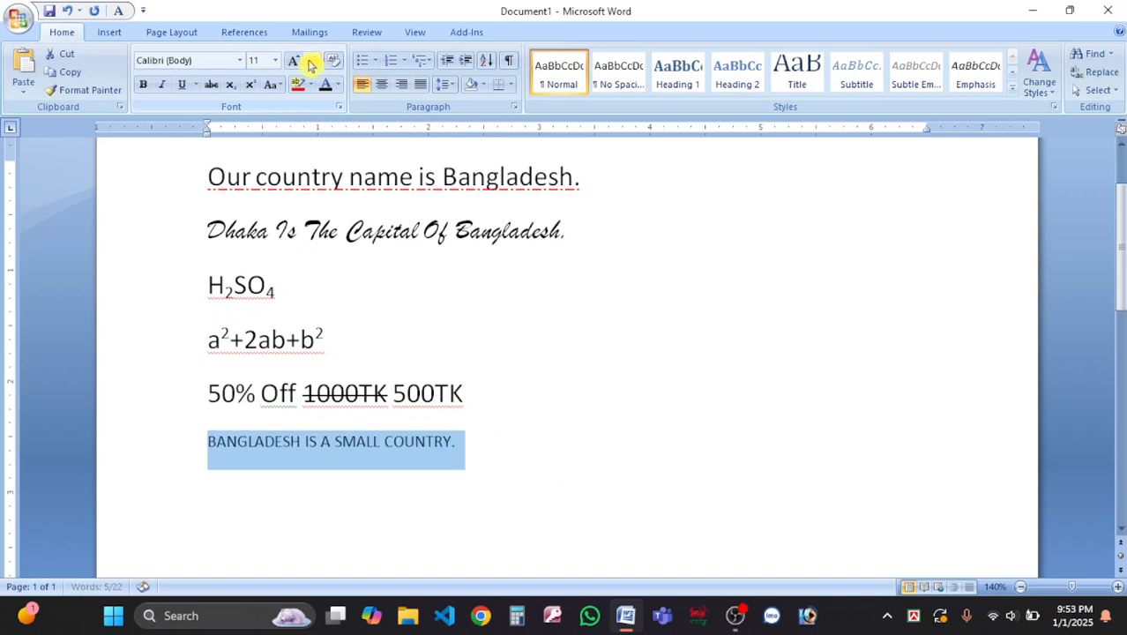
click(296, 62)
click(295, 62)
click(295, 61)
click(296, 61)
click(296, 61)
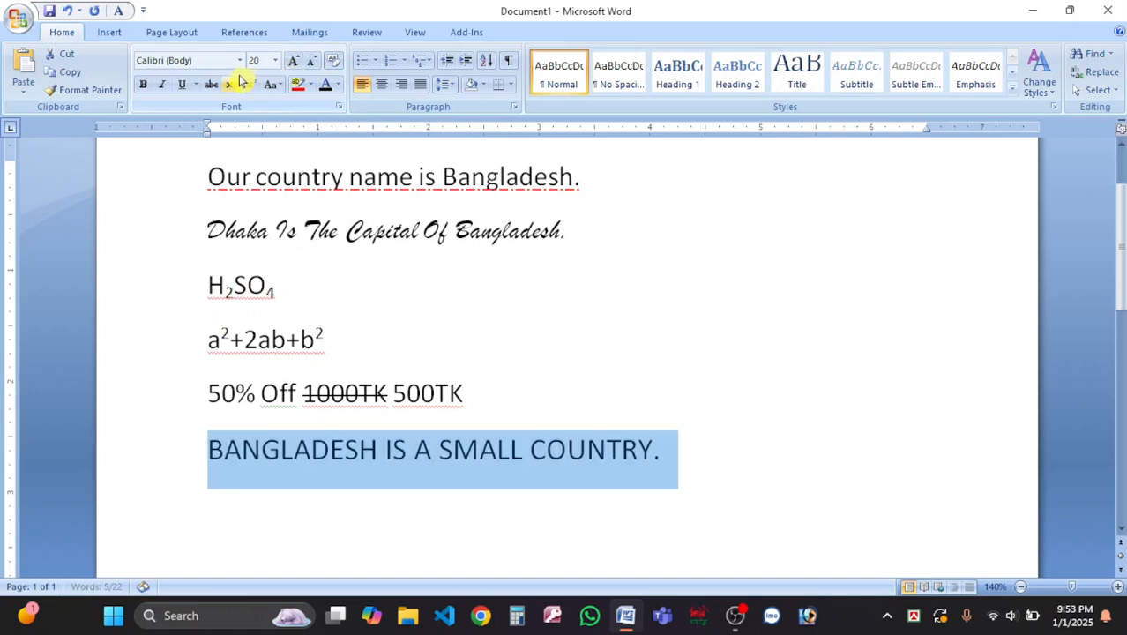
Highlight the BANGLADESH IS A SMALL COUNTRY. line in yellow.
click(308, 87)
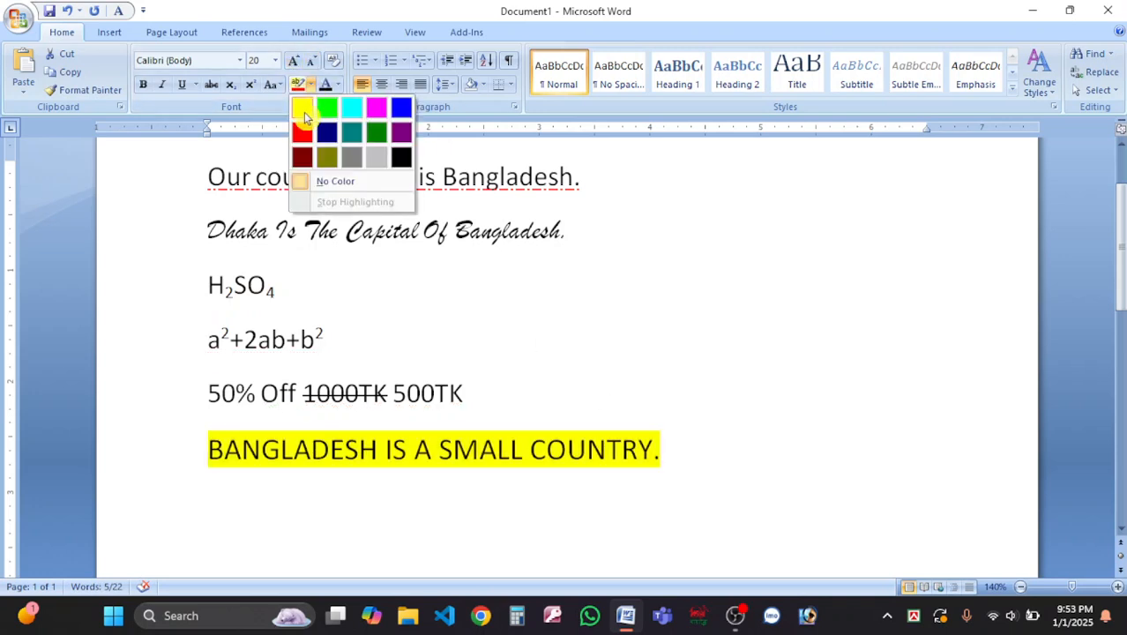
click(304, 112)
click(676, 461)
triple_click(676, 460)
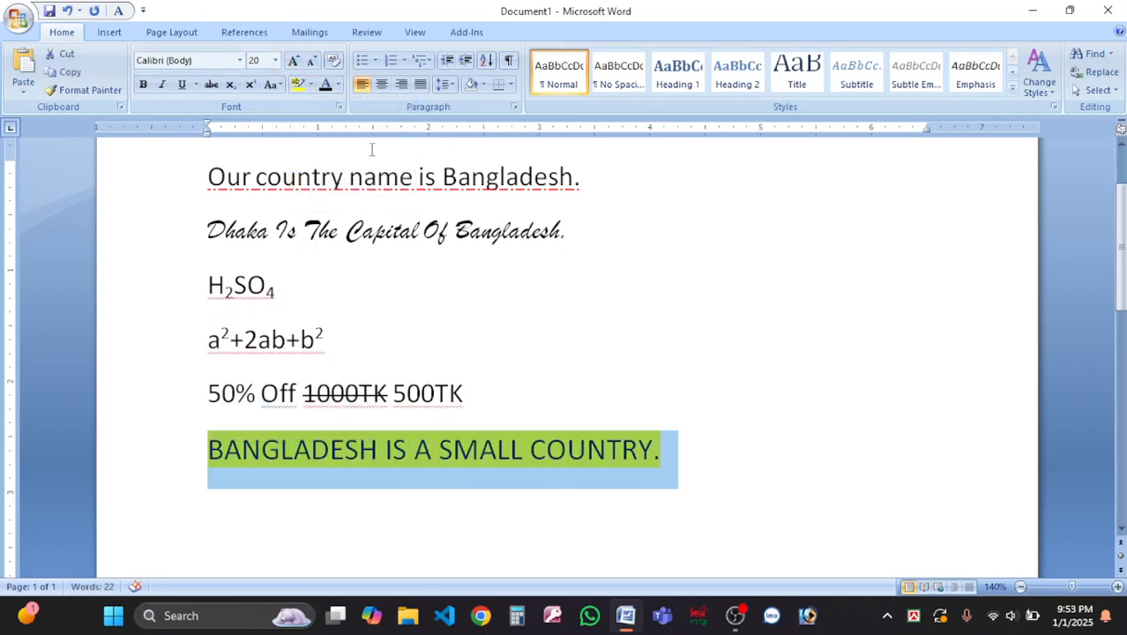
click(293, 460)
drag(208, 454, 669, 454)
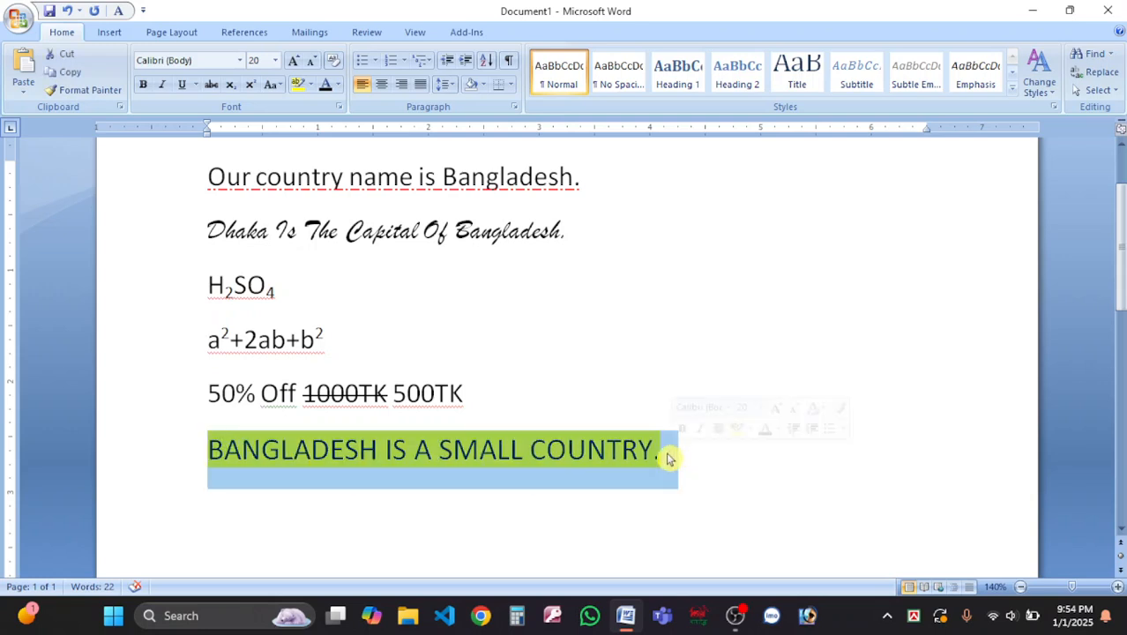
Remove the line's highlight, then reapply yellow highlight.
click(311, 85)
click(299, 110)
drag(734, 433, 186, 479)
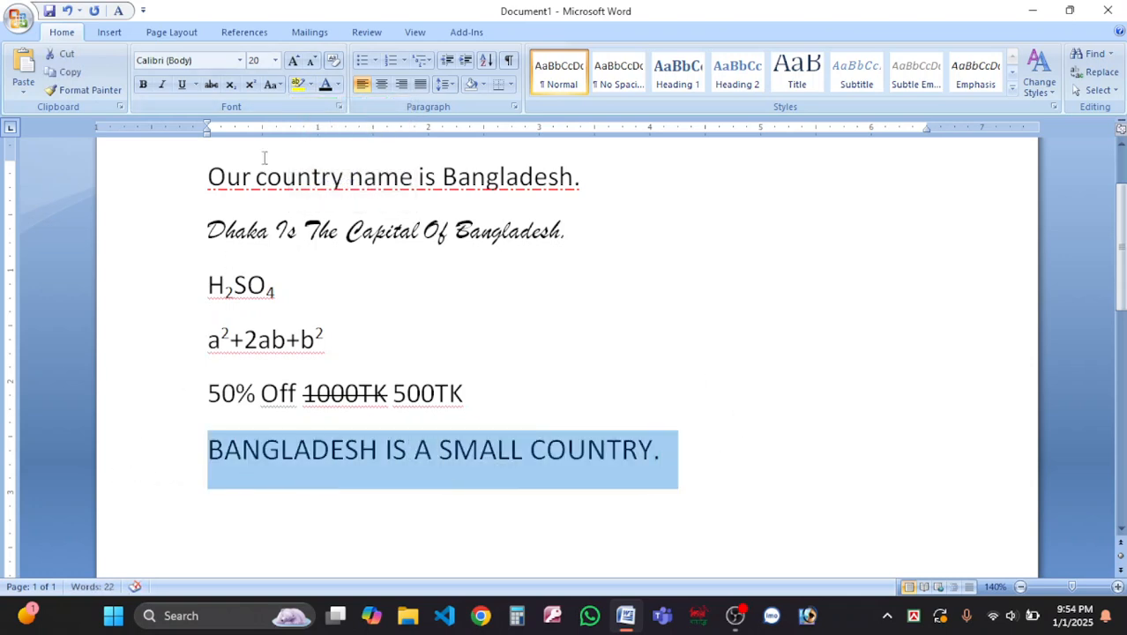
click(310, 85)
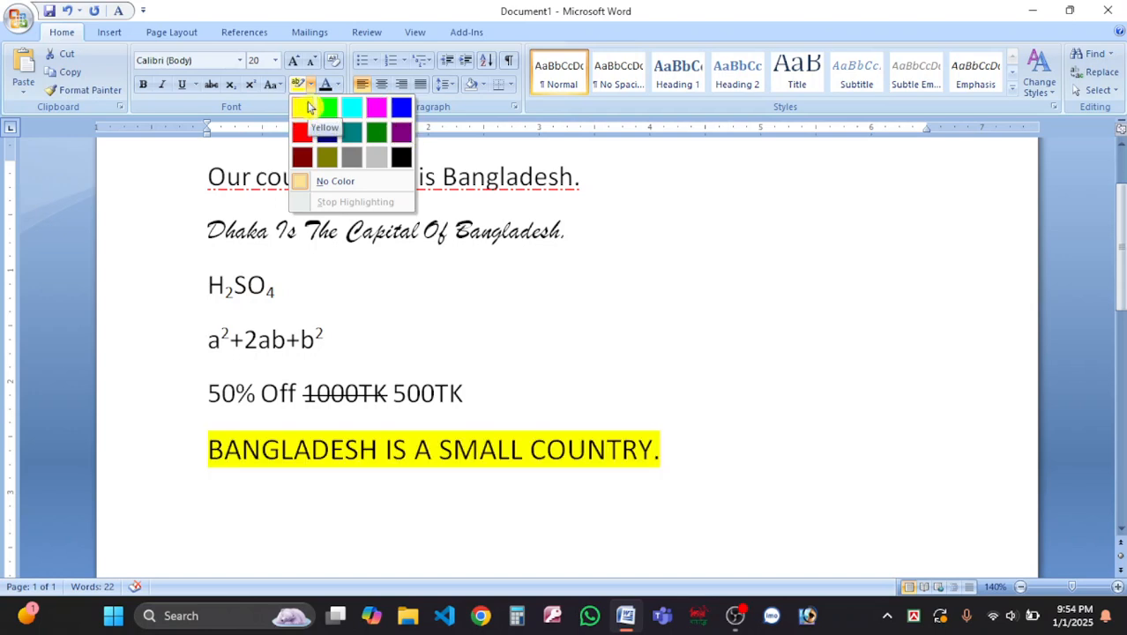
click(305, 108)
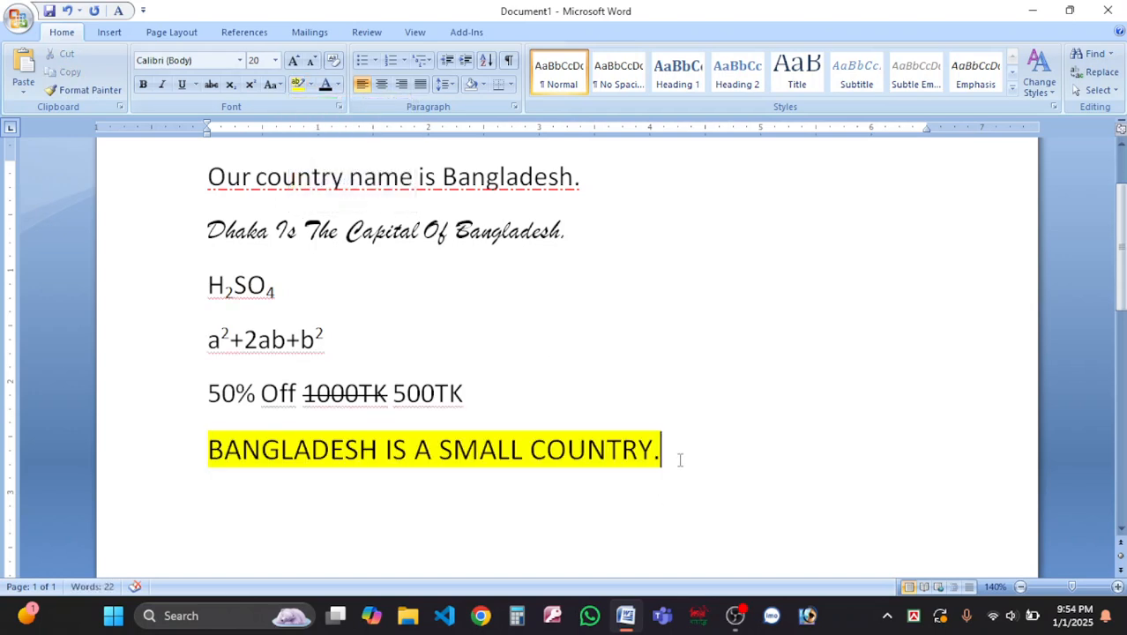
drag(681, 459, 413, 464)
scroll(547, 260, up, 1)
Colour the first line red, then green, from the Font Color choices.
click(584, 237)
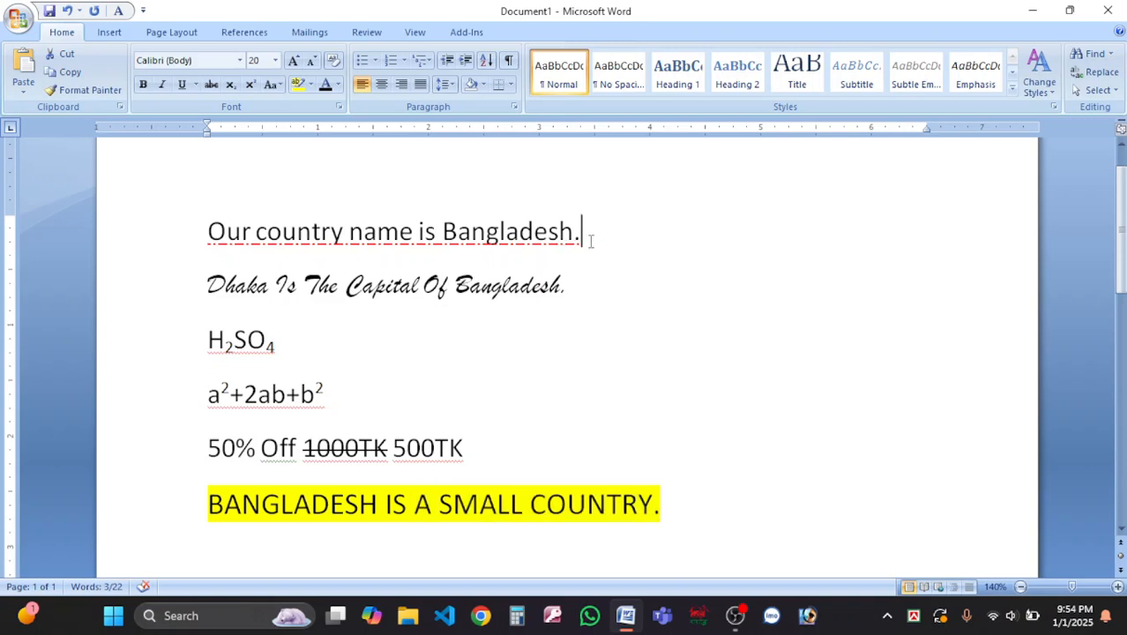
drag(602, 240, 168, 252)
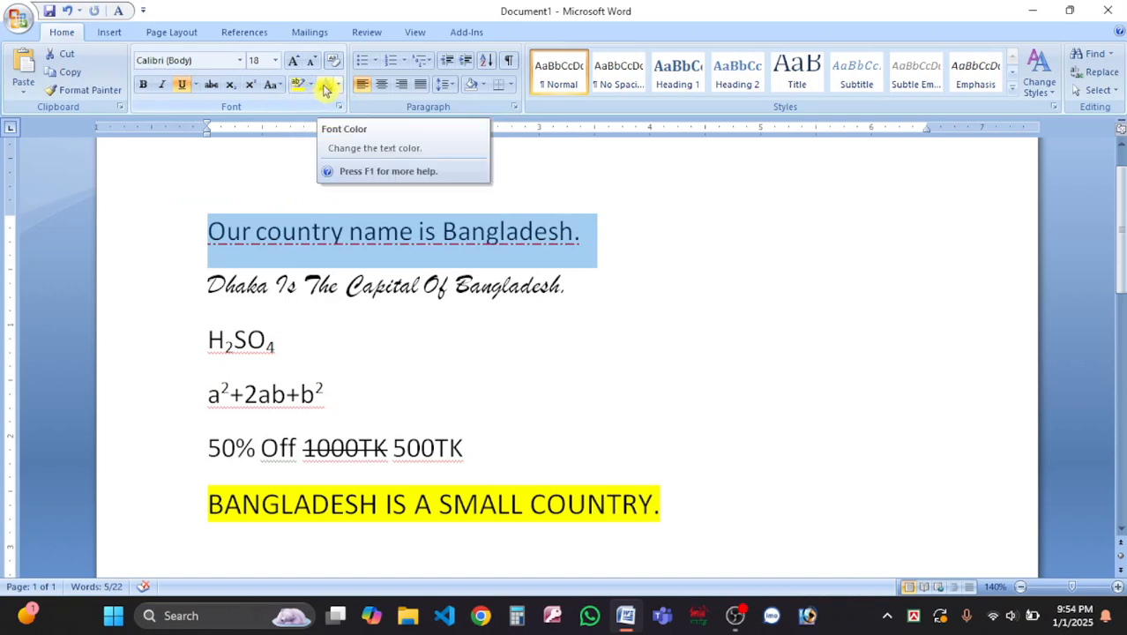
click(338, 85)
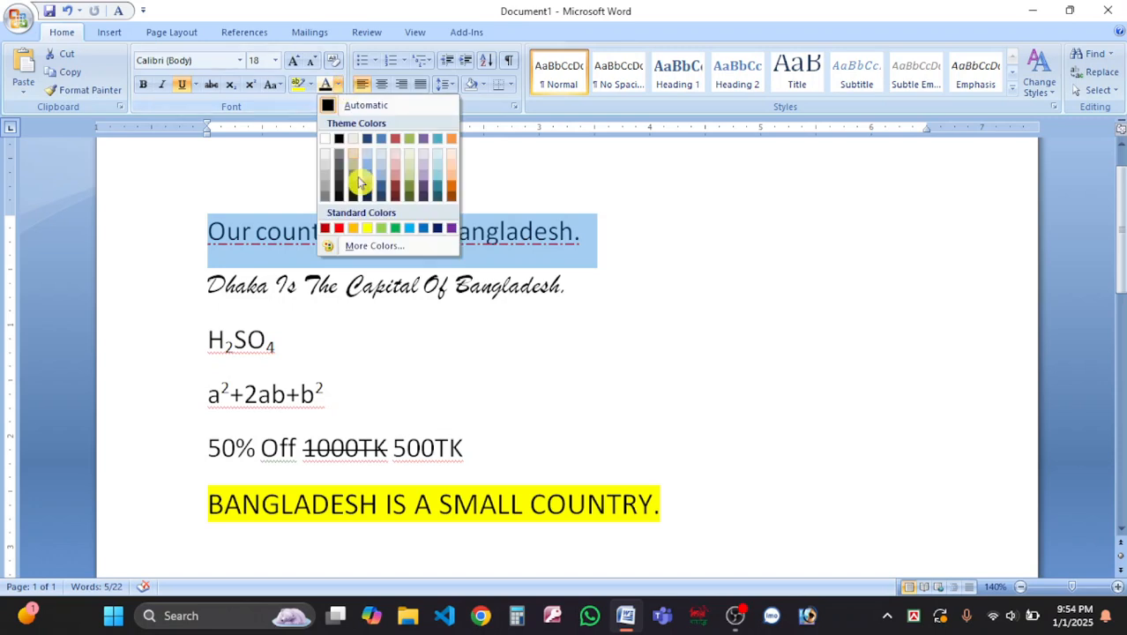
click(339, 230)
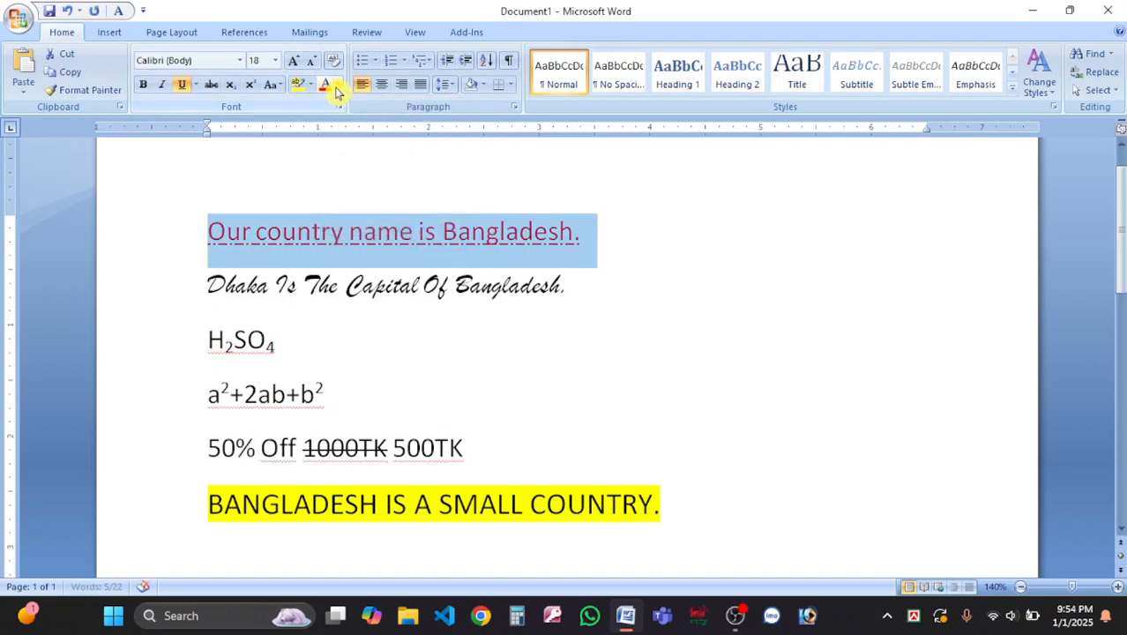
click(338, 85)
click(397, 230)
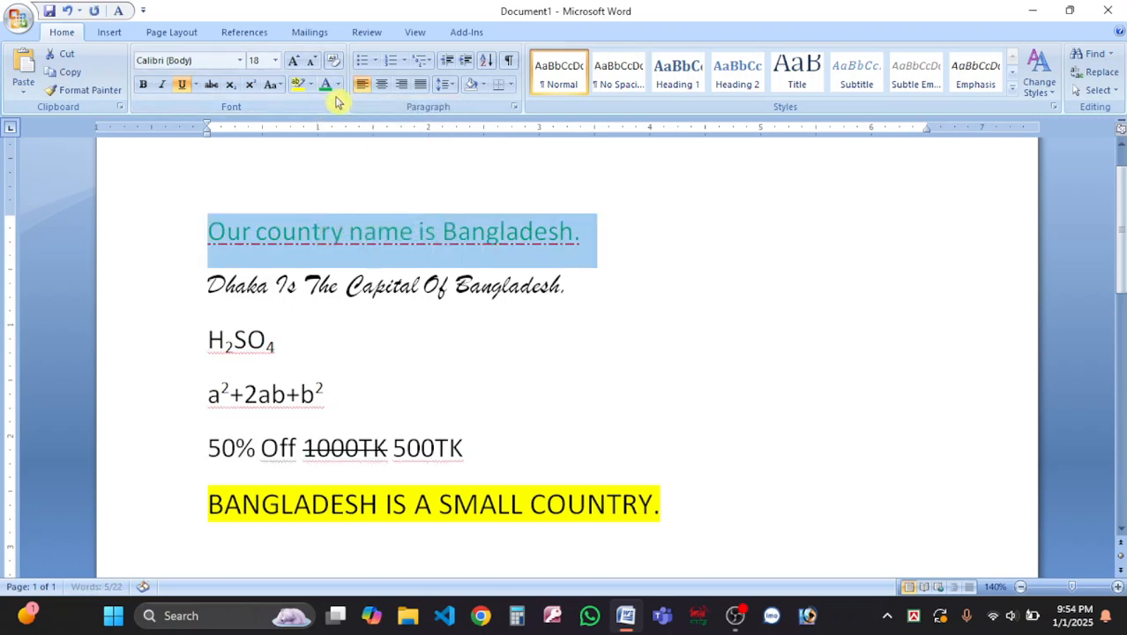
Give the first line a custom magenta font colour, RGB 164/12/77, via More Colors.
click(337, 85)
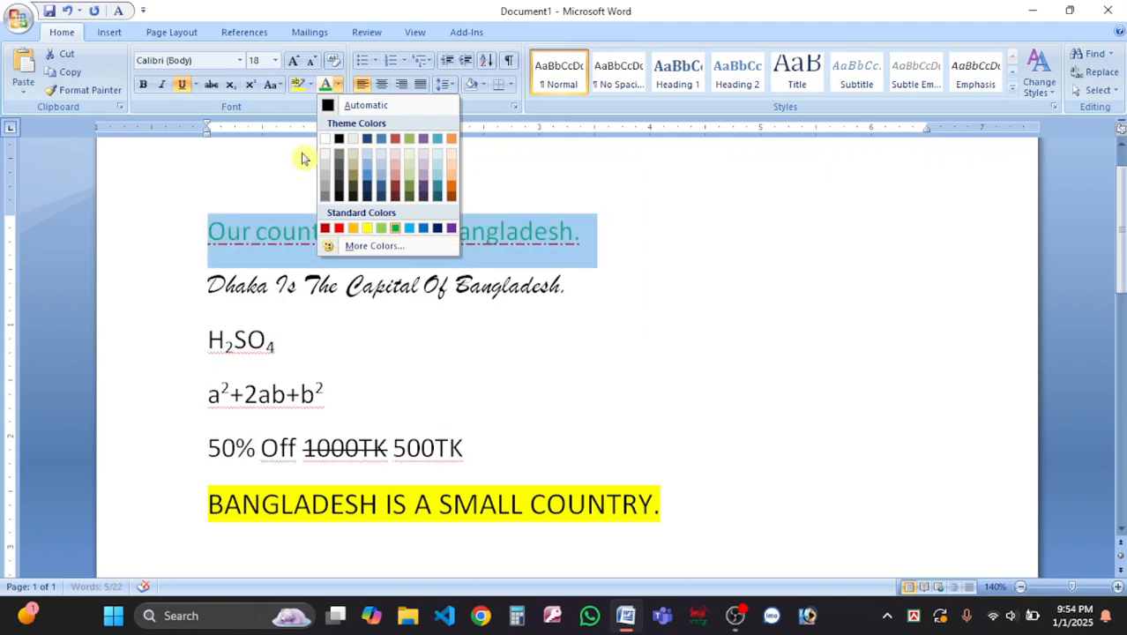
click(392, 249)
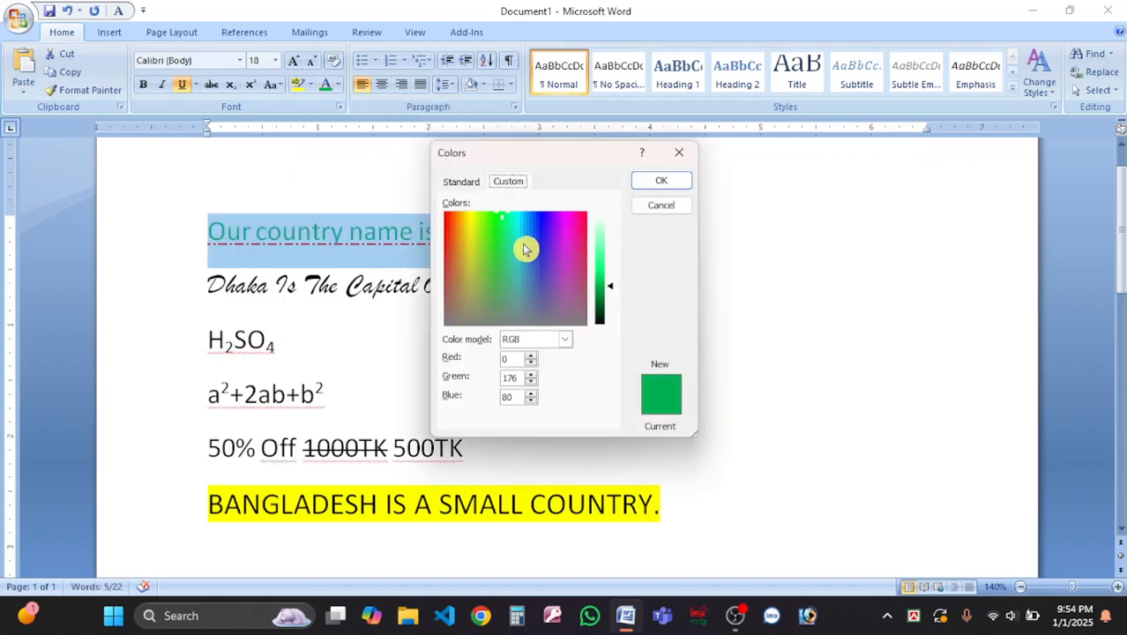
drag(564, 253, 570, 217)
click(666, 181)
click(605, 237)
drag(605, 236, 156, 239)
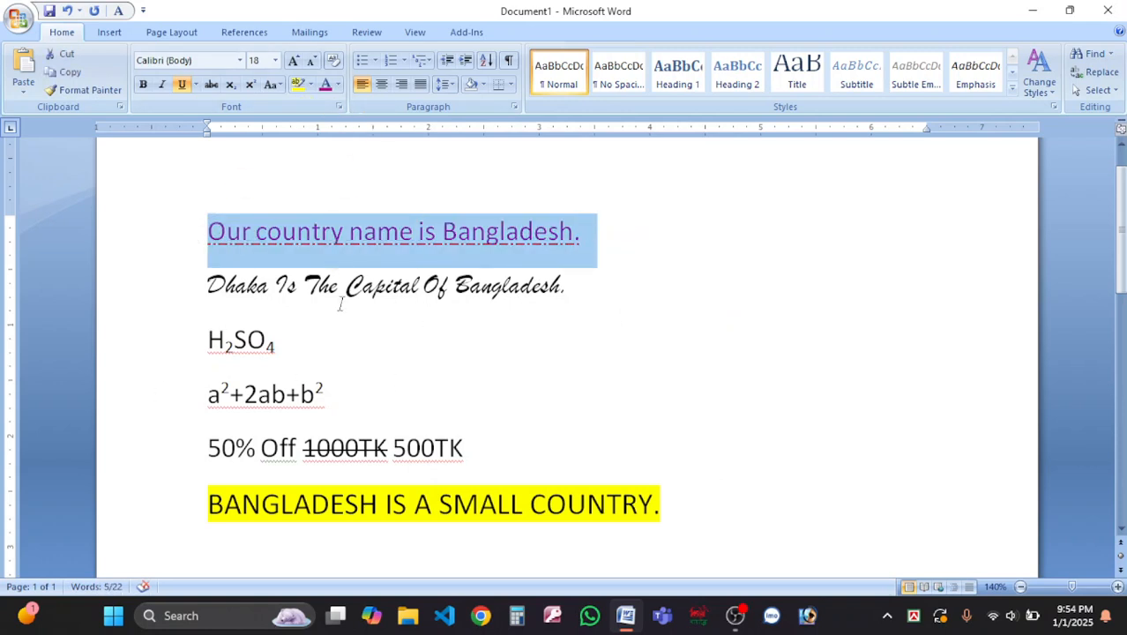
click(356, 350)
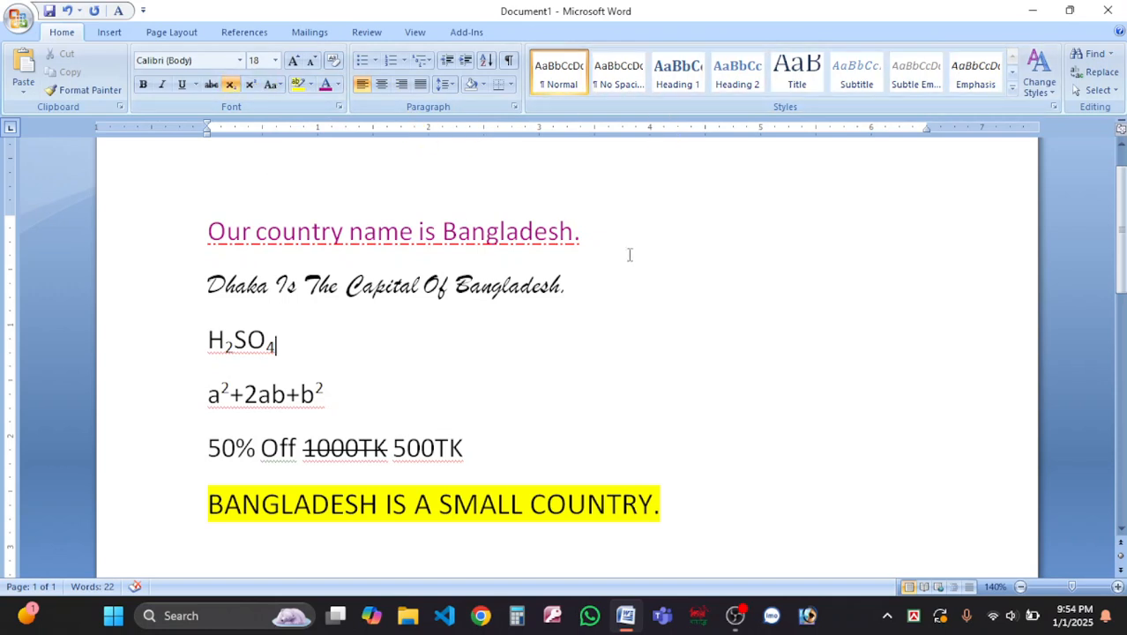
drag(614, 231, 207, 232)
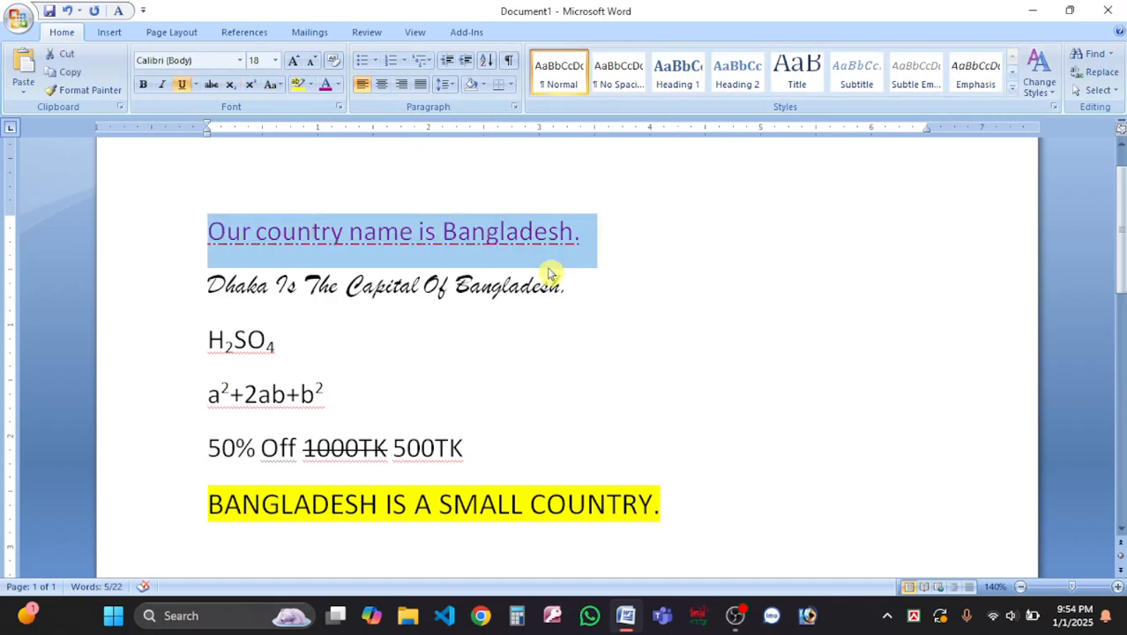
drag(578, 231, 199, 235)
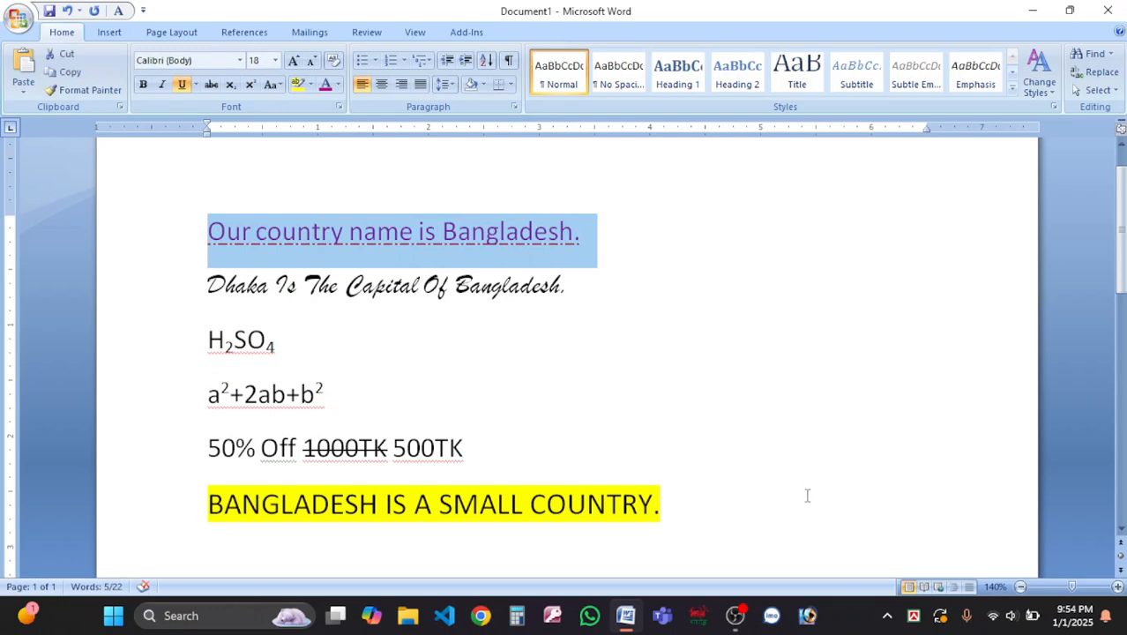